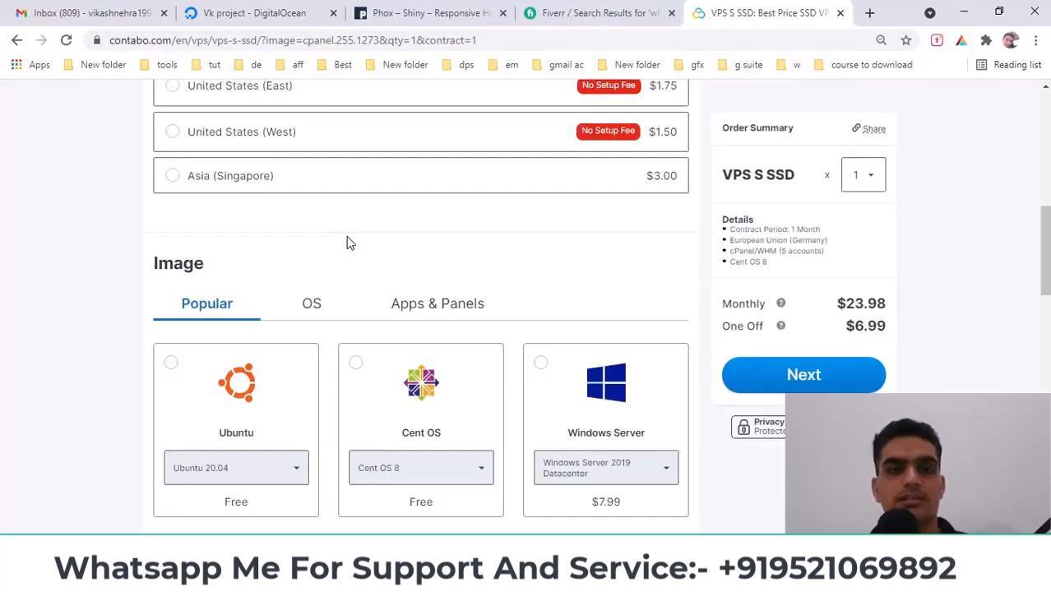
Leave Contabo's VPS S SSD order page and scroll the Phox site to its datacenter locations
scroll(346, 243, "down", 2)
left_click(255, 12)
left_click(428, 12)
scroll(745, 364, "down", 1)
scroll(744, 365, "down", 3)
left_click_drag(1045, 189, 1045, 95)
Start a new droplet via Create > Droplets and show the Marketplace images
left_click(255, 12)
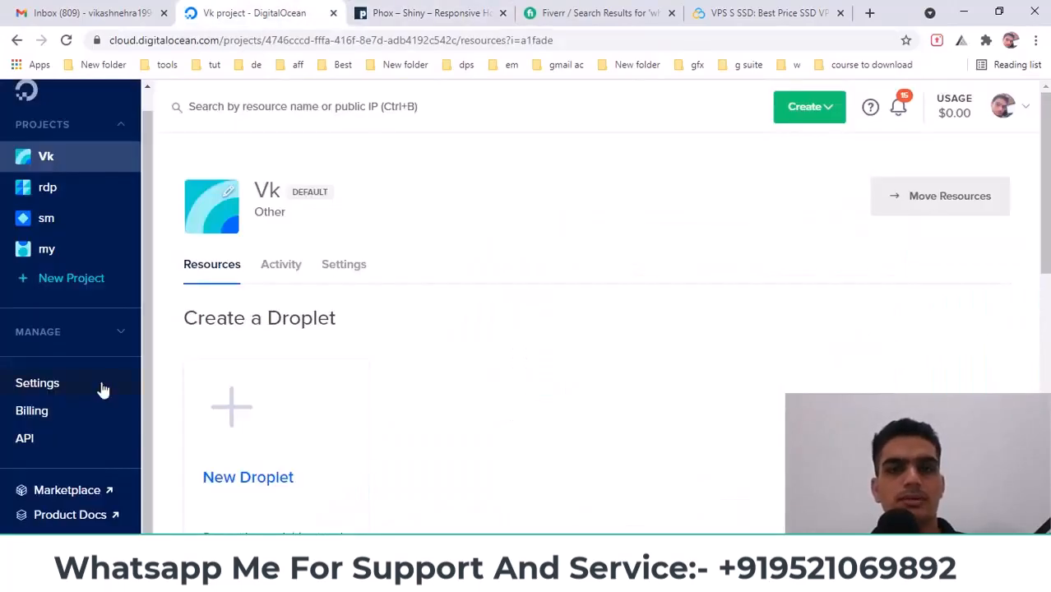
left_click(810, 115)
scroll(780, 164, "down", 2)
left_click(778, 161)
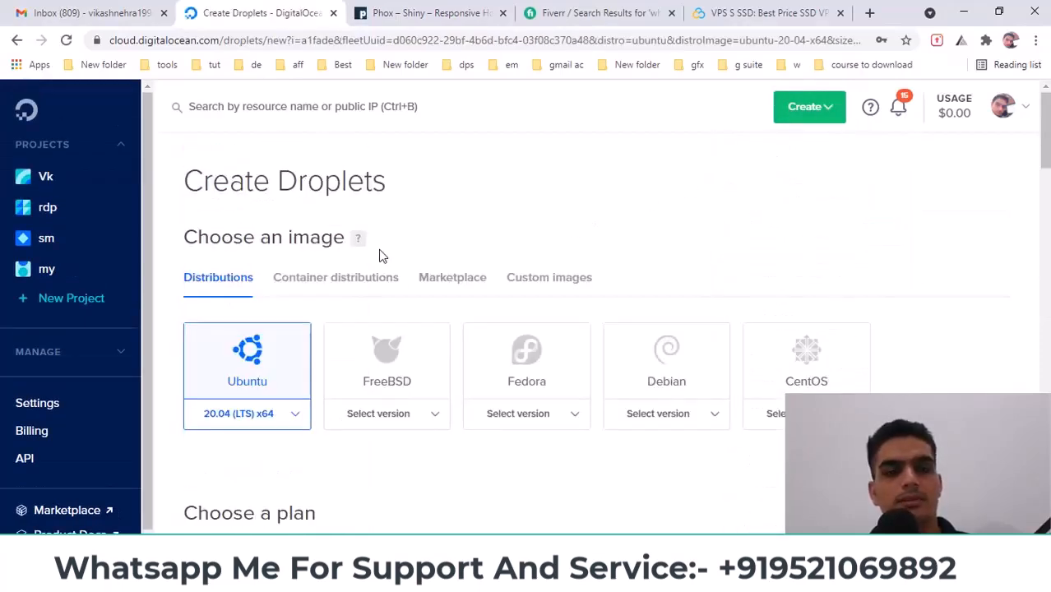
left_click(456, 293)
scroll(500, 242, "down", 1)
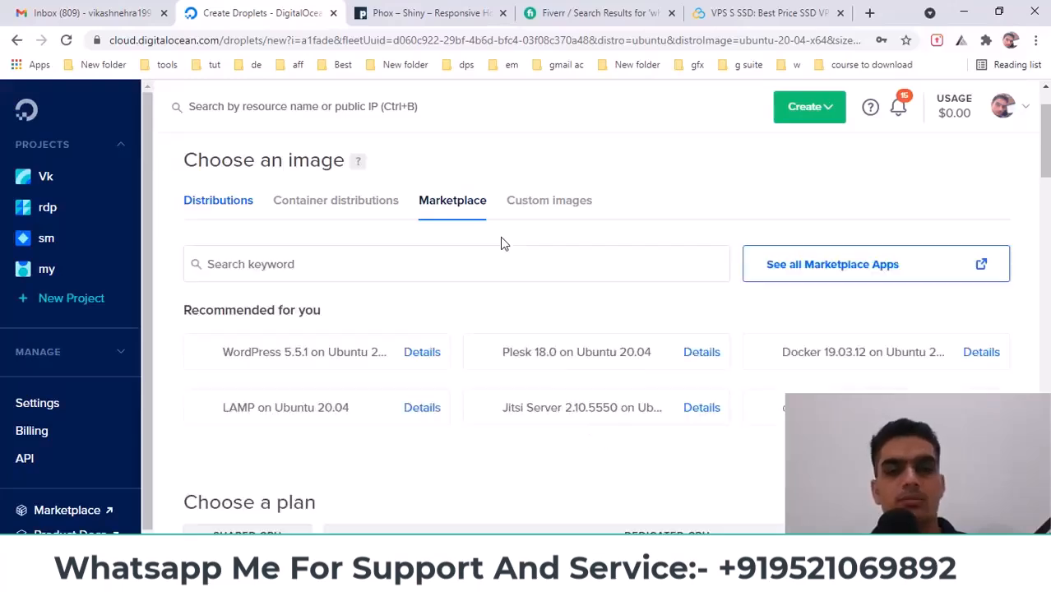
Search the Marketplace for 'whm' and select the cPanel & WHM 96.0.8 image
left_click(254, 265)
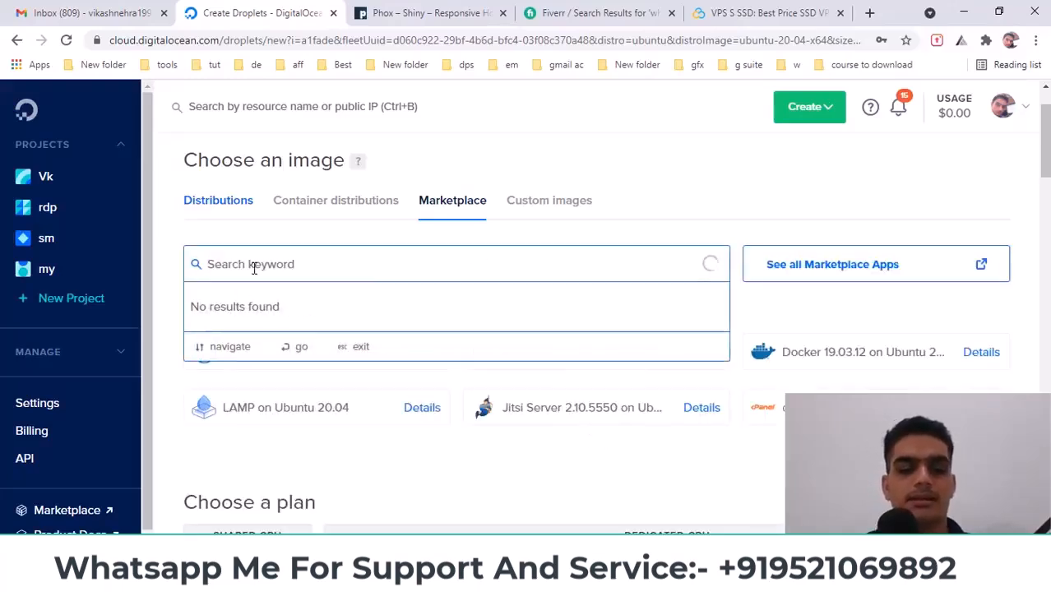
type("whm")
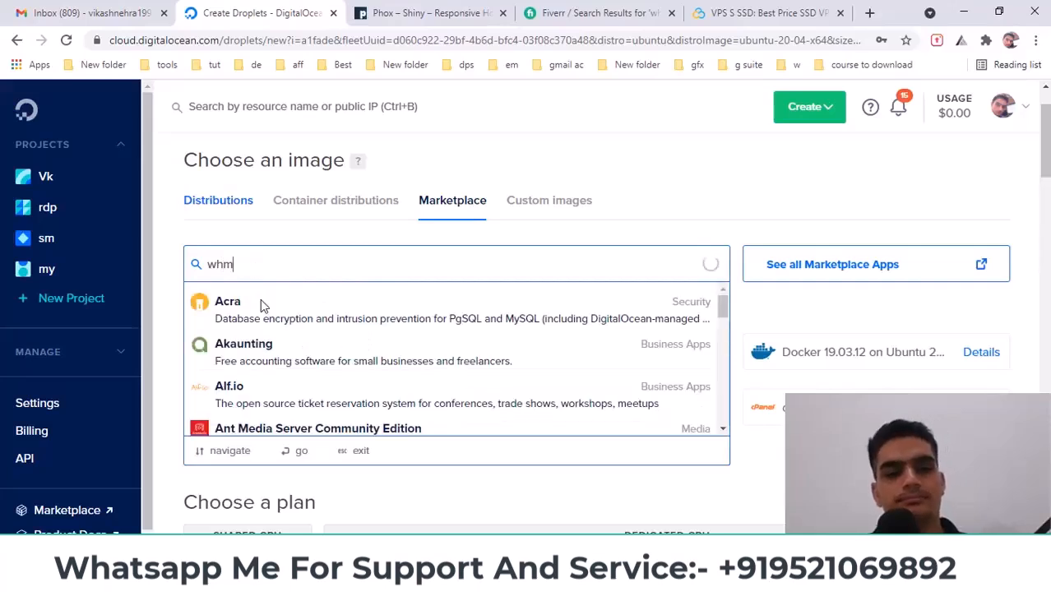
left_click(300, 313)
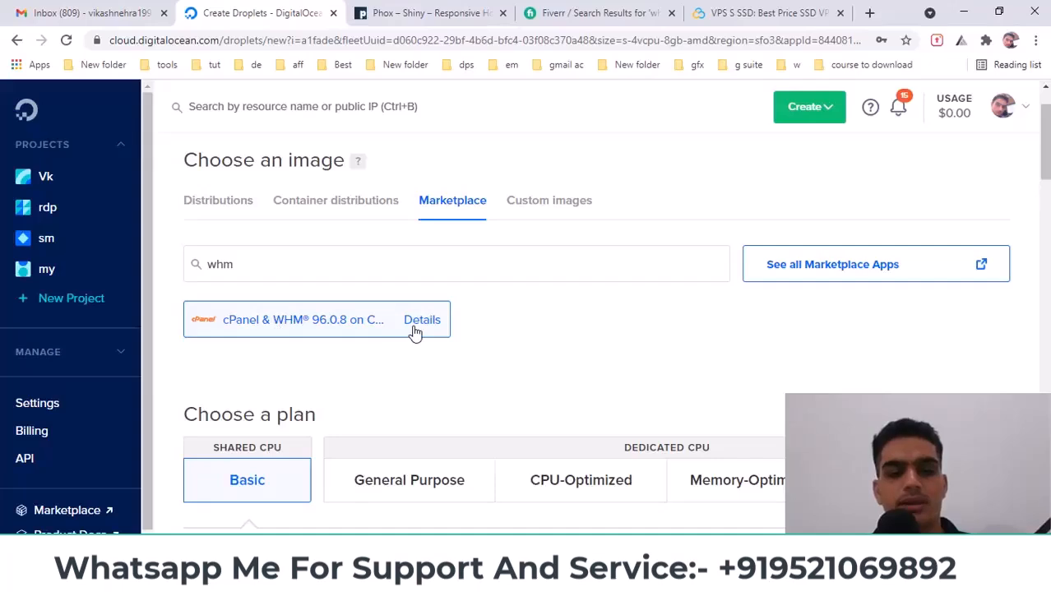
scroll(411, 339, "down", 1)
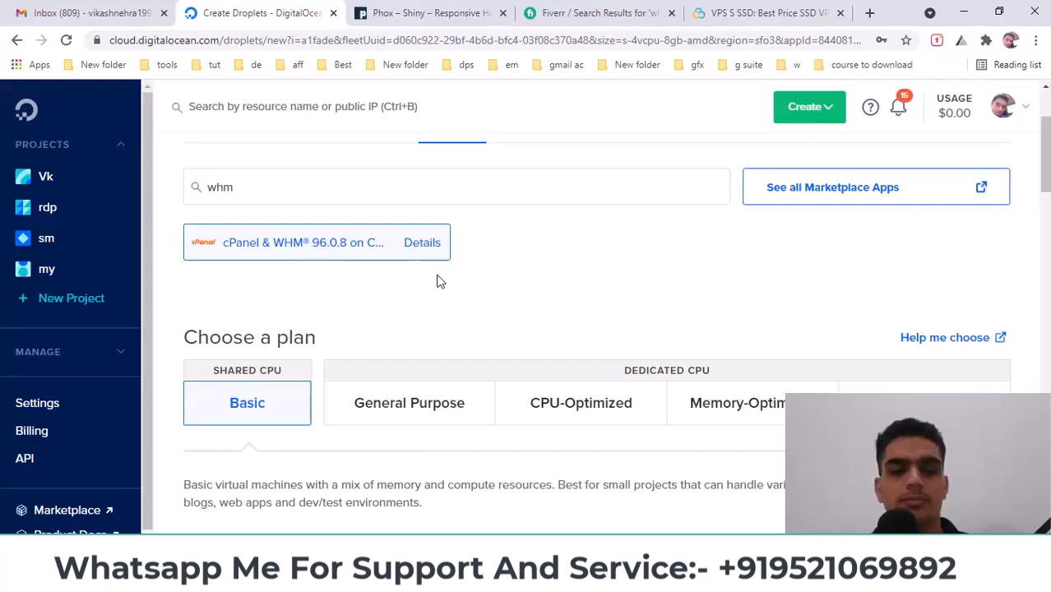
Choose Regular Intel with SSD and the $20/mo plan: 4 GB, 2 CPUs, 80 GB SSD
scroll(440, 281, "down", 4)
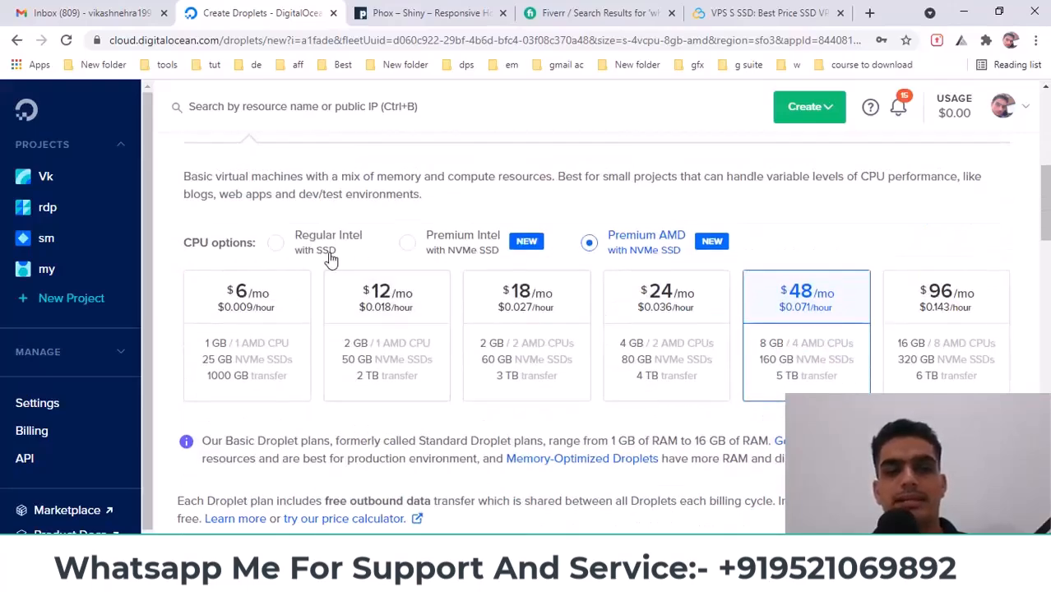
left_click(276, 247)
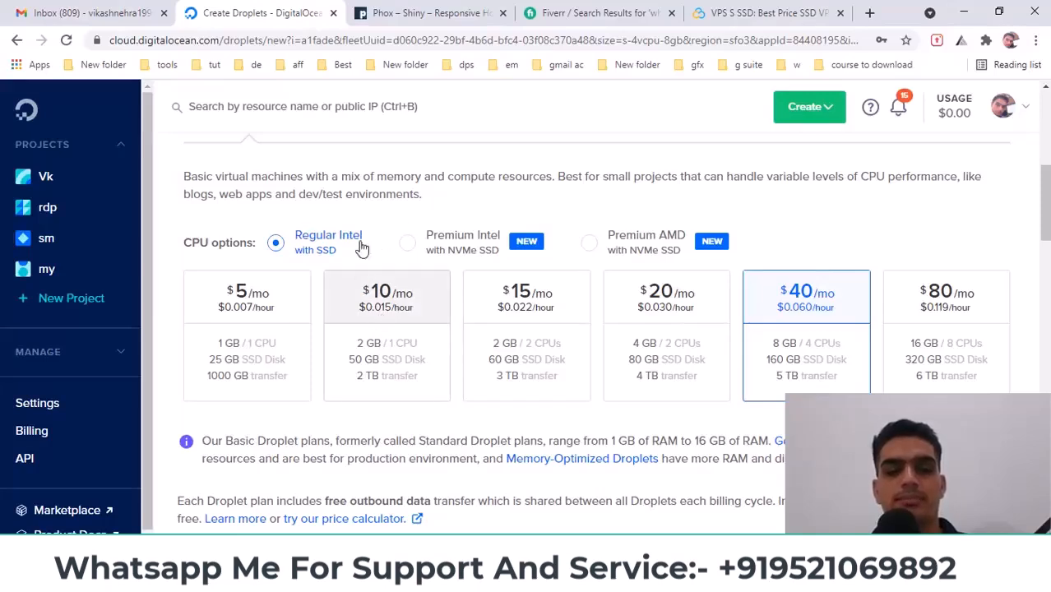
left_click(390, 315)
left_click(650, 321)
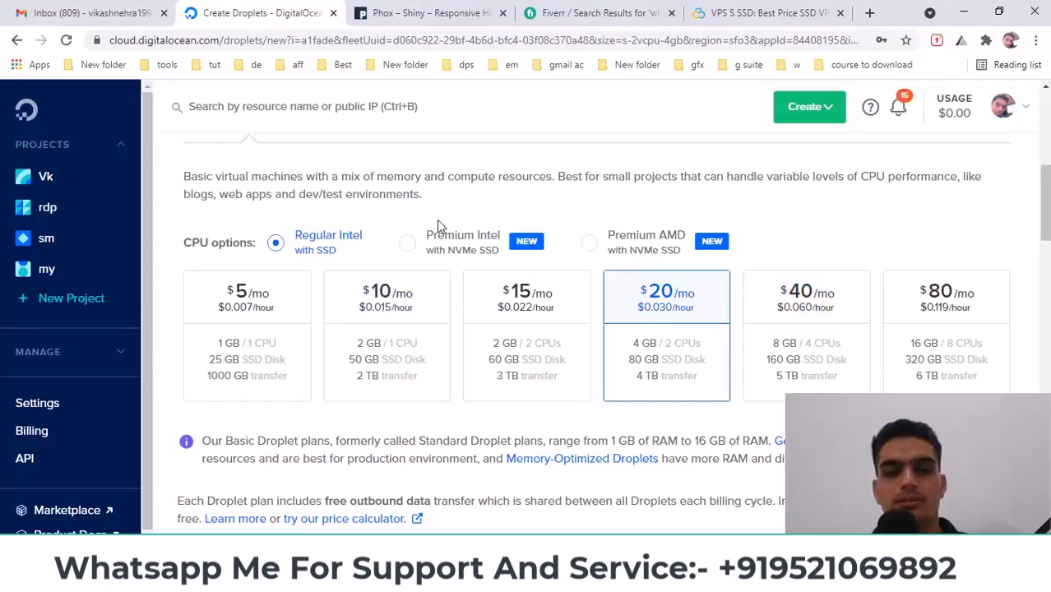
scroll(437, 222, "down", 8)
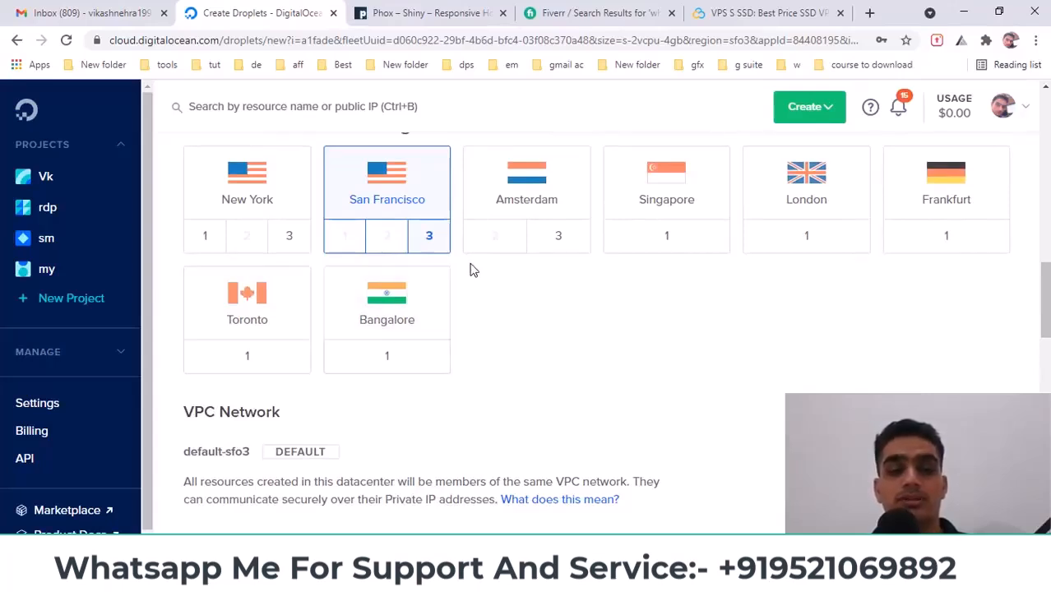
Place the droplet in Toronto and paste the saved Notepad password as the root password
left_click(239, 326)
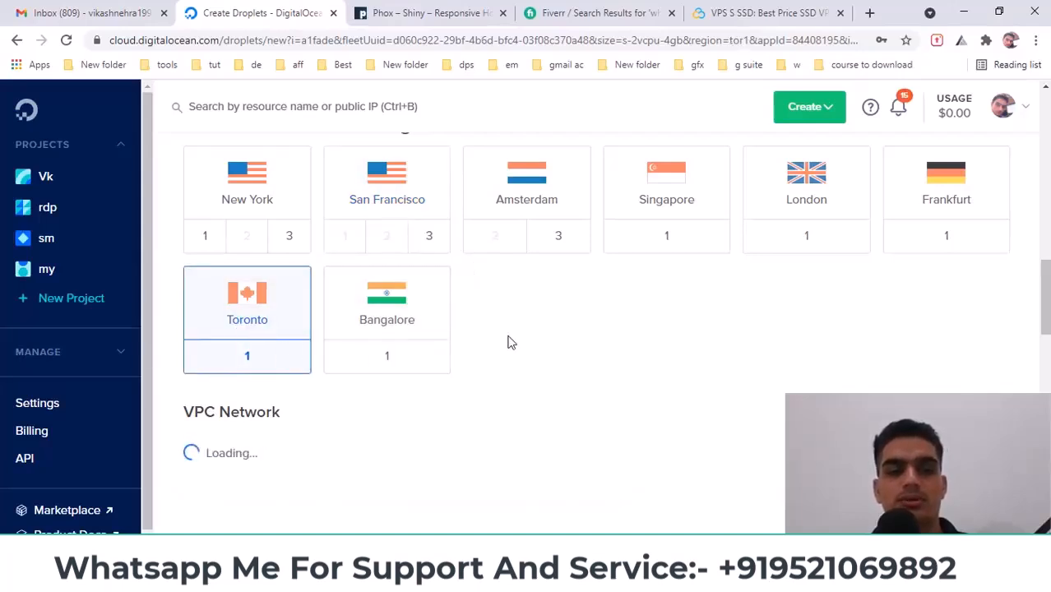
scroll(508, 341, "down", 3)
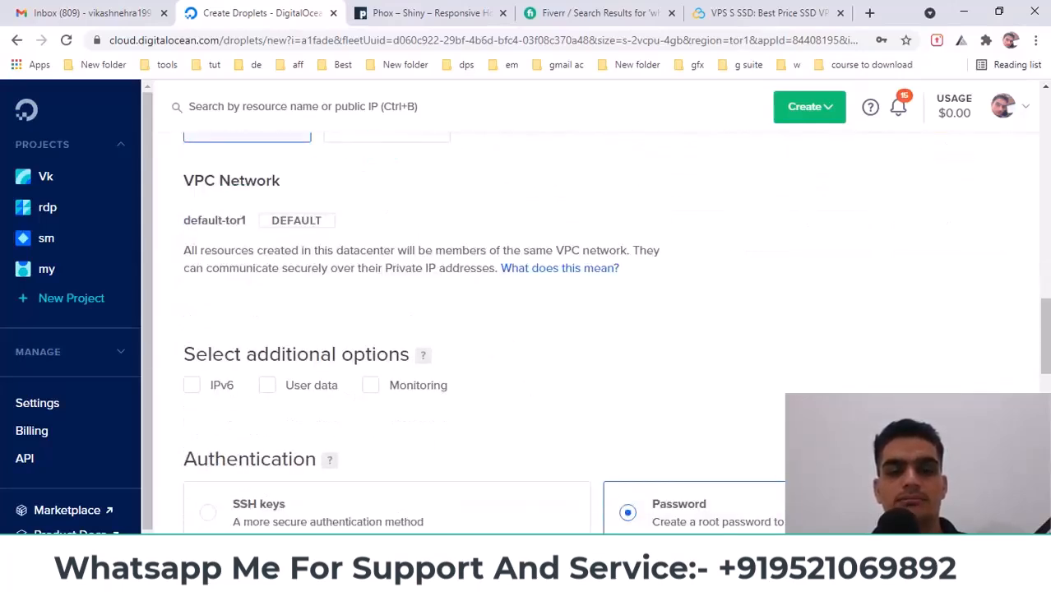
left_click(613, 576)
left_click_drag(301, 171, 453, 182)
left_click(894, 361)
scroll(437, 363, "down", 3)
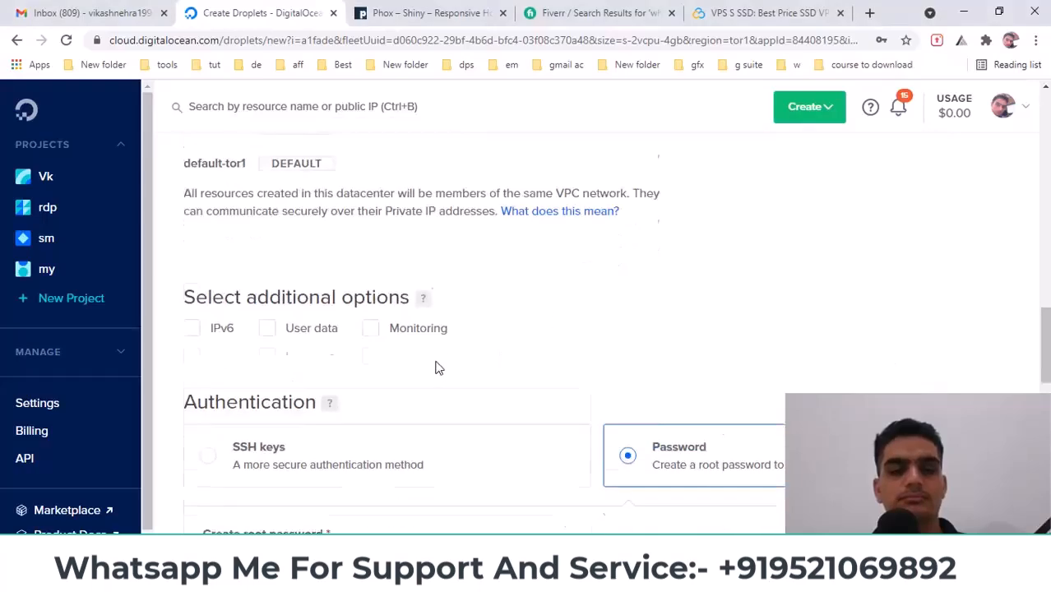
left_click(274, 389)
key("ctrl+v")
left_click(674, 393)
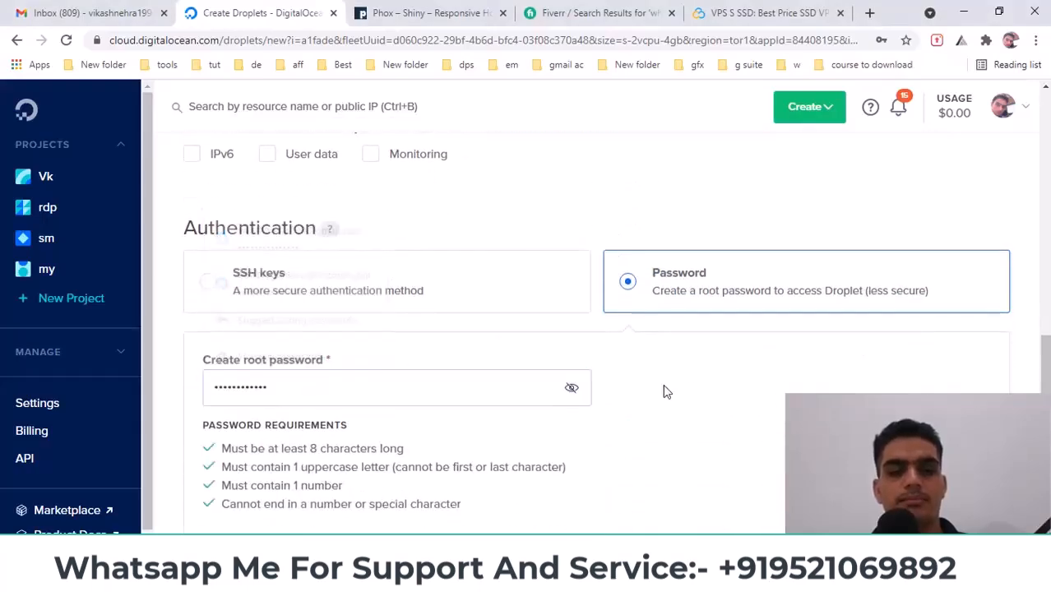
scroll(617, 452, "down", 3)
Copy the domain name webskyemail.ml from the Freenom page
left_click(559, 577)
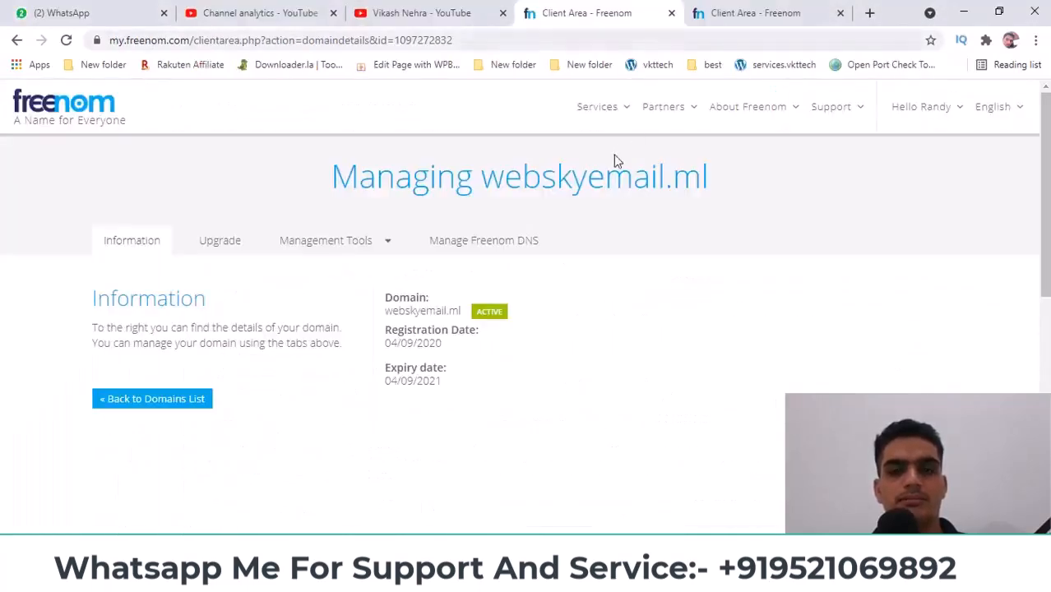
left_click_drag(486, 184, 707, 173)
key("ctrl+c")
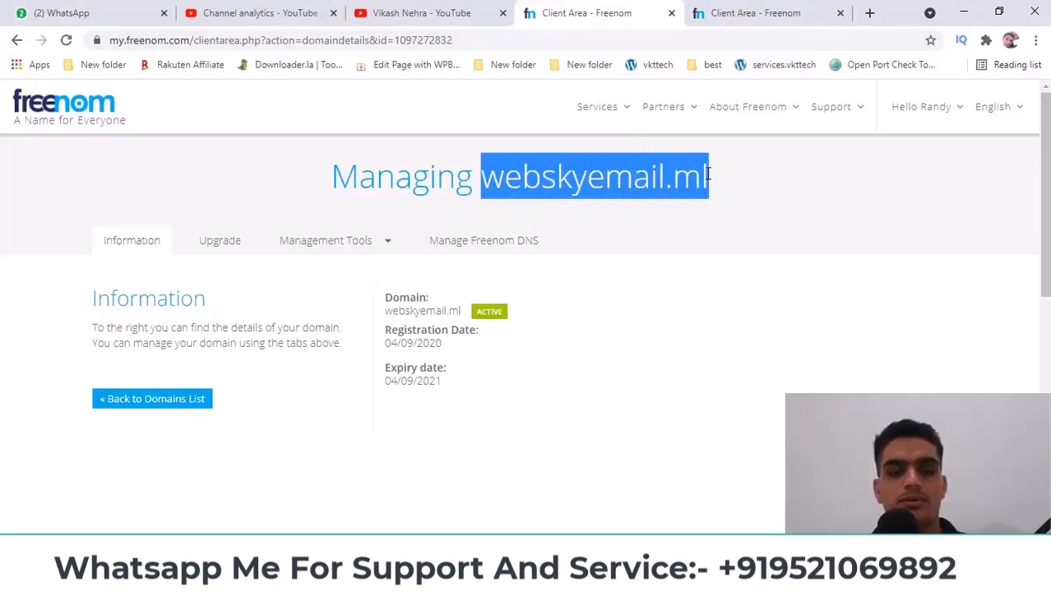
left_click(559, 578)
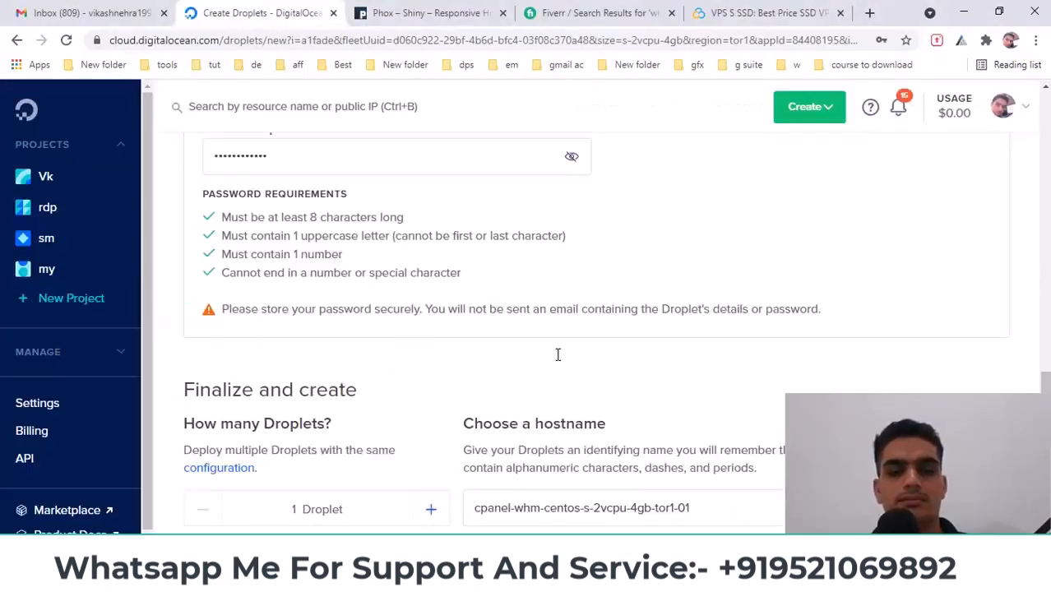
Replace the default hostname with webskyemail.ml and create the droplet
scroll(558, 355, "down", 2)
triple_click(575, 361)
key("ctrl+v")
scroll(575, 404, "down", 4)
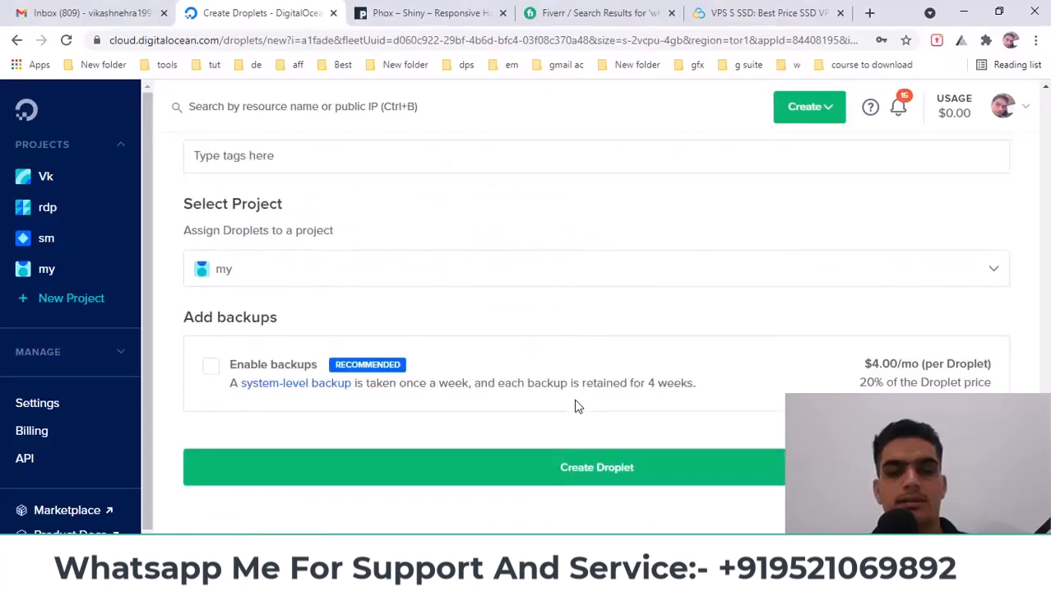
left_click(590, 484)
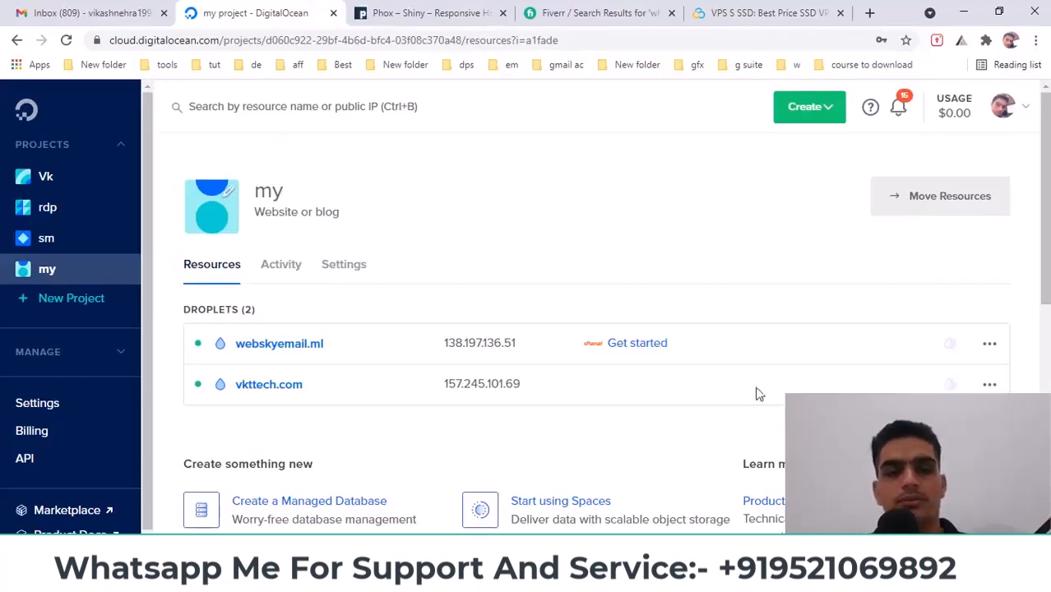
Copy the droplet IP 138.197.136.51 and open a new Chrome incognito window
mouse_move(521, 349)
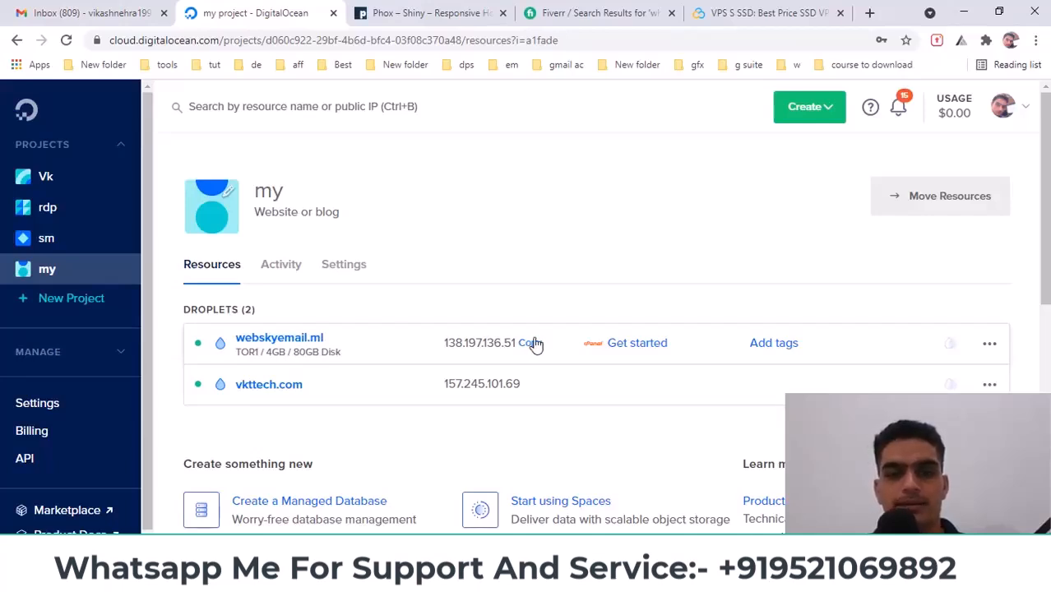
left_click(535, 345)
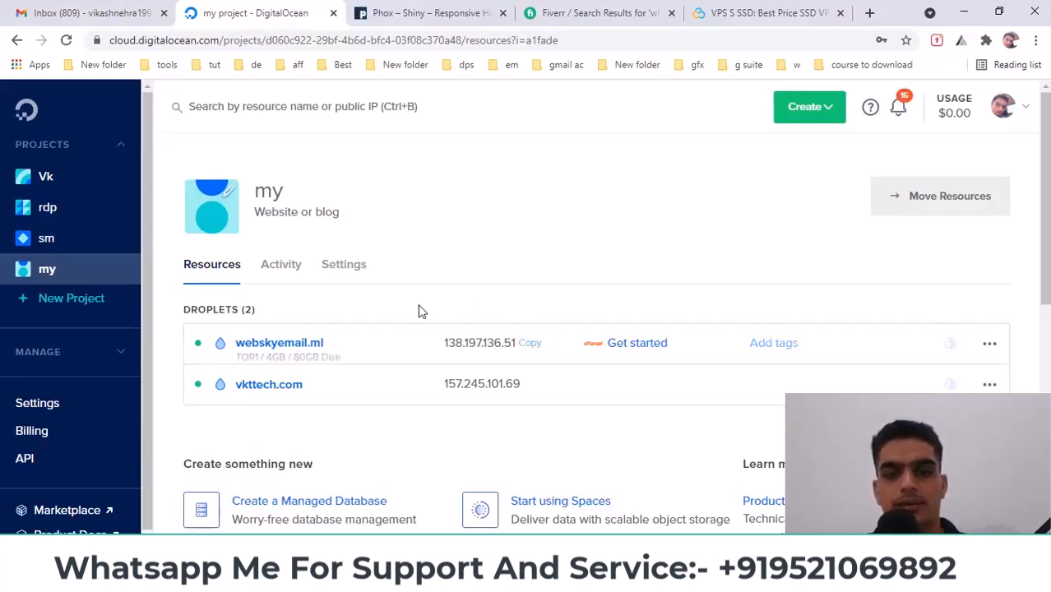
left_click(1039, 47)
left_click(865, 102)
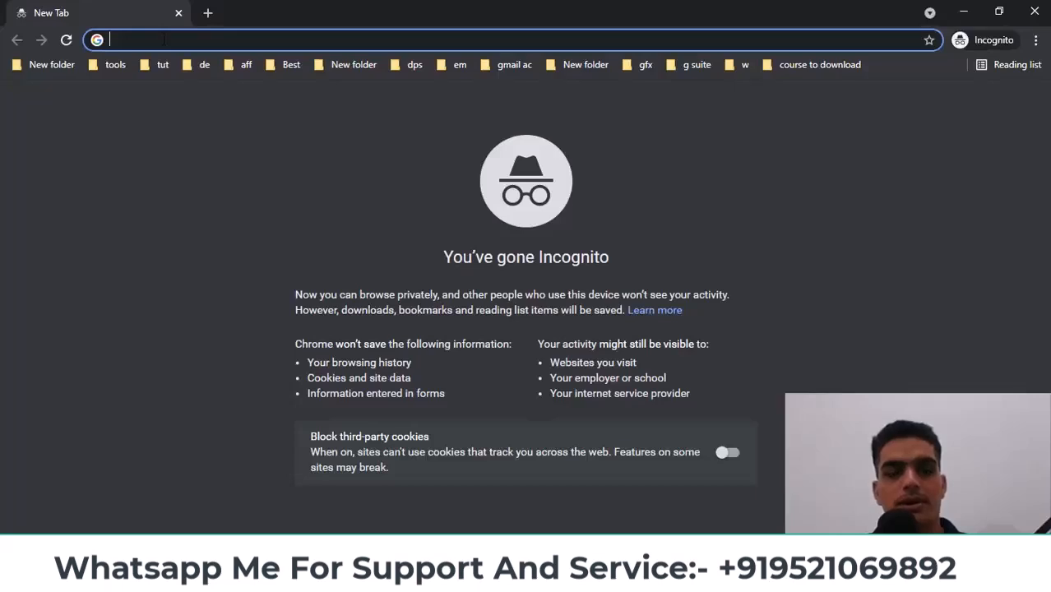
Load 138.197.136.51 on the WHM port and proceed past the certificate warning
type("138.197.136.51")
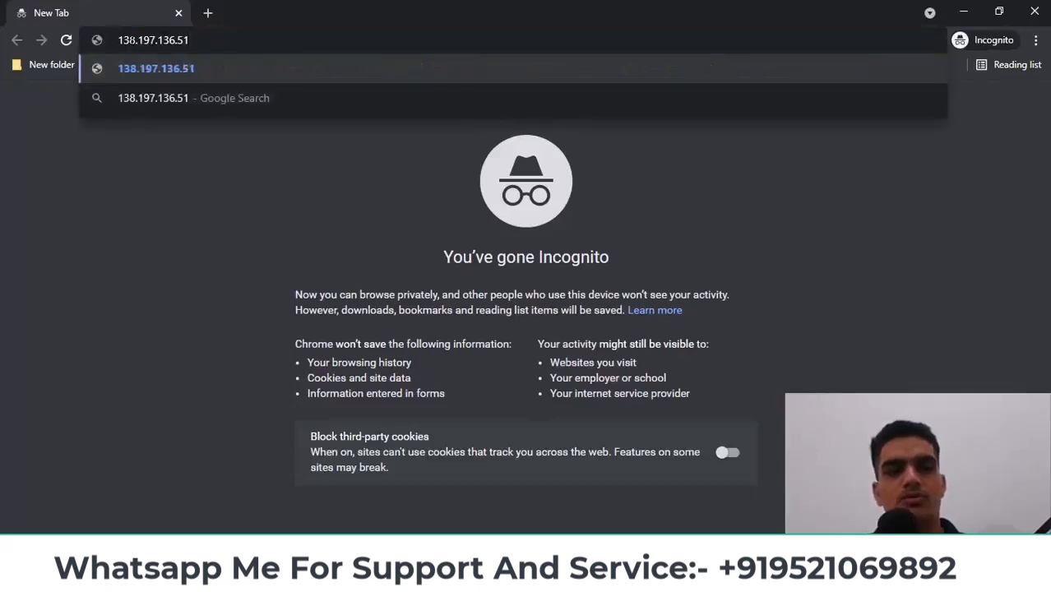
type(":2086")
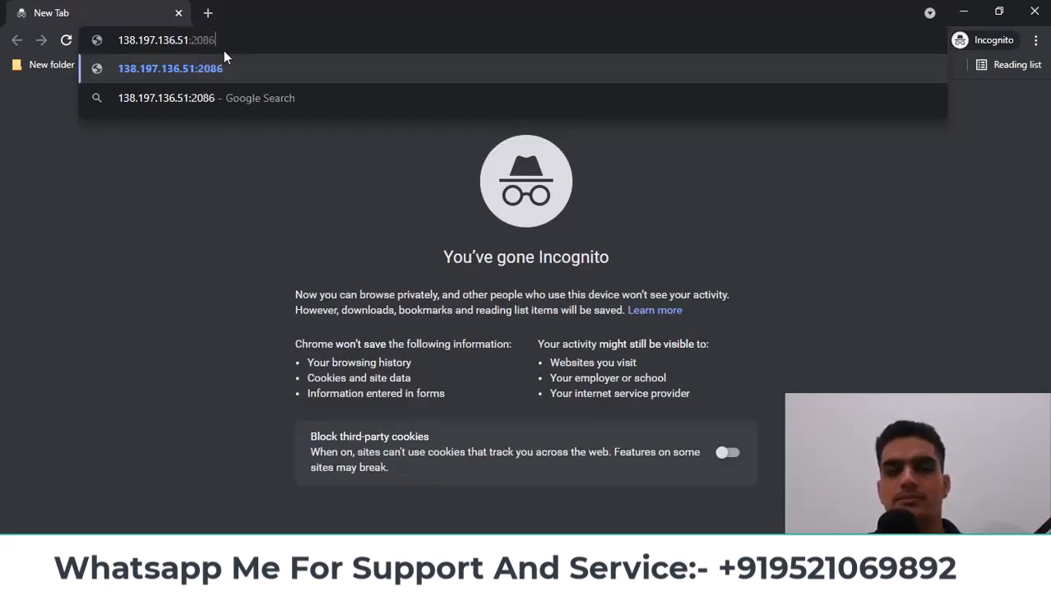
key("Return")
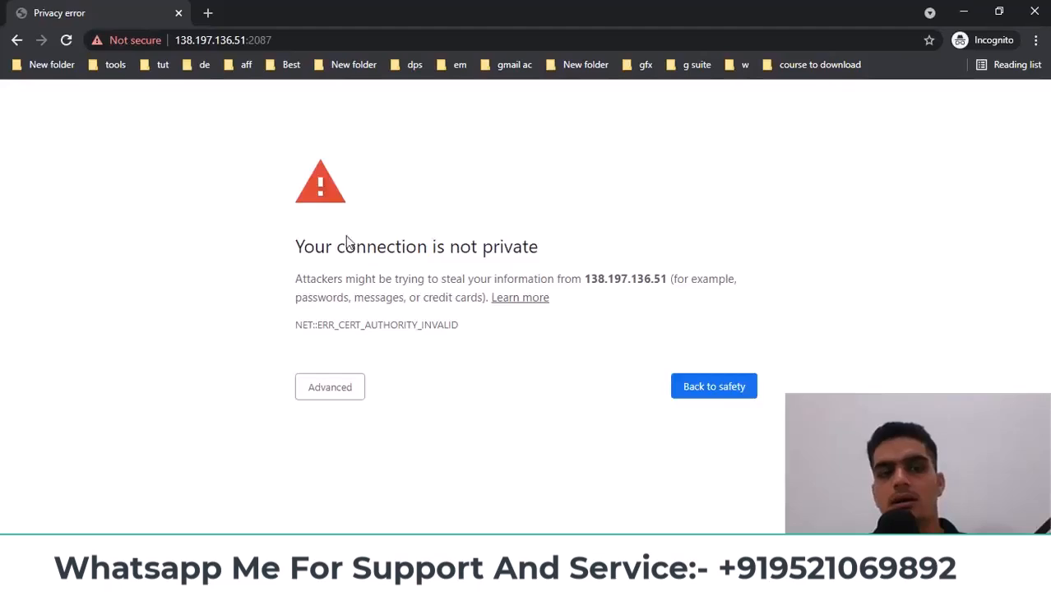
left_click(344, 402)
left_click(364, 505)
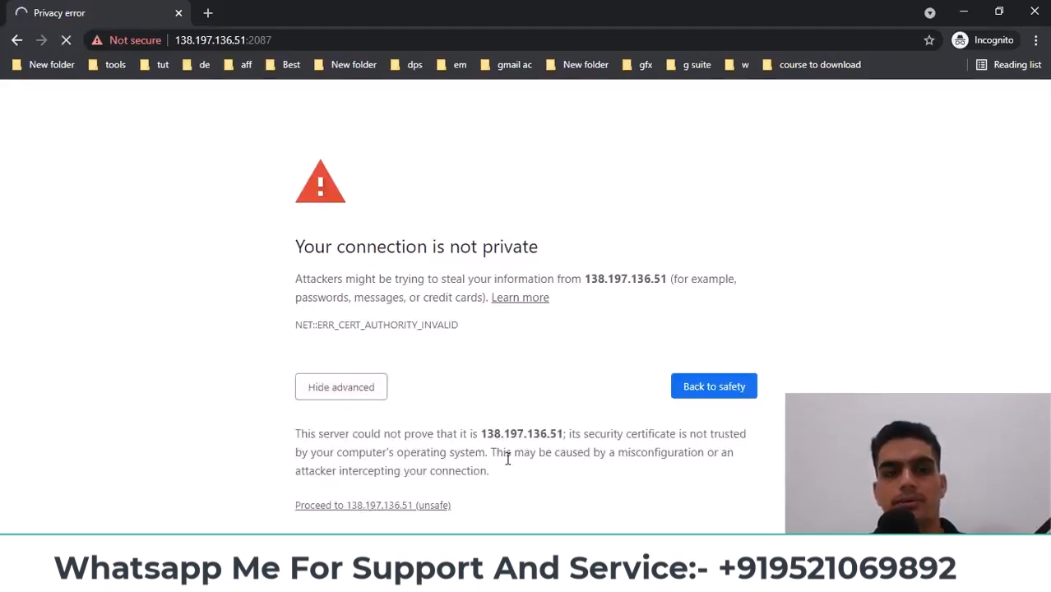
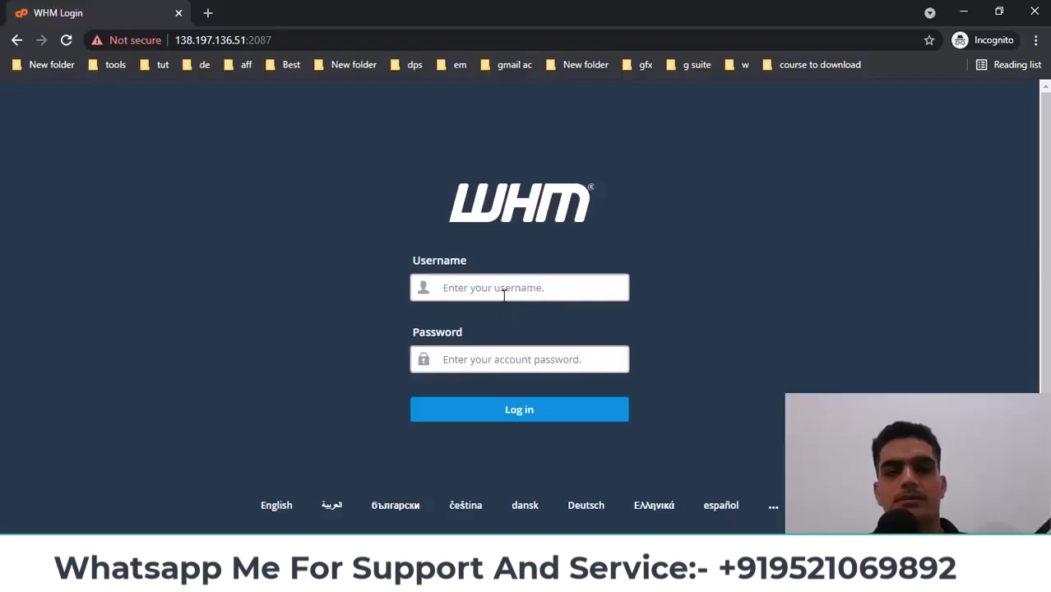
Attempt the WHM login as root with the pasted password, retrying through the network errors
type("root")
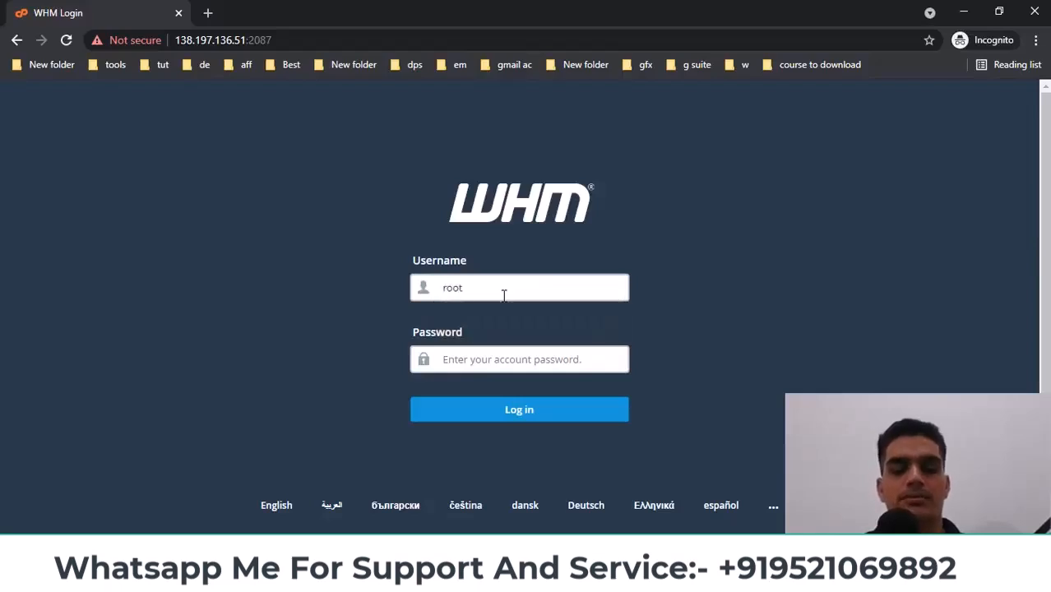
left_click(503, 358)
key("ctrl+v")
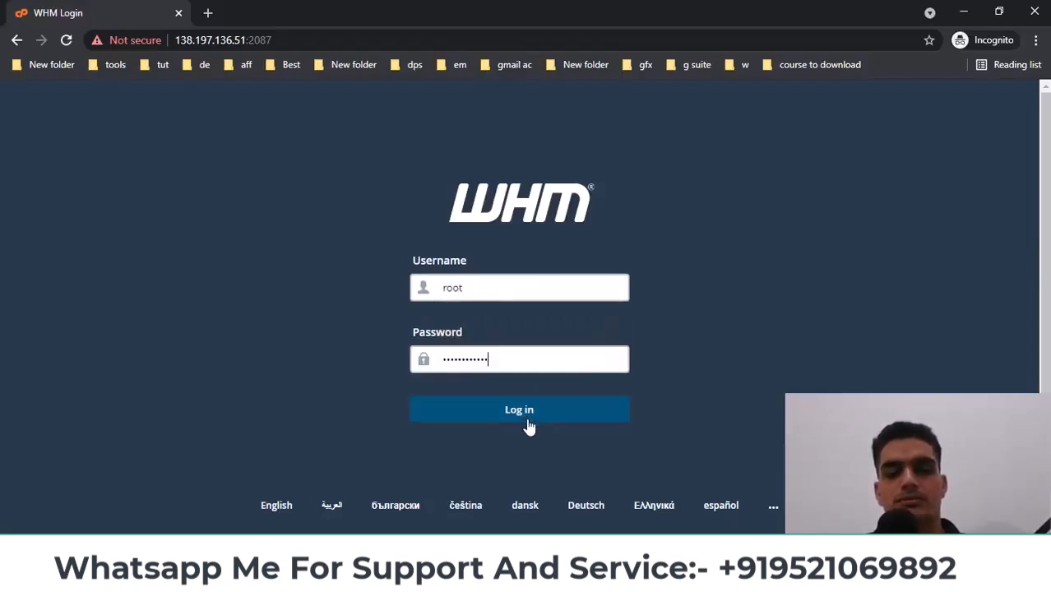
left_click(526, 416)
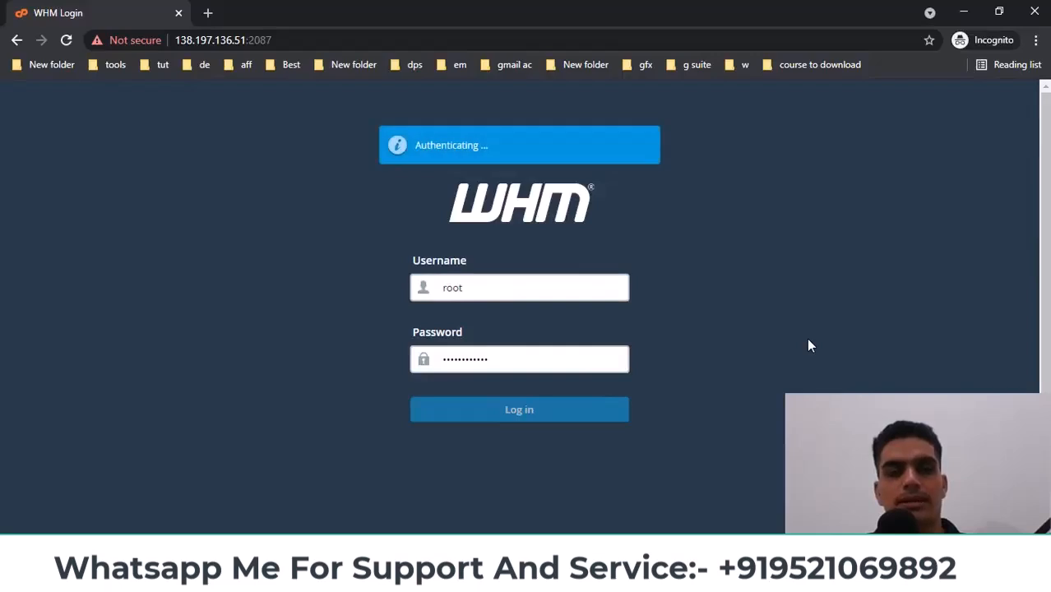
left_click(477, 428)
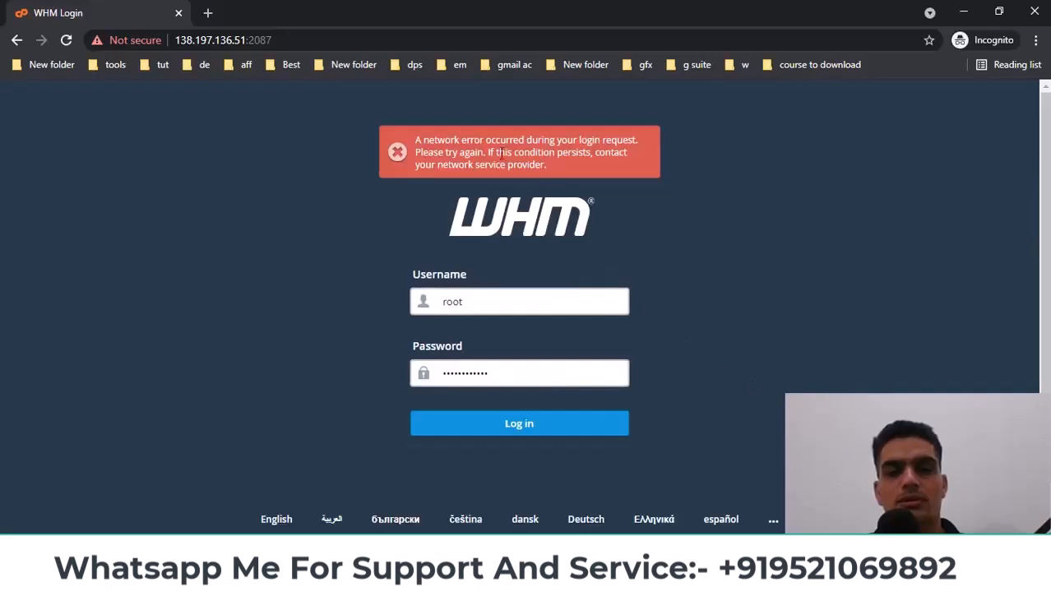
left_click_drag(465, 141, 482, 158)
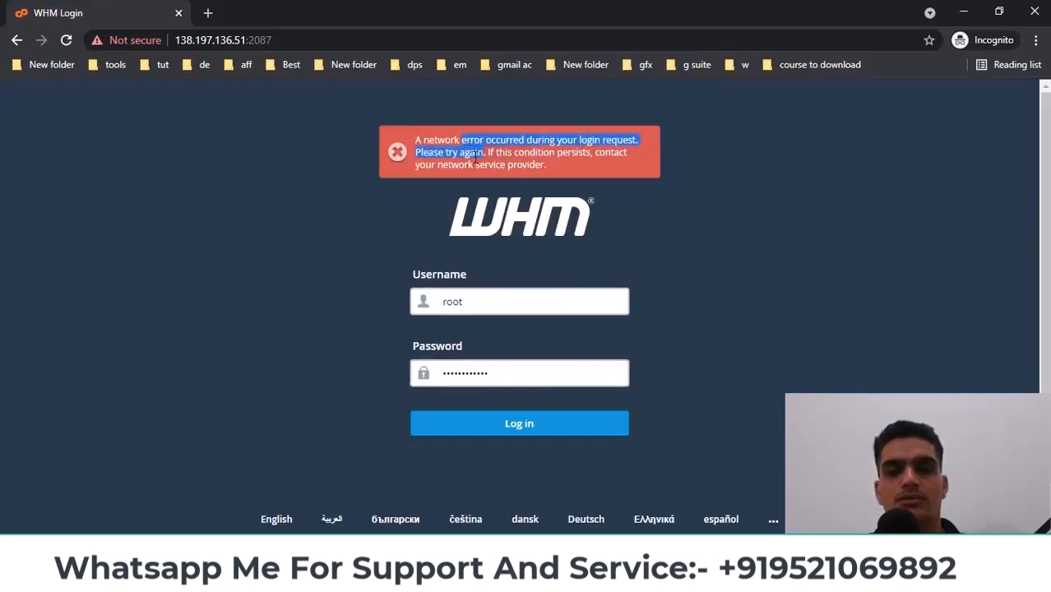
left_click(504, 303)
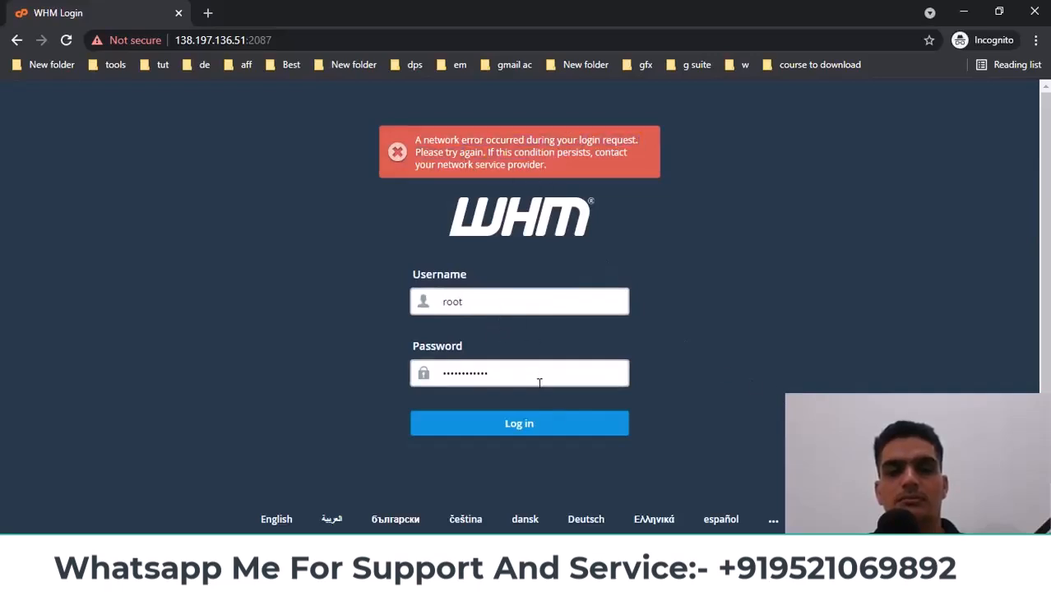
left_click(545, 424)
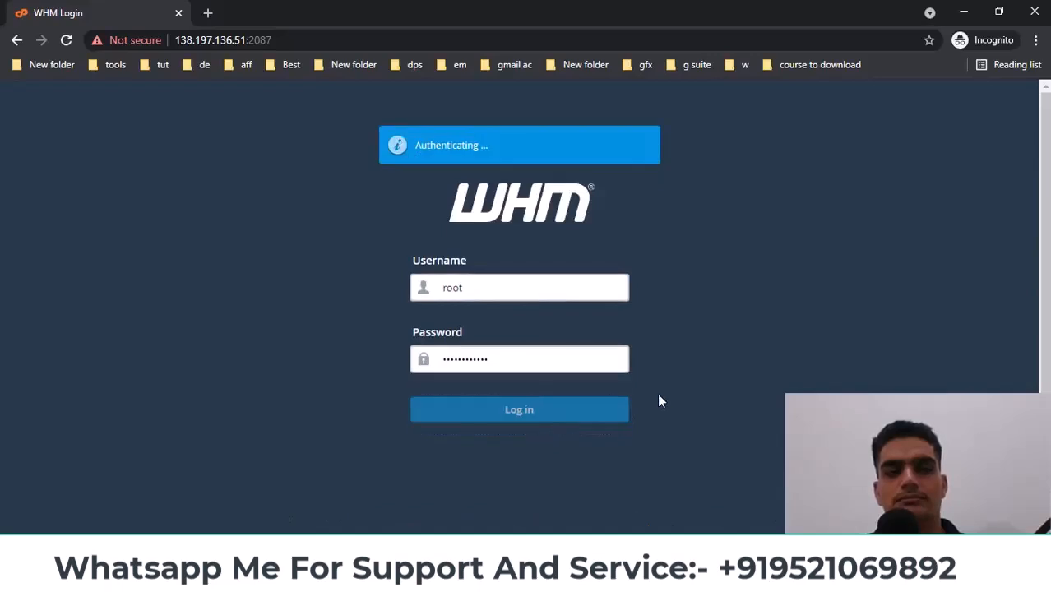
left_click(542, 425)
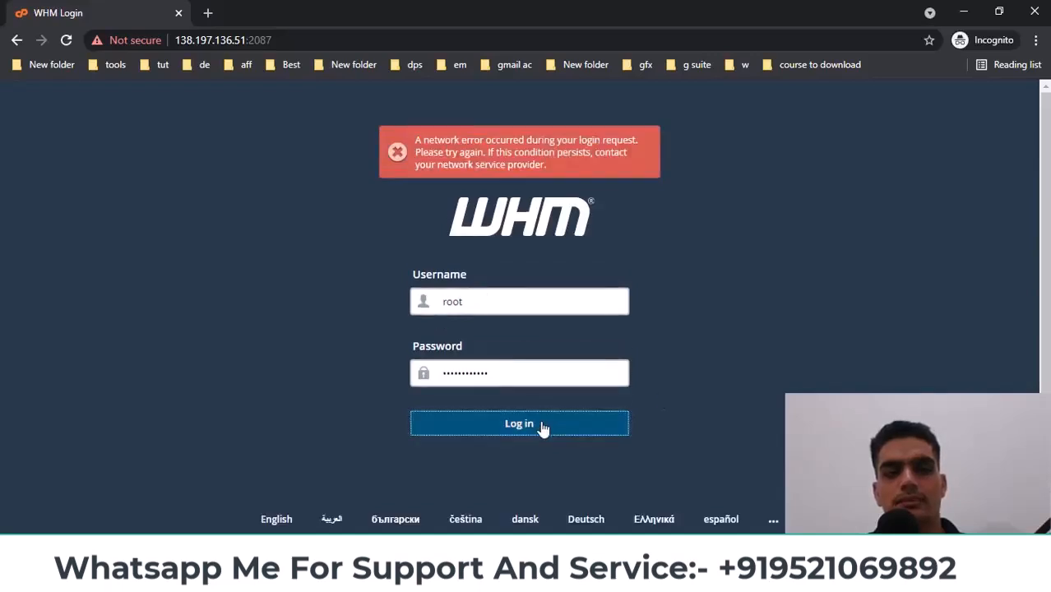
Reload the login page and sign in as root with the password copied from Notepad
left_click(71, 40)
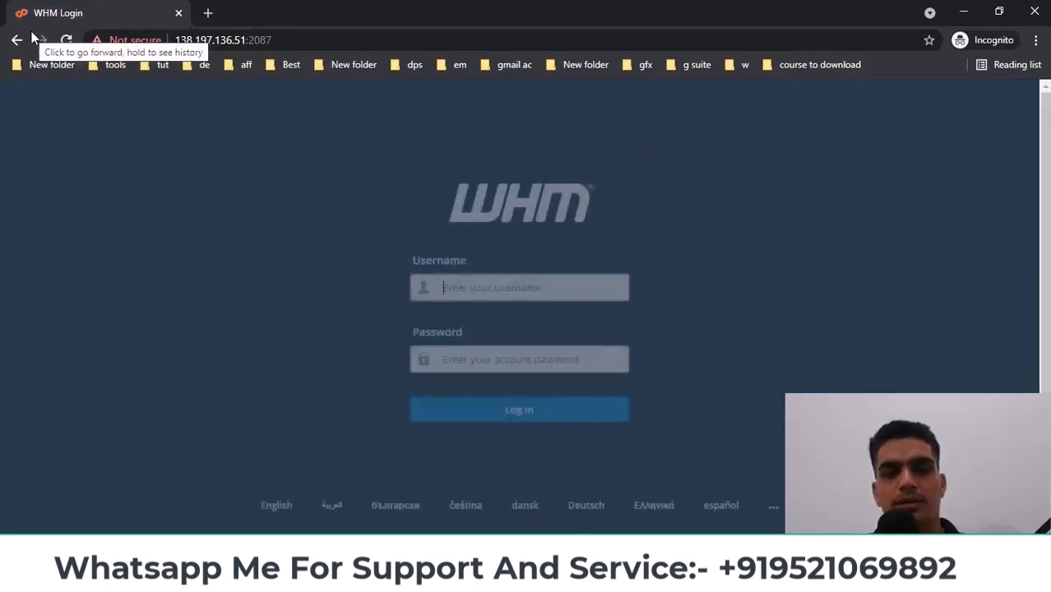
left_click(476, 281)
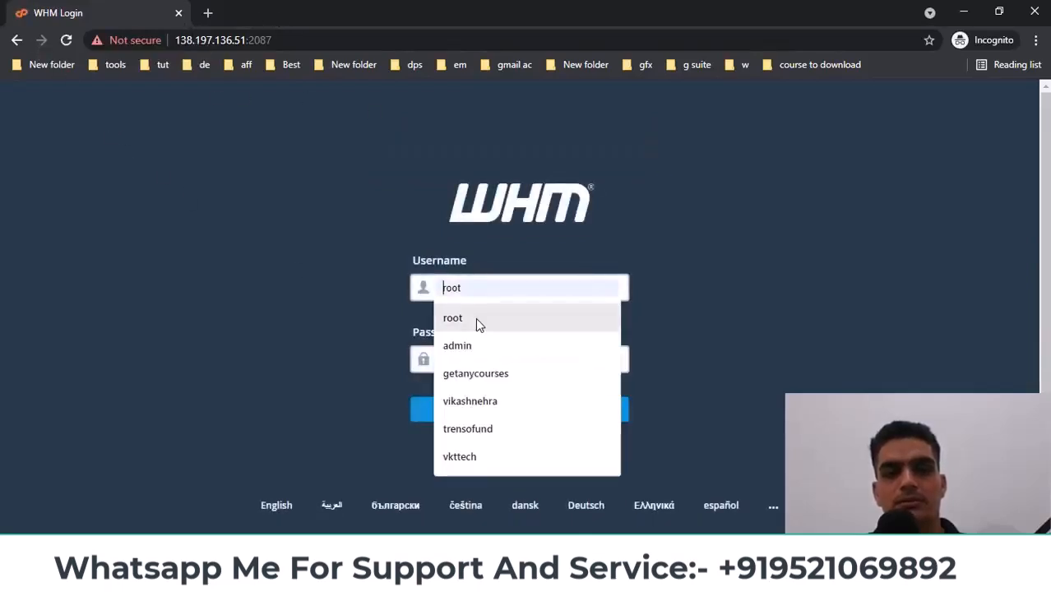
left_click(476, 319)
key("alt+Tab")
right_click(389, 169)
left_click(429, 223)
left_click(706, 132)
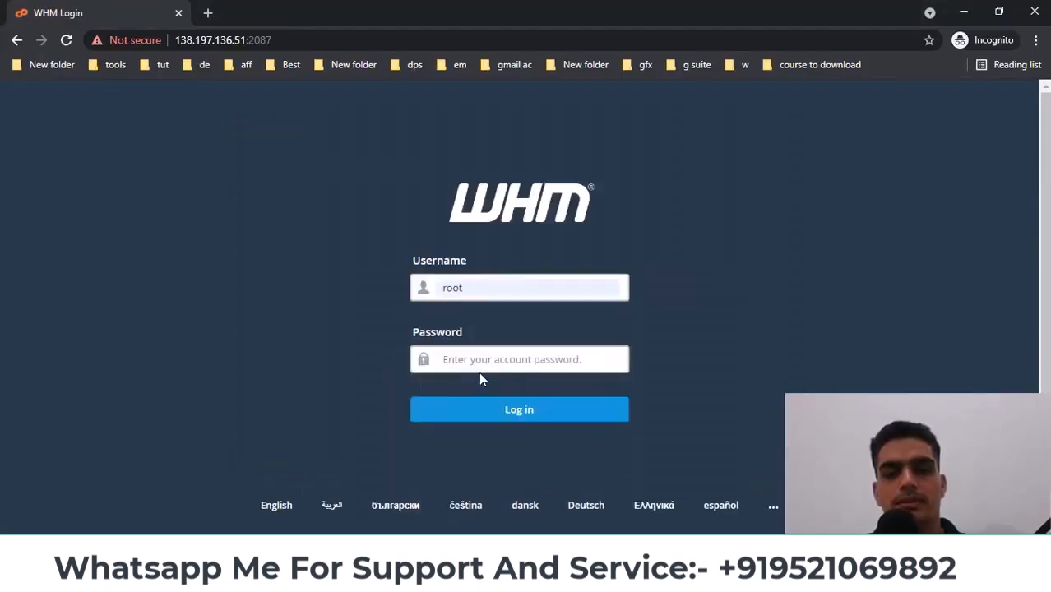
left_click(485, 357)
key("ctrl+v")
left_click(531, 409)
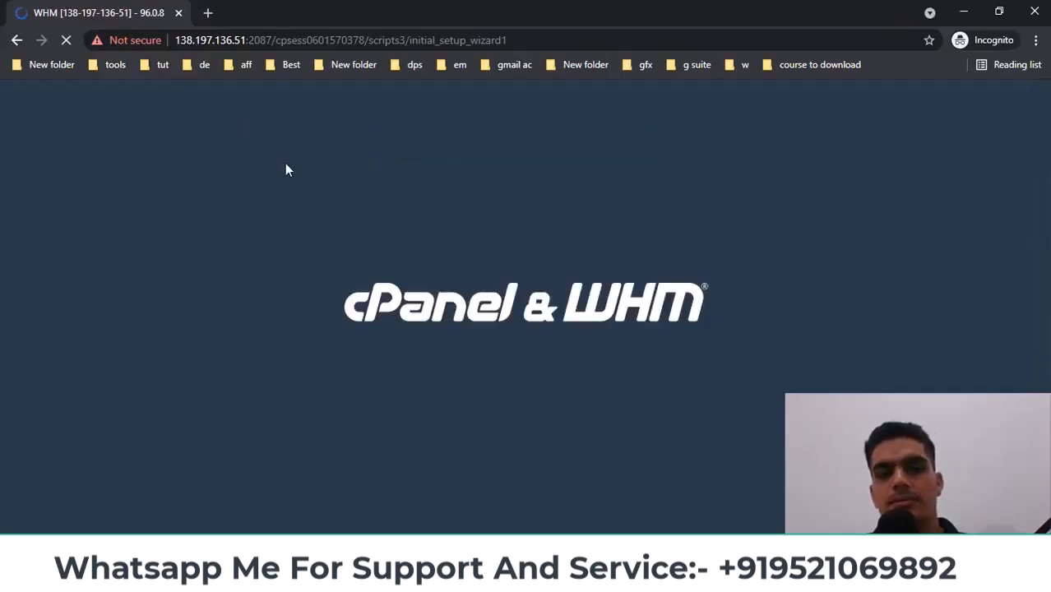
left_click(209, 14)
Open the Mail.tm temporary mail site in a new tab, then return to WHM
type("tm/en/")
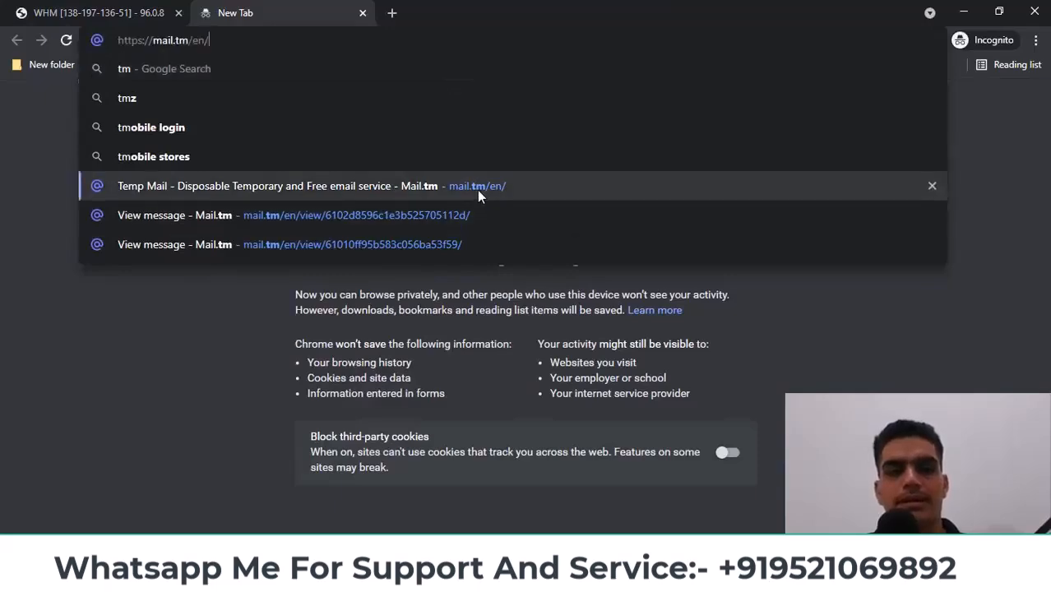
left_click(482, 190)
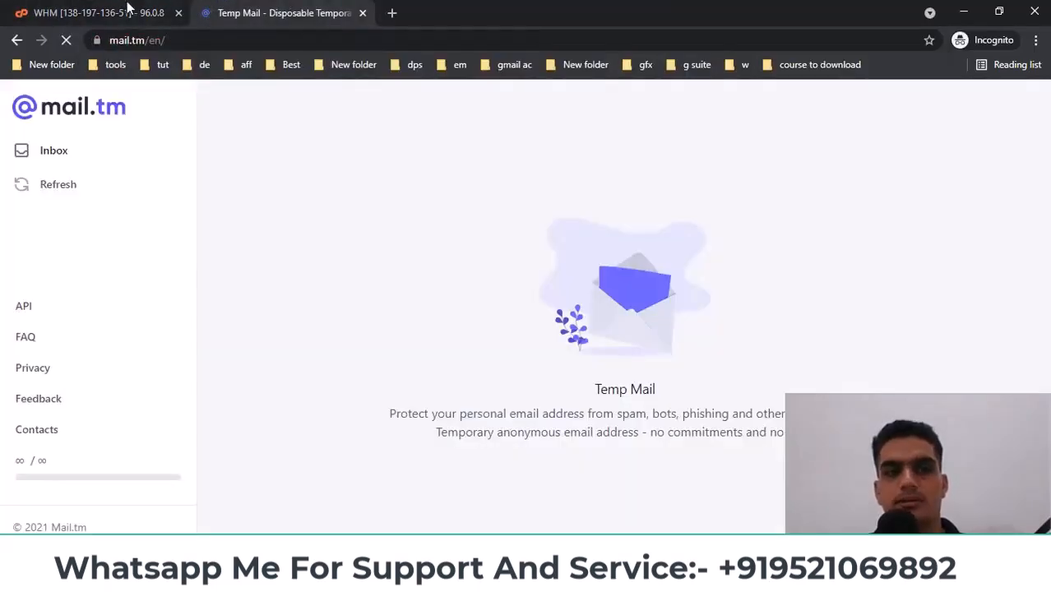
left_click(127, 10)
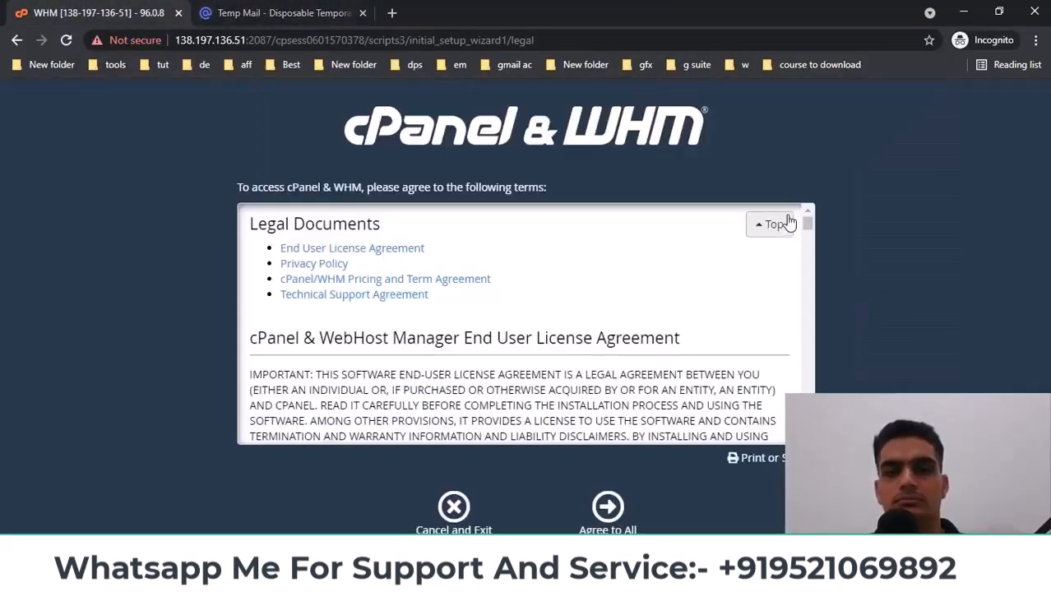
Agree to all WHM legal terms and begin the cPanel Store login for the trial
left_click_drag(809, 233, 674, 530)
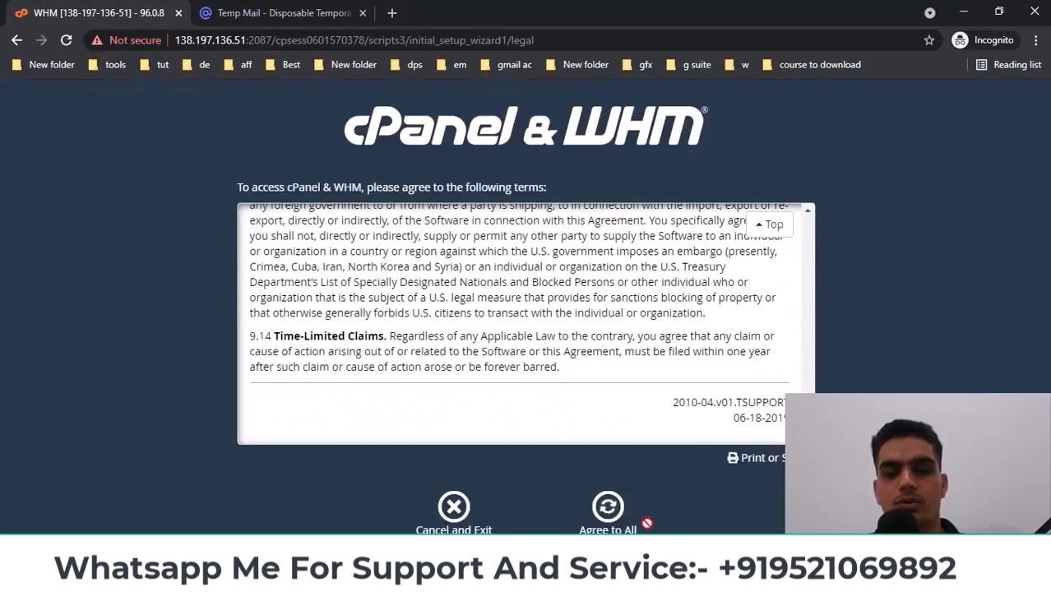
left_click(608, 508)
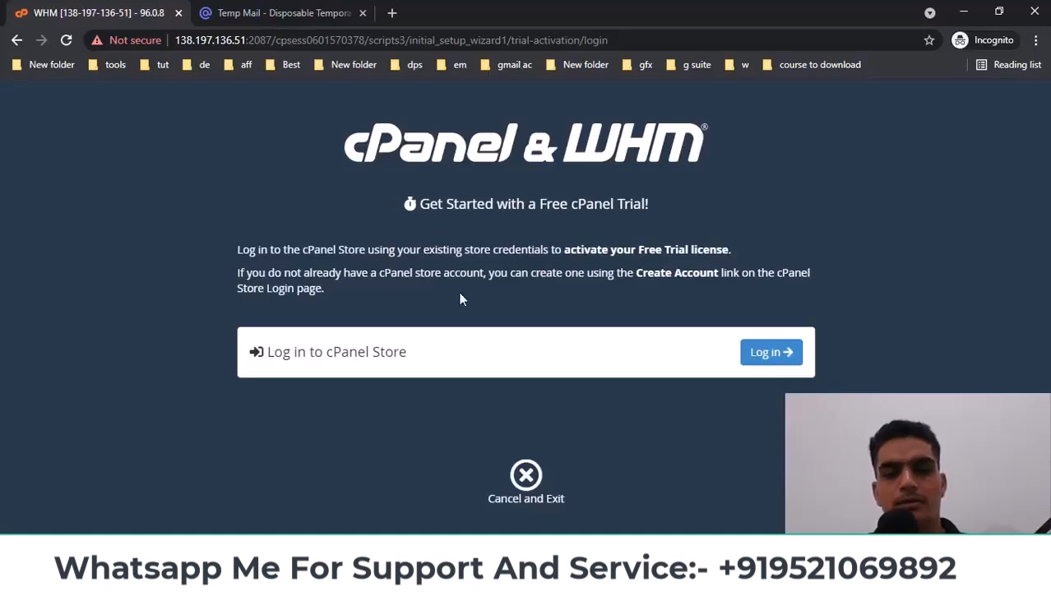
left_click_drag(274, 352, 413, 394)
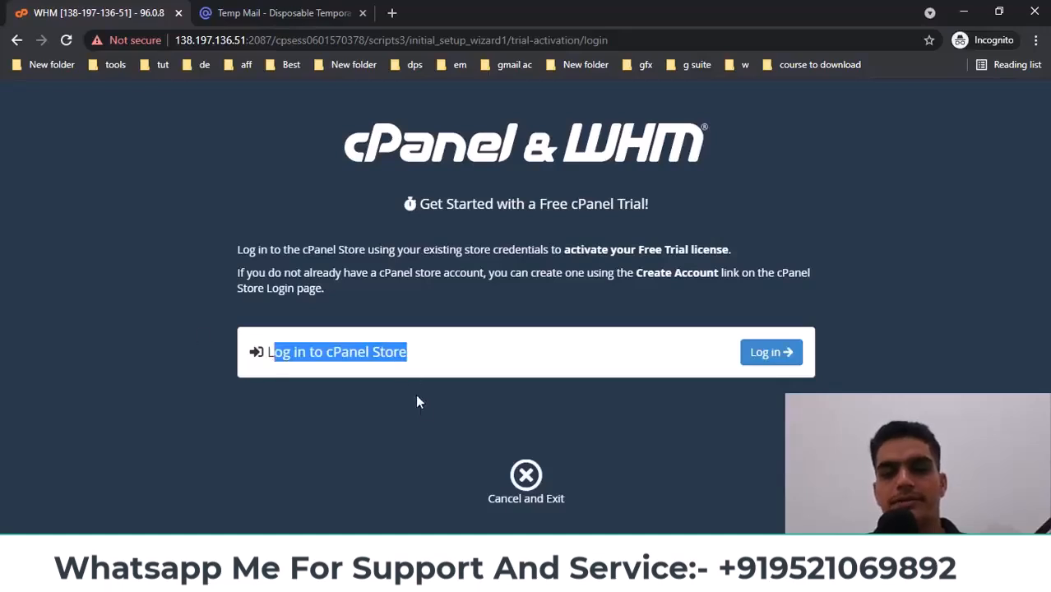
left_click(533, 295)
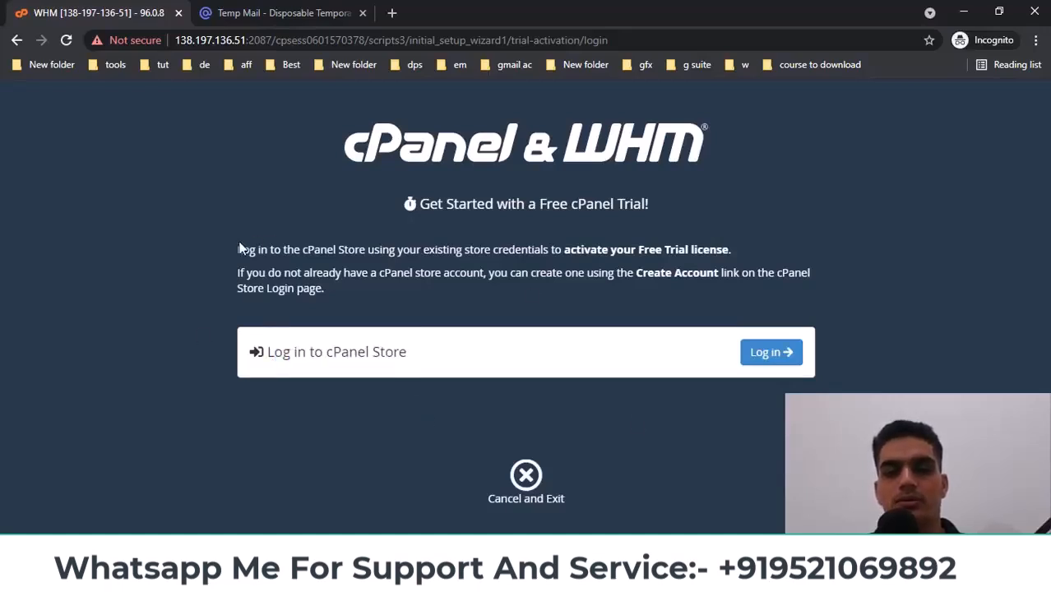
left_click_drag(244, 245, 394, 300)
left_click(766, 354)
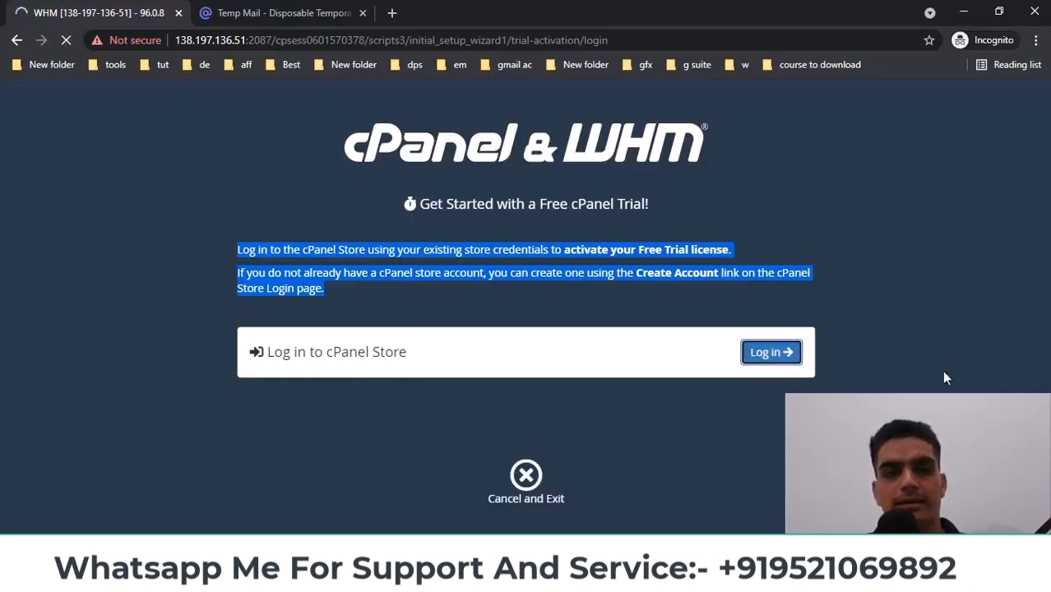
left_click(979, 368)
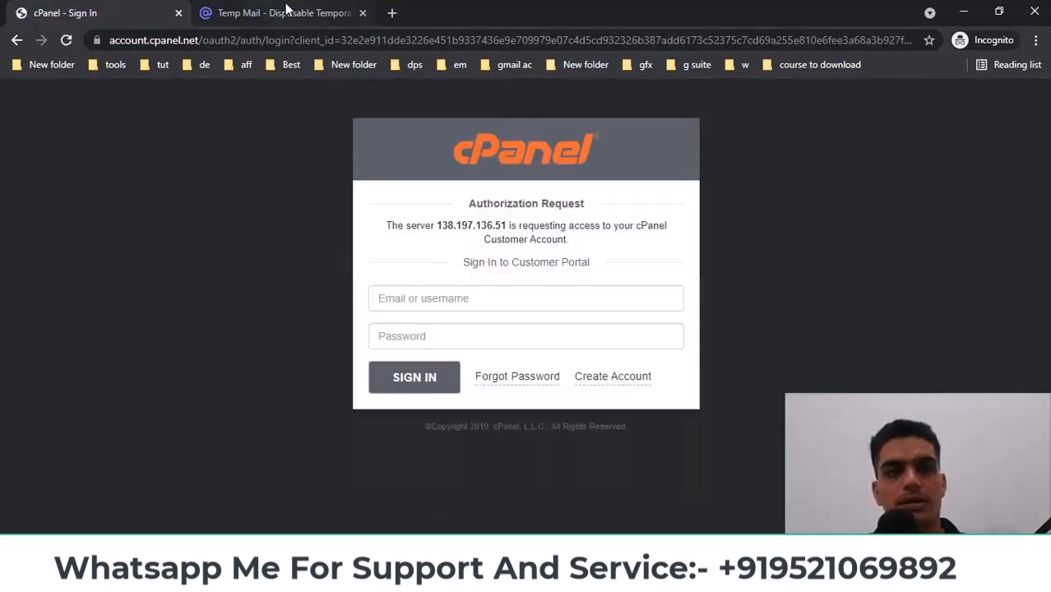
Create a cPanel Customer Portal account with the temporary Mail.tm address, accepting the Terms of Use
left_click(284, 12)
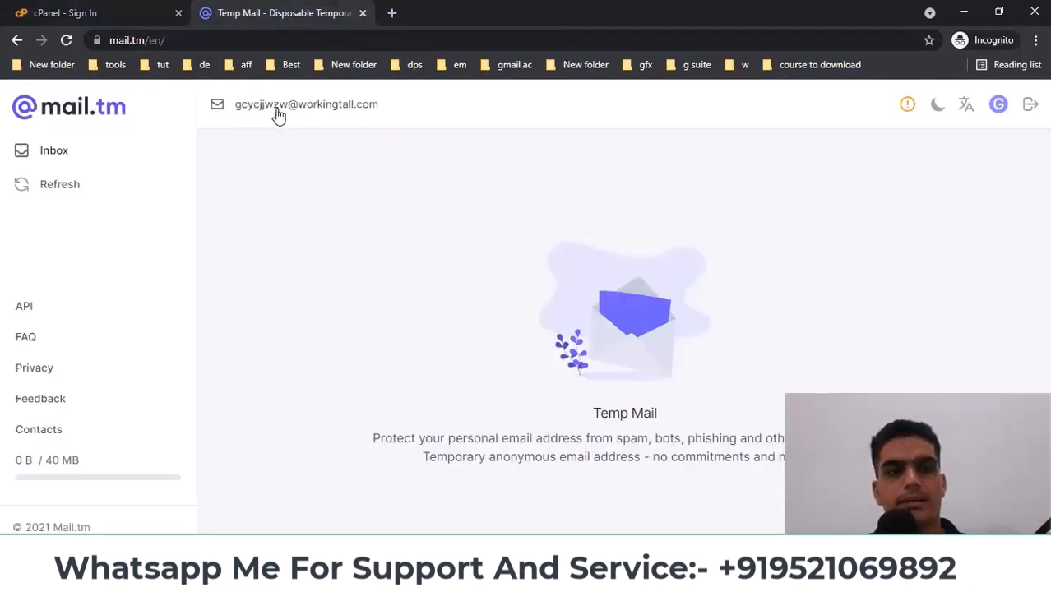
left_click(77, 11)
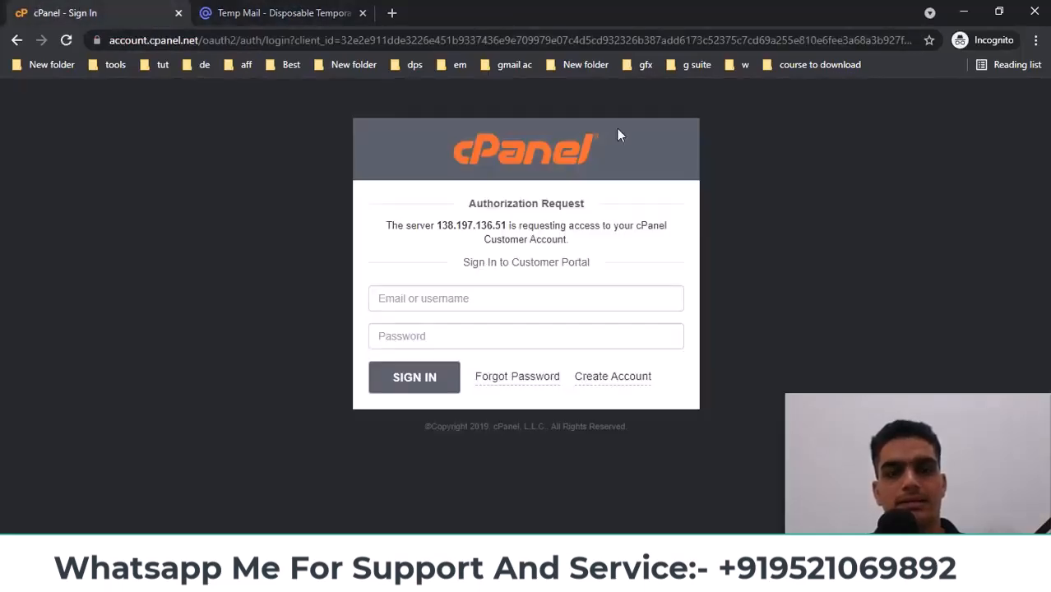
left_click(638, 378)
left_click(459, 232)
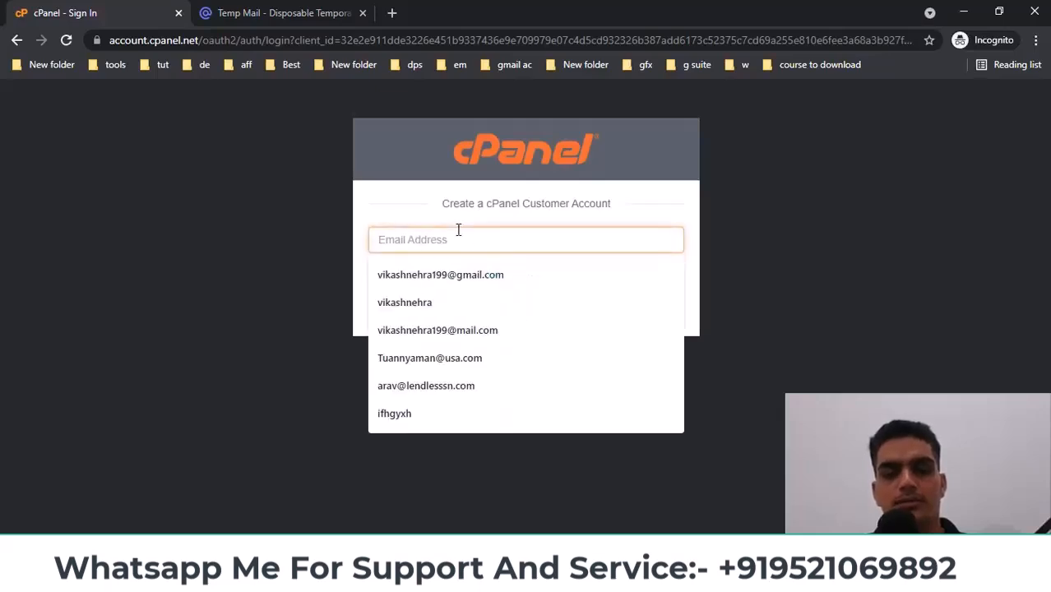
key("ctrl+v")
left_click(374, 273)
left_click(444, 309)
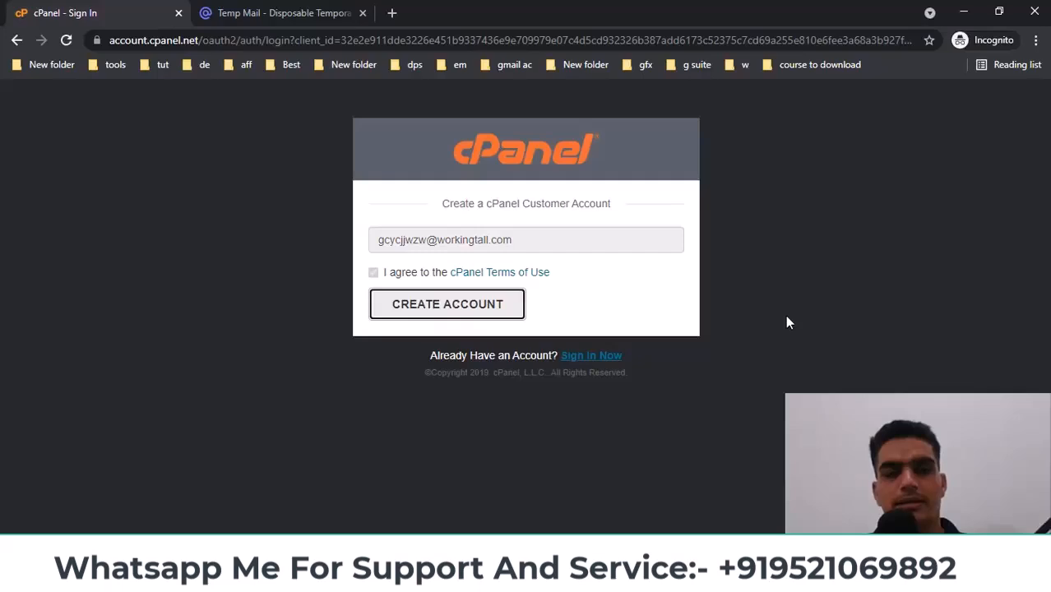
left_click(300, 8)
Open the cPanel account-creation email in Mail.tm and load its set-password link in a new tab
left_click(87, 193)
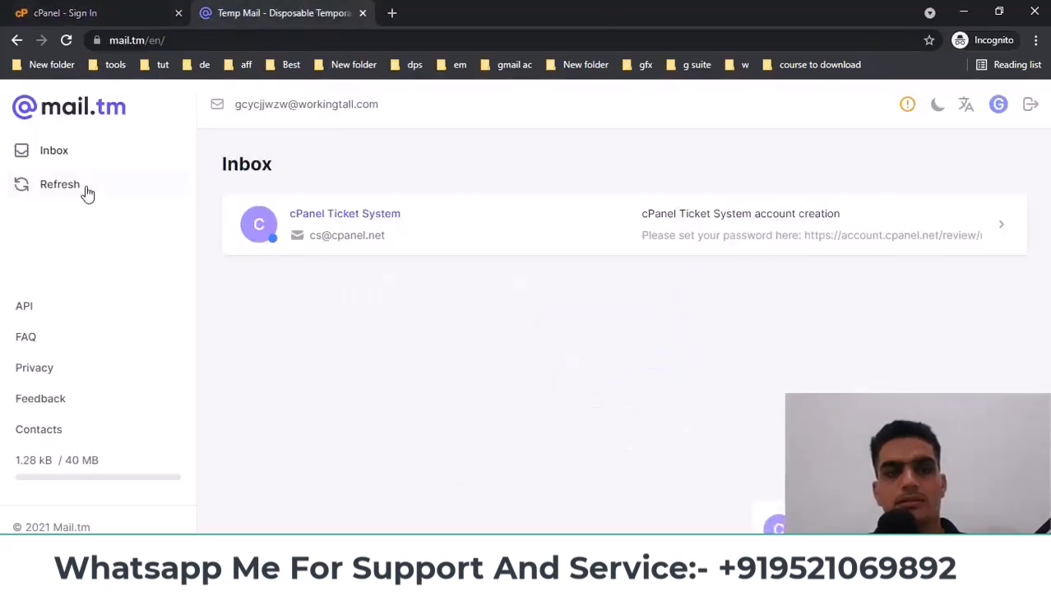
left_click(471, 229)
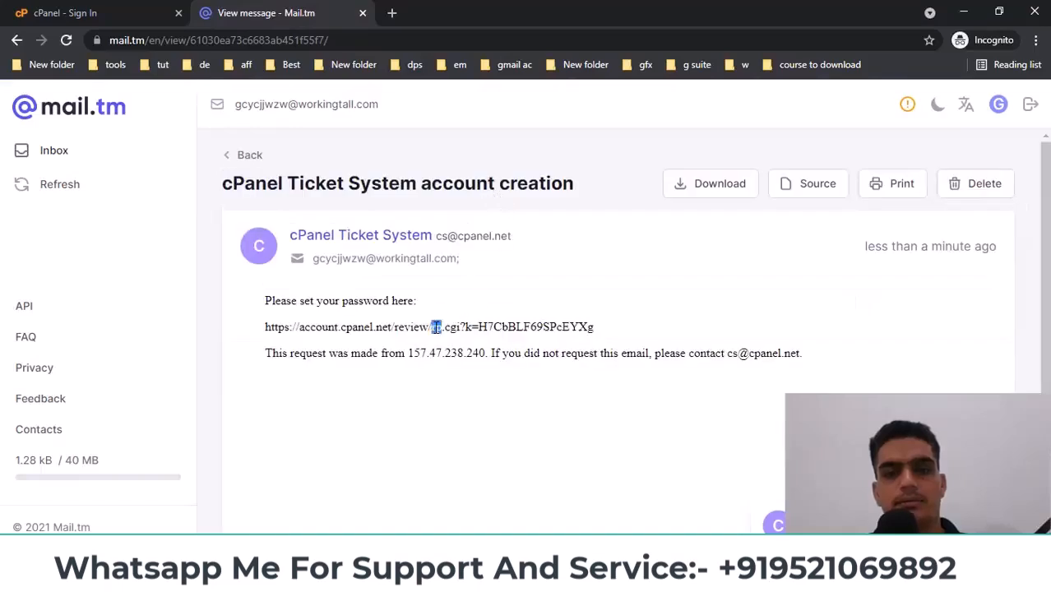
triple_click(436, 327)
right_click(438, 328)
left_click(510, 375)
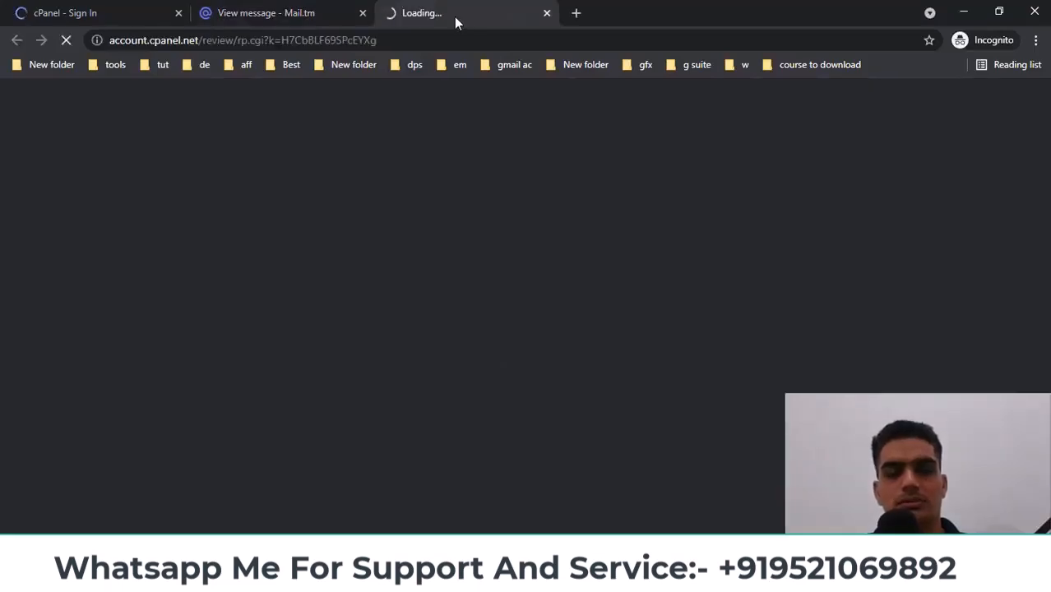
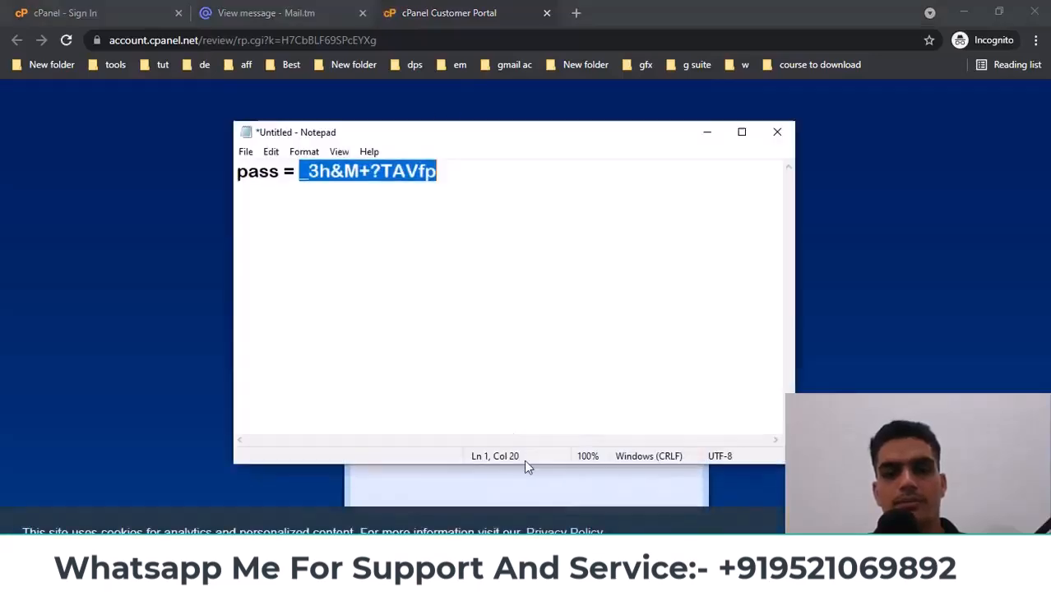
Paste the saved strong password from Notepad into New Password and Verify Password, then submit the change
key("alt+Tab")
left_click(484, 362)
key("ctrl+v")
left_click(485, 372)
key("ctrl+v")
left_click(393, 436)
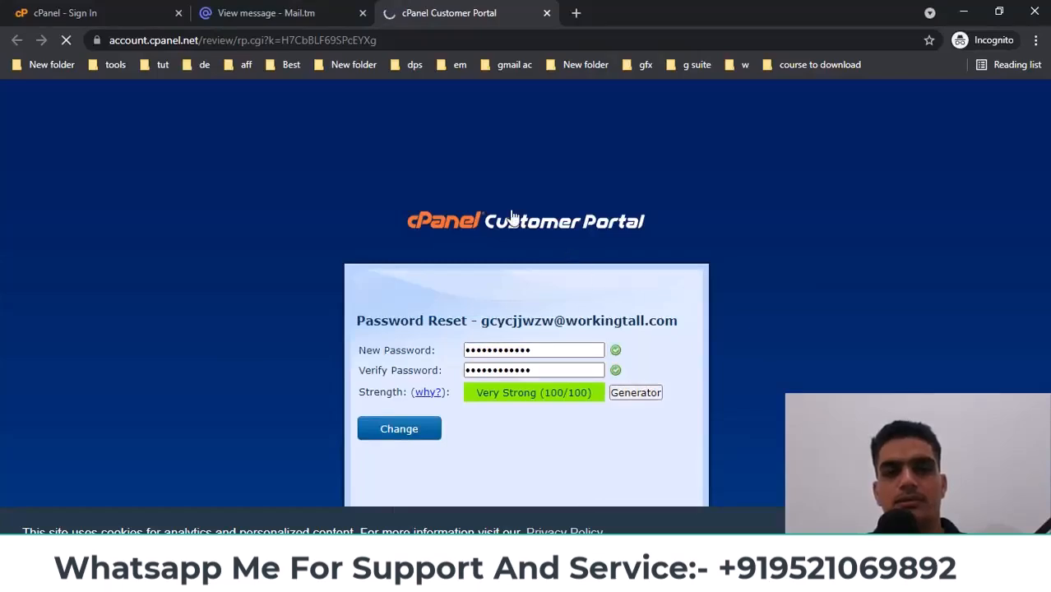
Allow the server access to the cPanel account, activating the 15-day trial, then start Server Setup
left_click(72, 17)
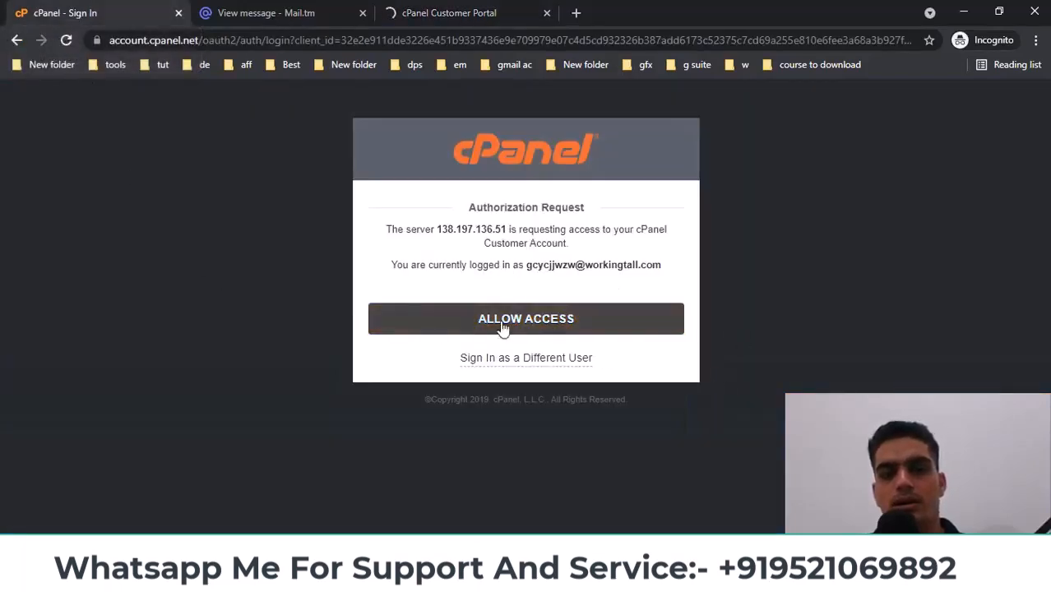
left_click(561, 326)
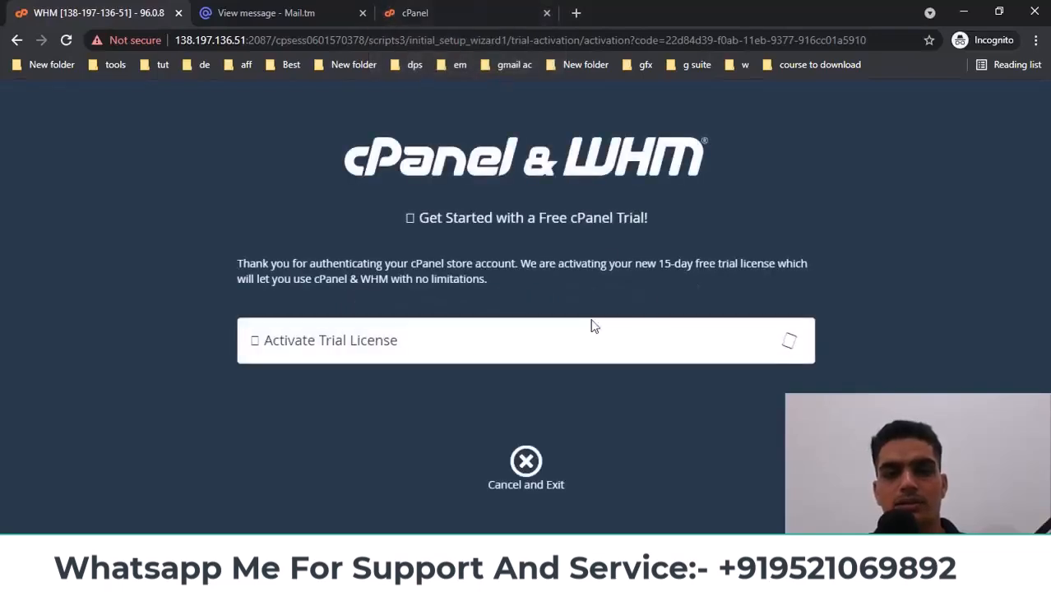
left_click_drag(270, 341, 388, 359)
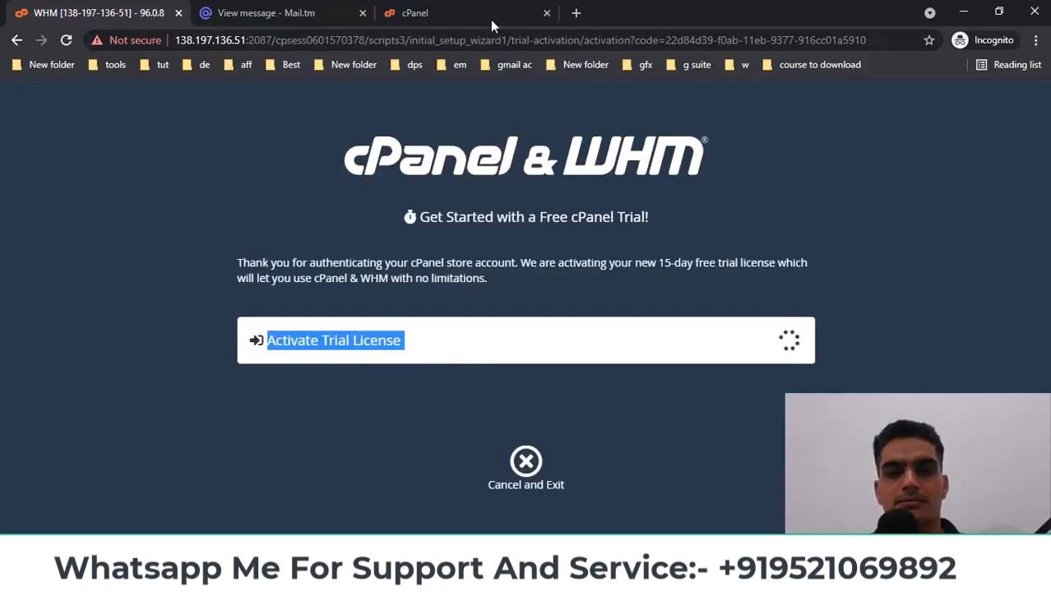
left_click(545, 14)
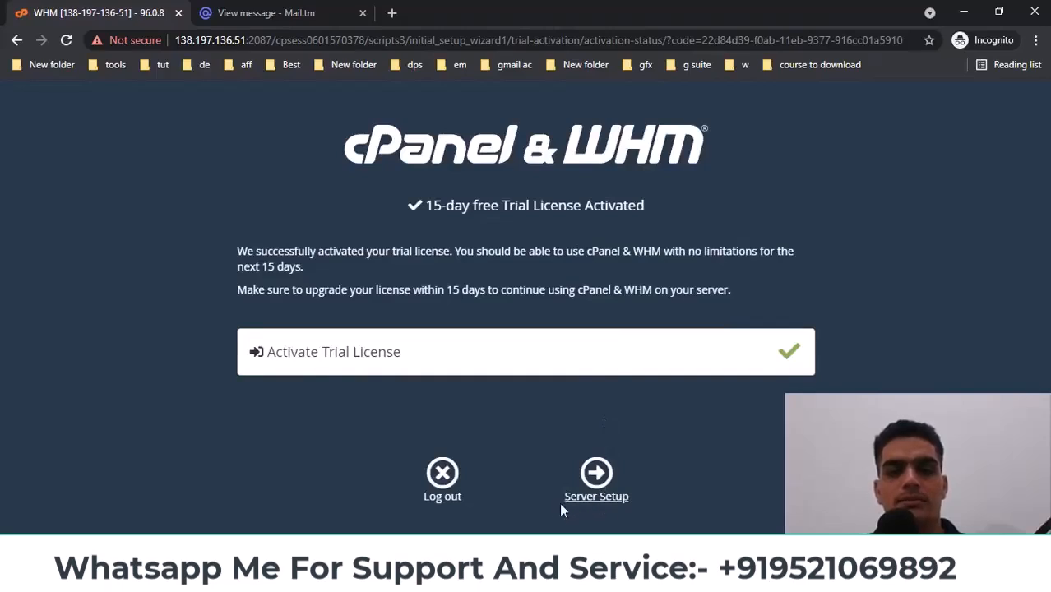
left_click(605, 502)
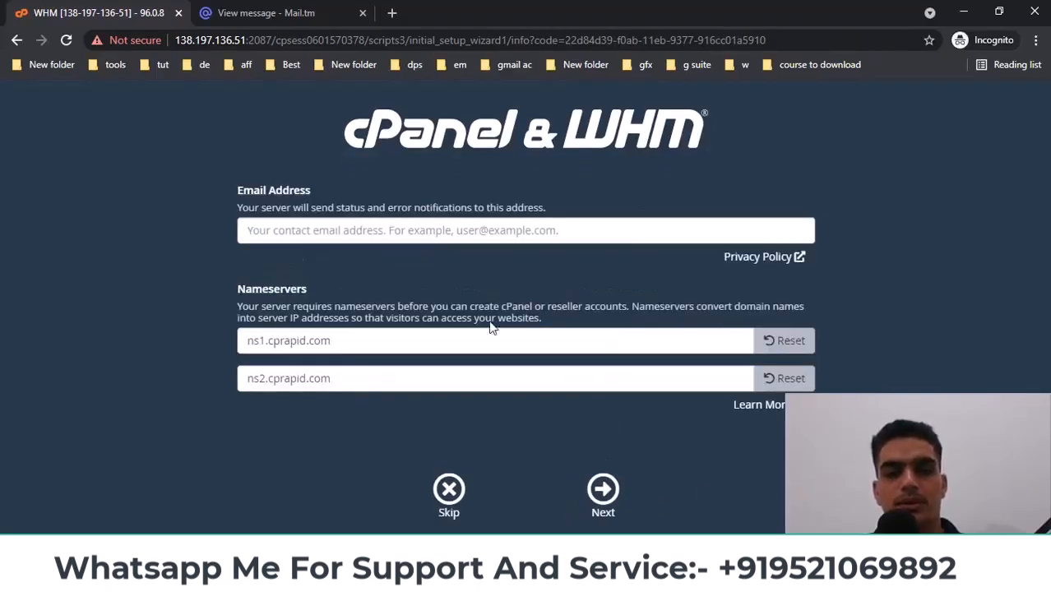
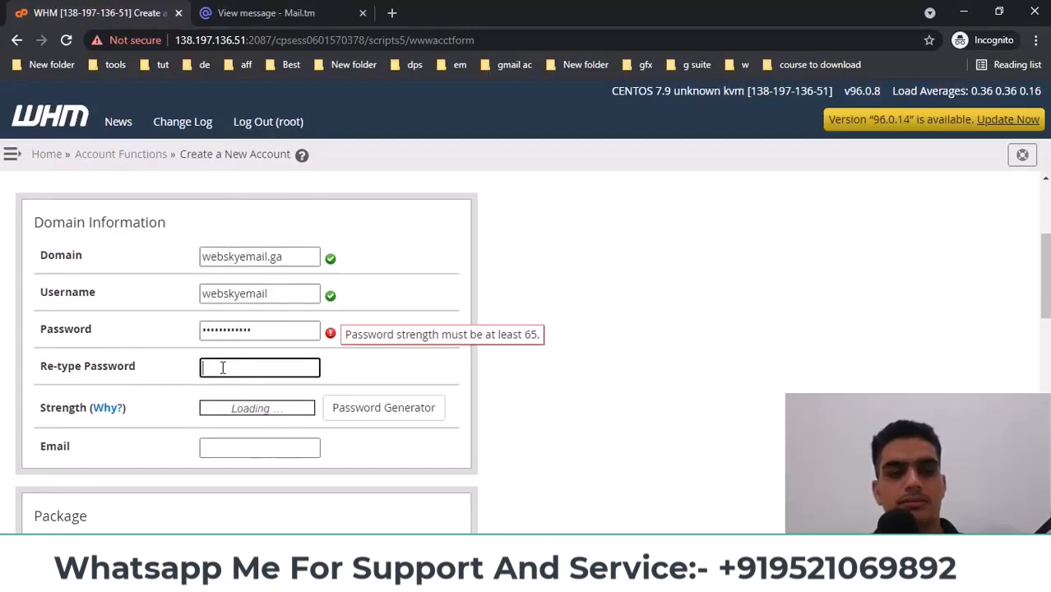
Fill in the saved contact e-mail and choose the default hosting package
scroll(399, 375, "down", 1)
left_click(281, 374)
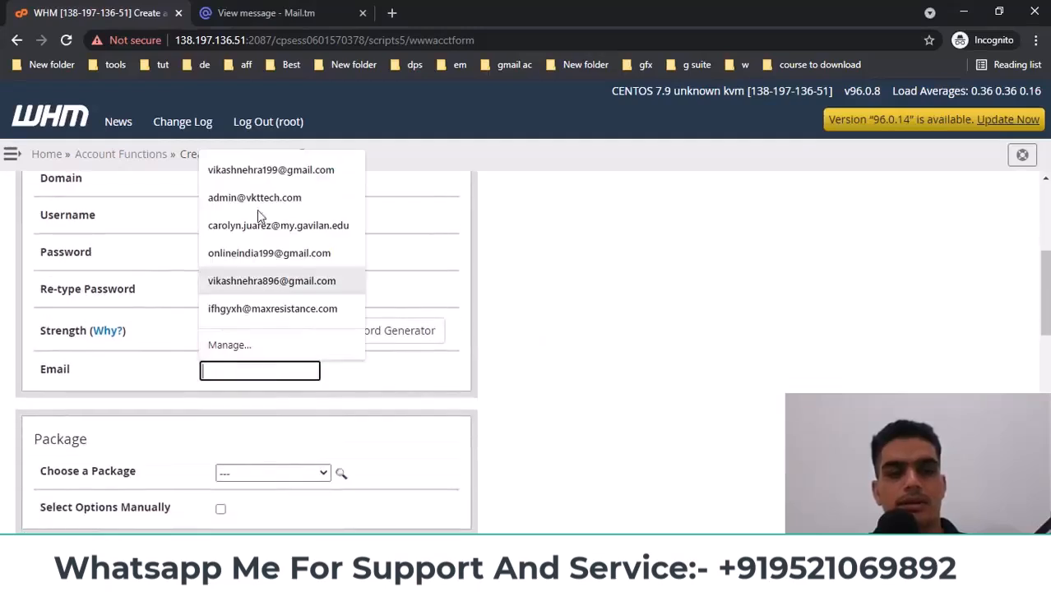
left_click(258, 176)
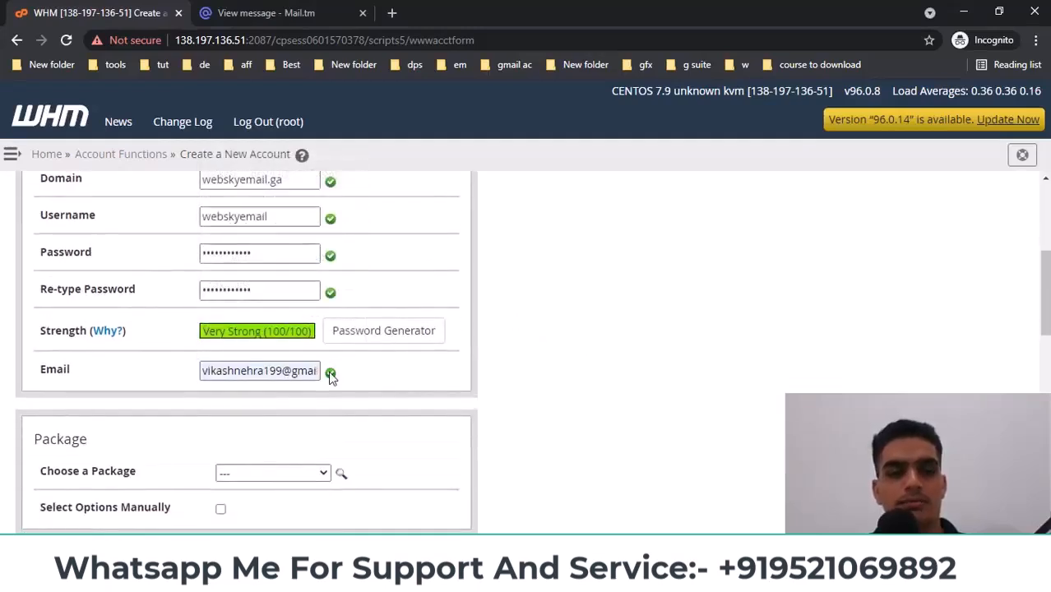
scroll(329, 375, "down", 2)
left_click(301, 323)
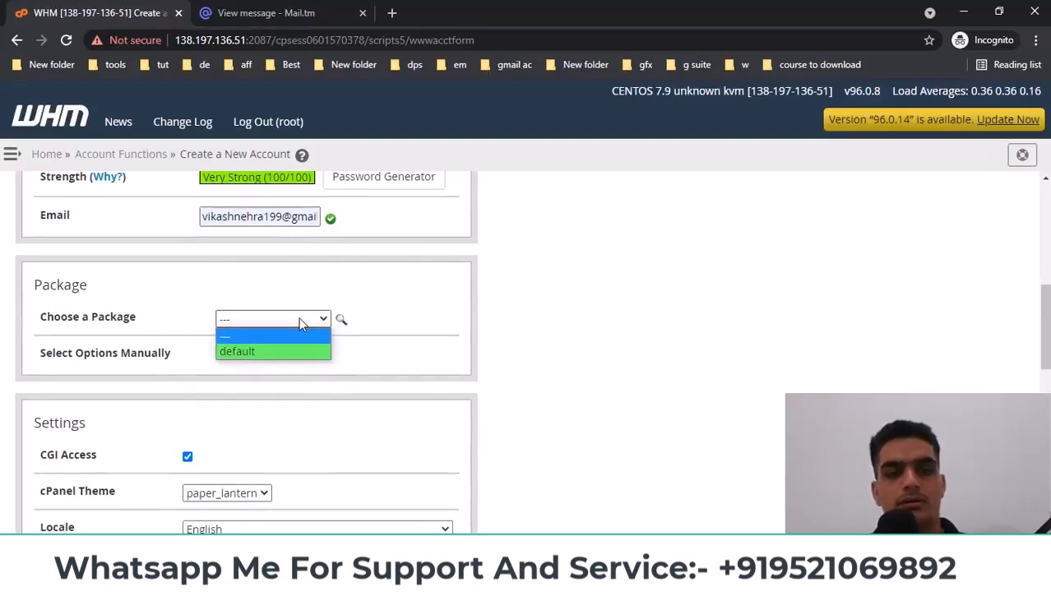
left_click(265, 354)
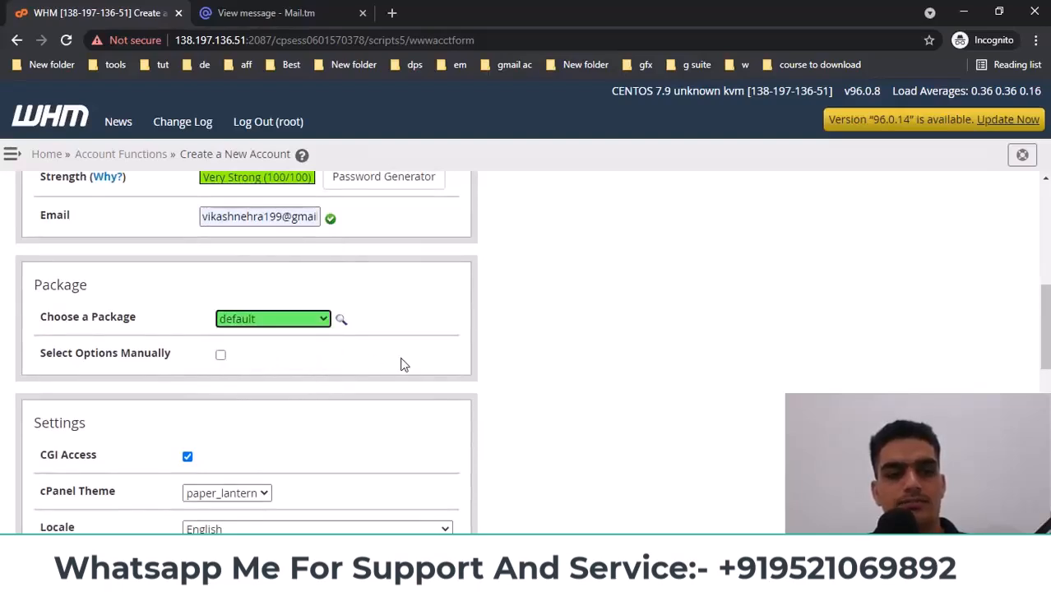
Set mail routing to automatic detection and grant the account reseller rights
scroll(403, 364, "down", 5)
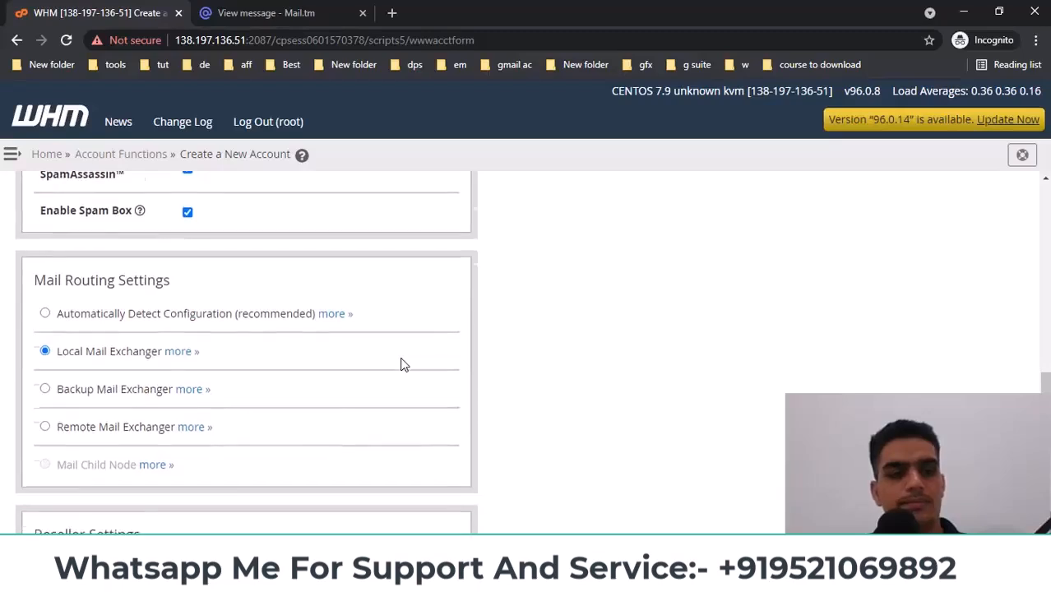
scroll(403, 364, "down", 1)
left_click(45, 256)
scroll(335, 388, "down", 2)
left_click(120, 358)
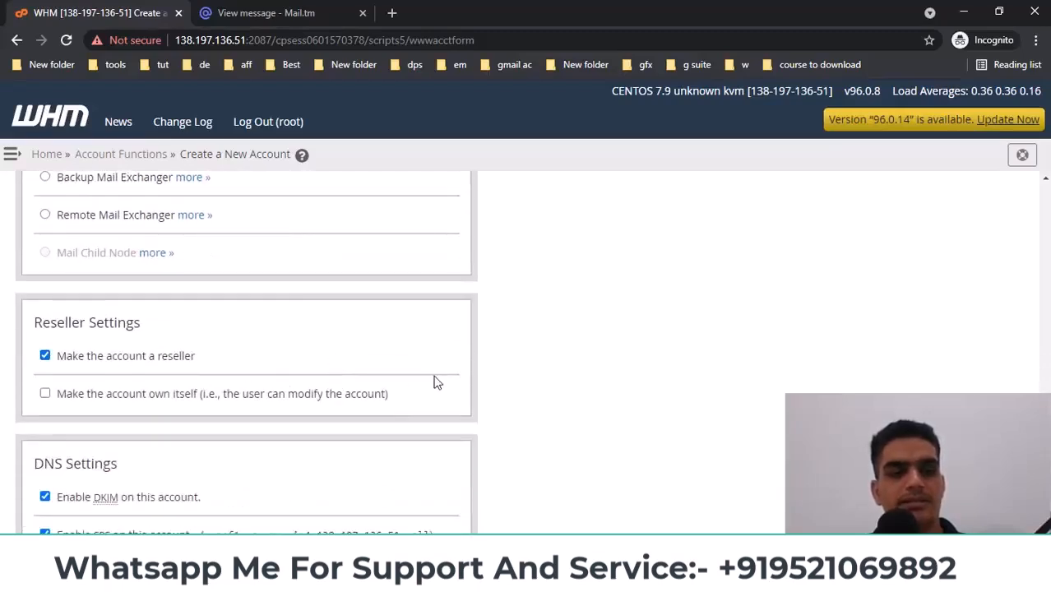
Leave DNS zone overwriting off, check the nameservers, and submit the new account
scroll(443, 386, "down", 2)
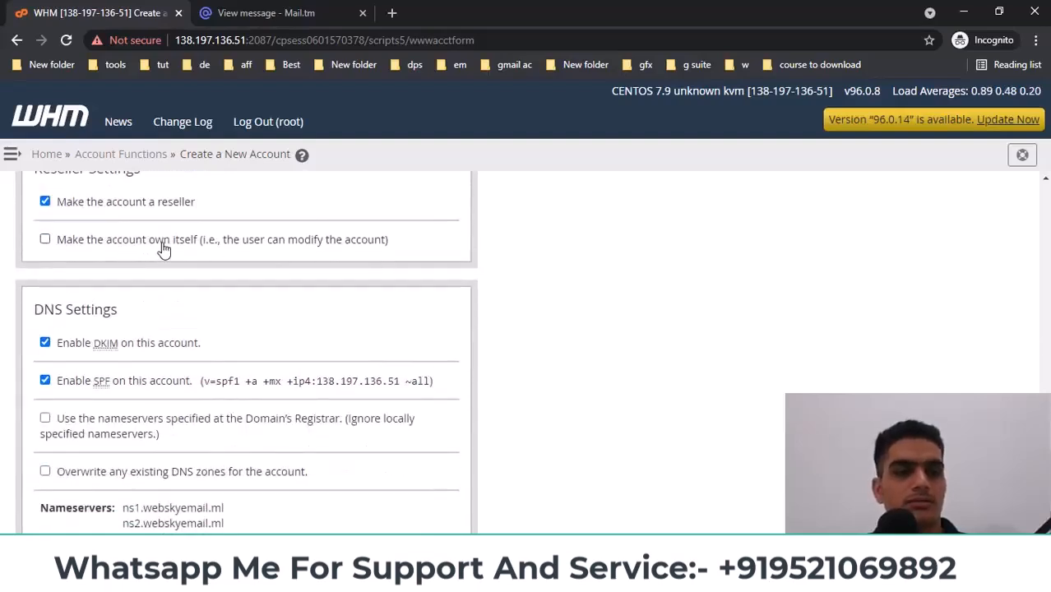
scroll(334, 262, "down", 1)
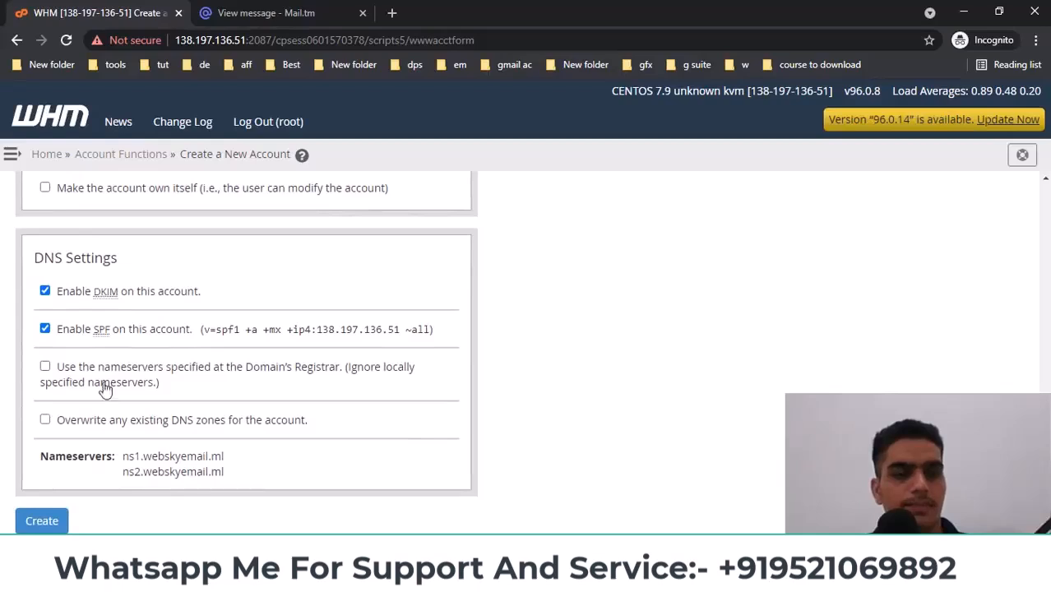
left_click(45, 420)
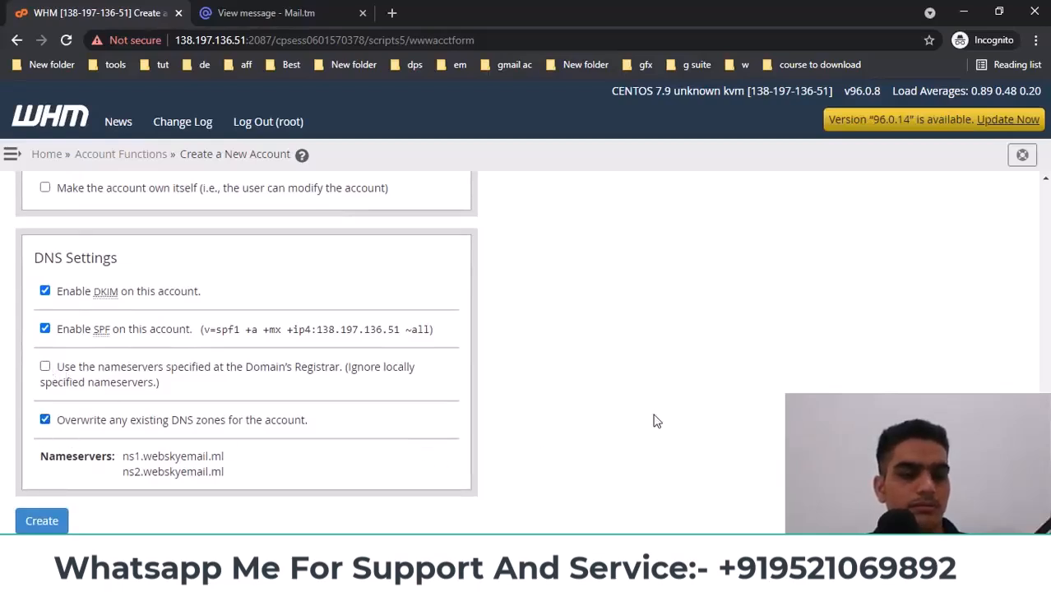
left_click(46, 419)
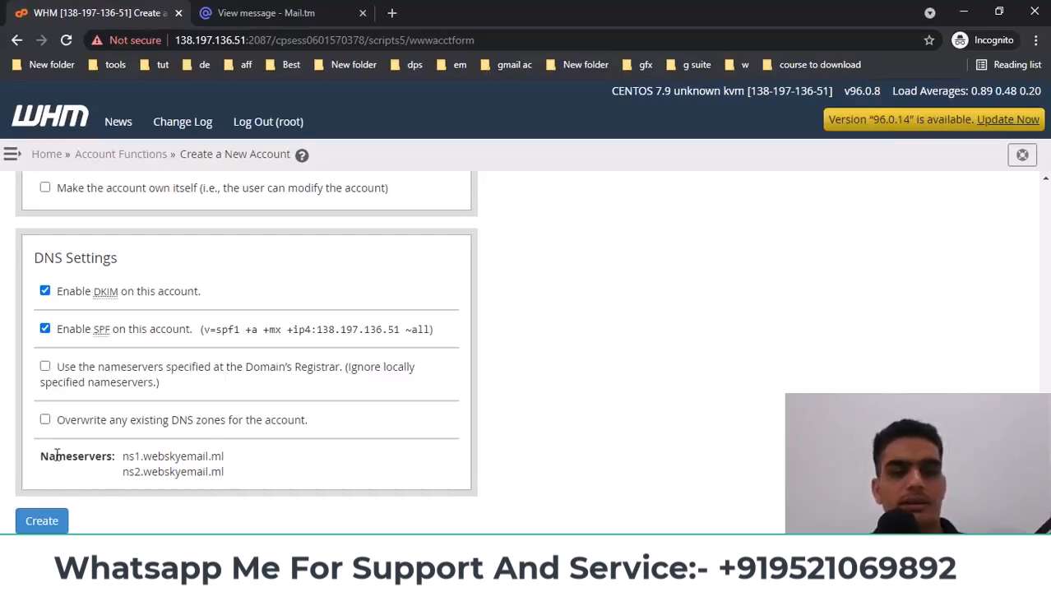
left_click_drag(122, 458, 245, 479)
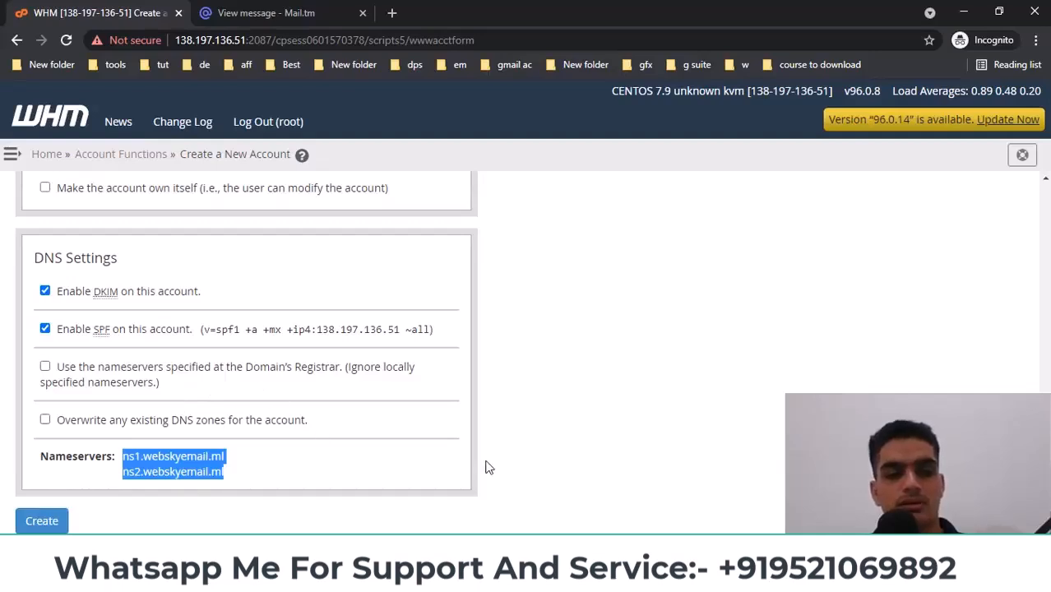
left_click(49, 523)
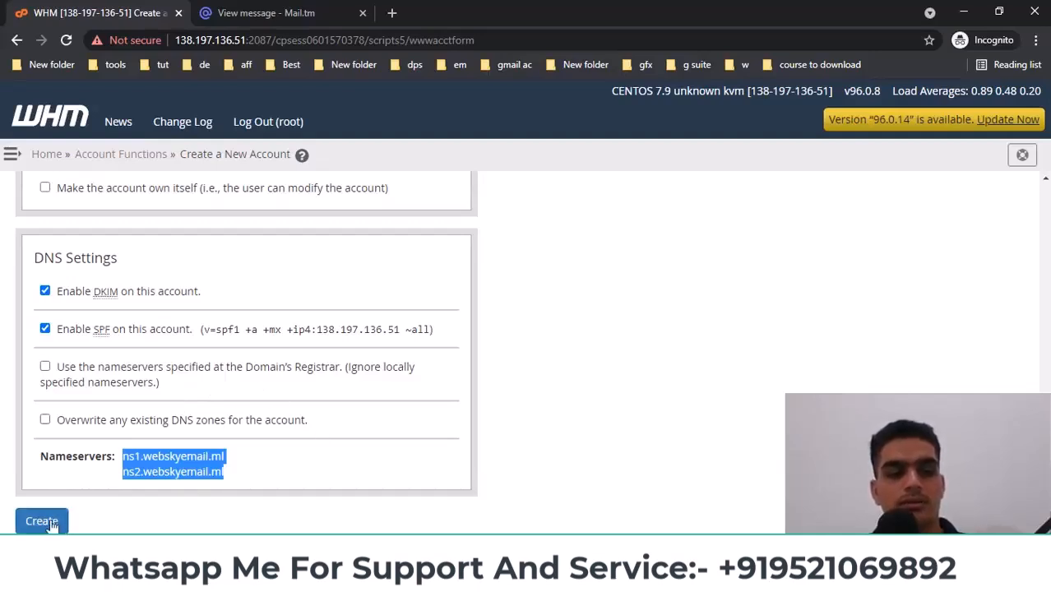
left_click(49, 523)
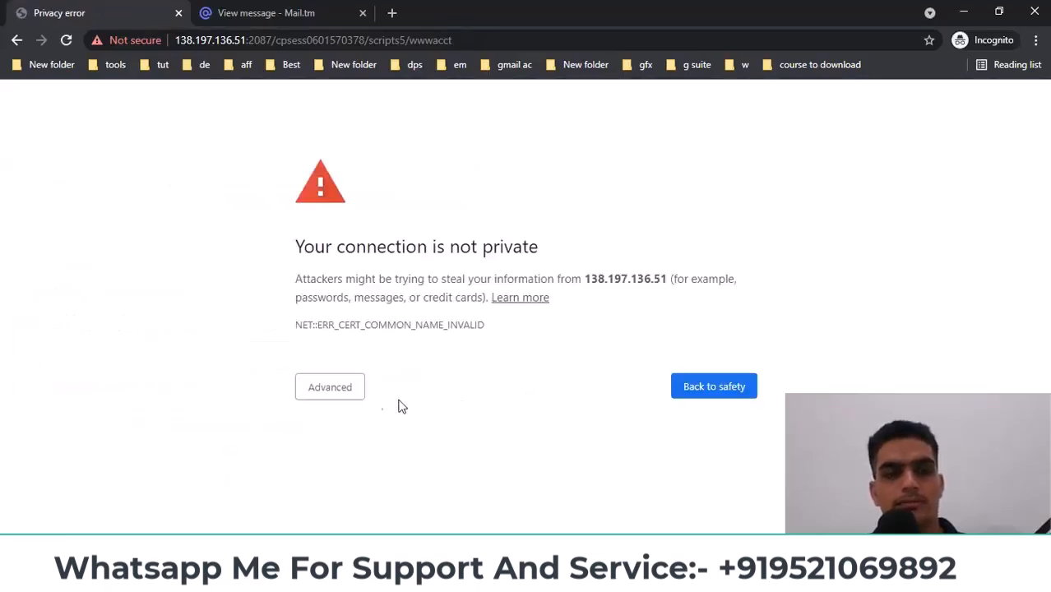
Proceed past the certificate warning, resend the form, and review the webskyemail.ga creation log
left_click(321, 388)
left_click(410, 505)
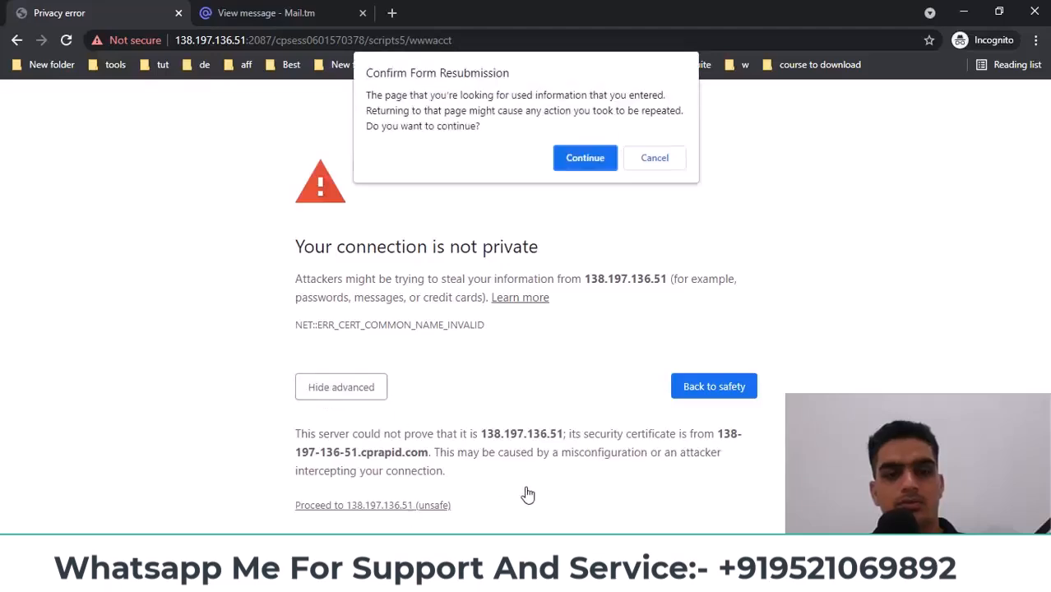
left_click(586, 157)
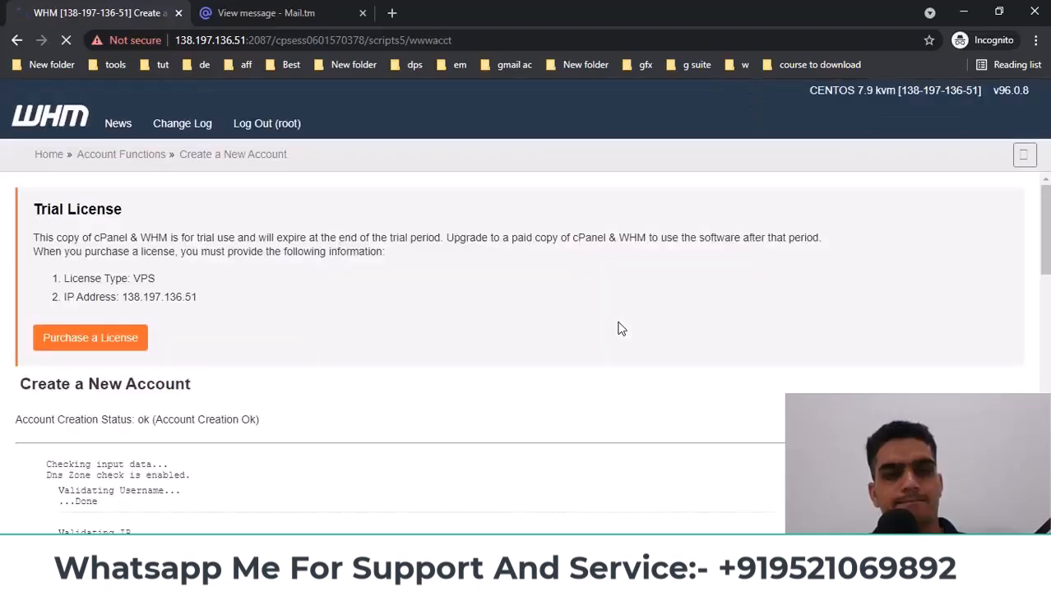
scroll(596, 337, "down", 4)
scroll(573, 345, "down", 15)
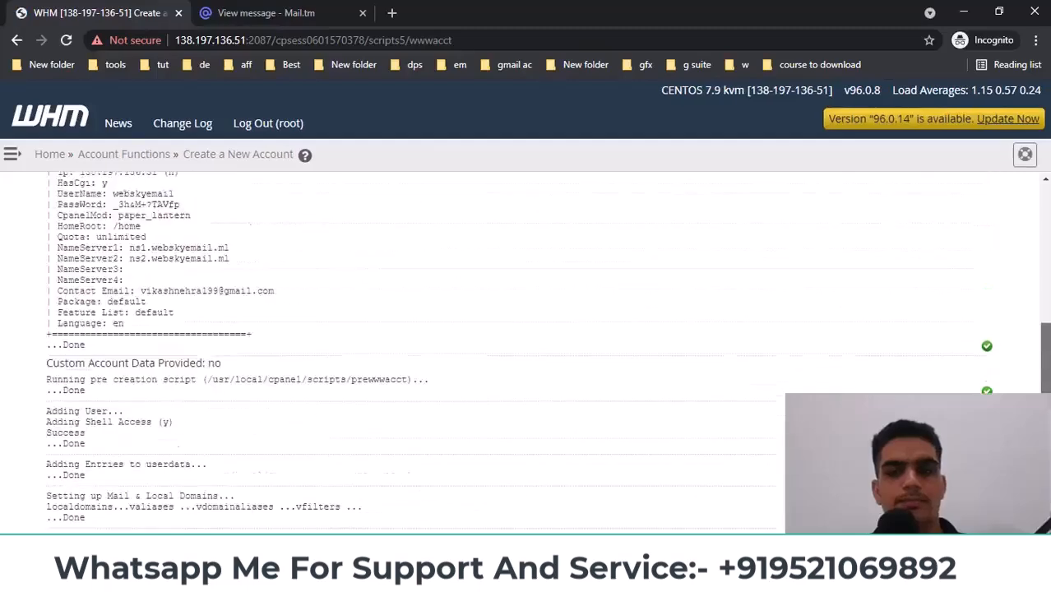
scroll(412, 335, "down", 1)
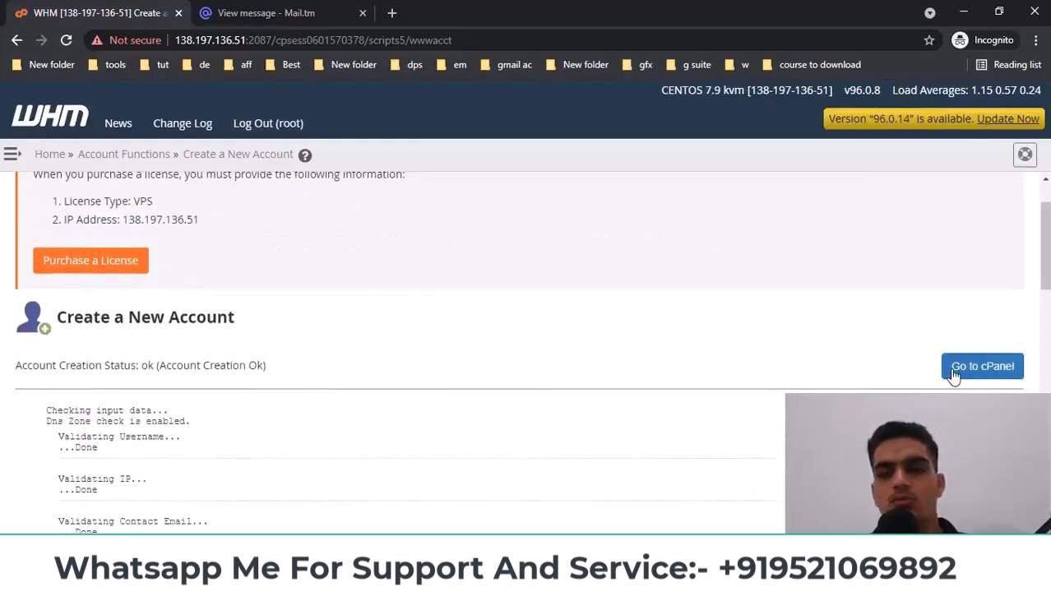
Open the webskyemail account's cPanel in a new tab and switch to it
left_click(994, 375)
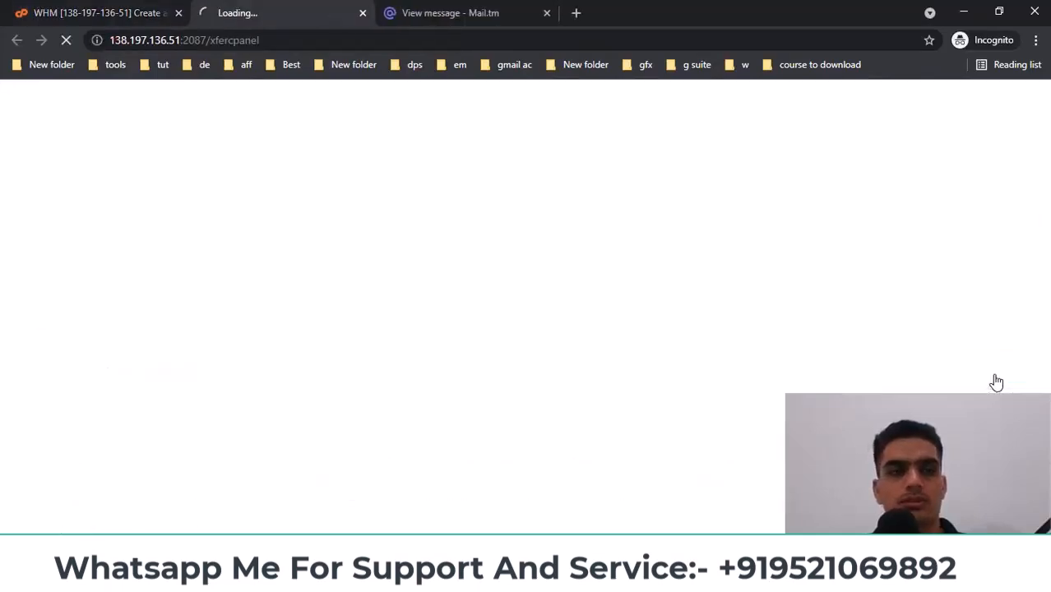
left_click(93, 9)
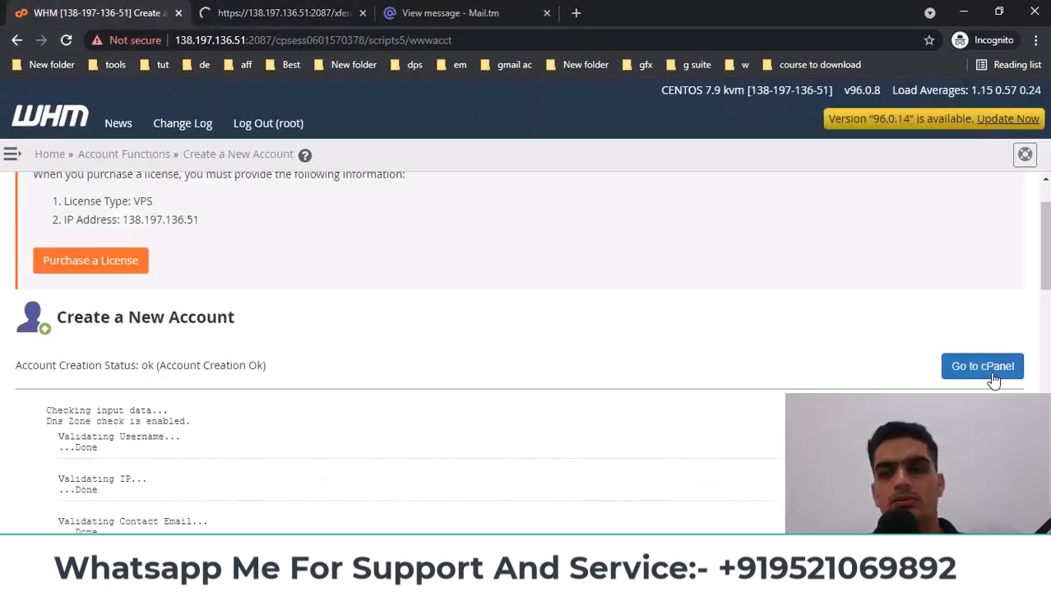
left_click(286, 13)
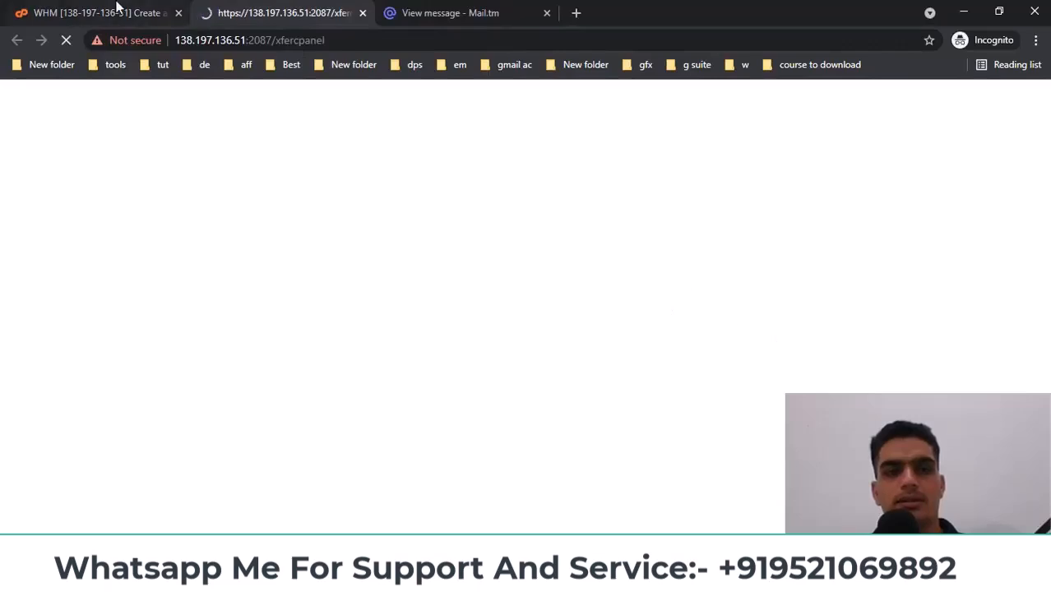
left_click(115, 11)
left_click(320, 7)
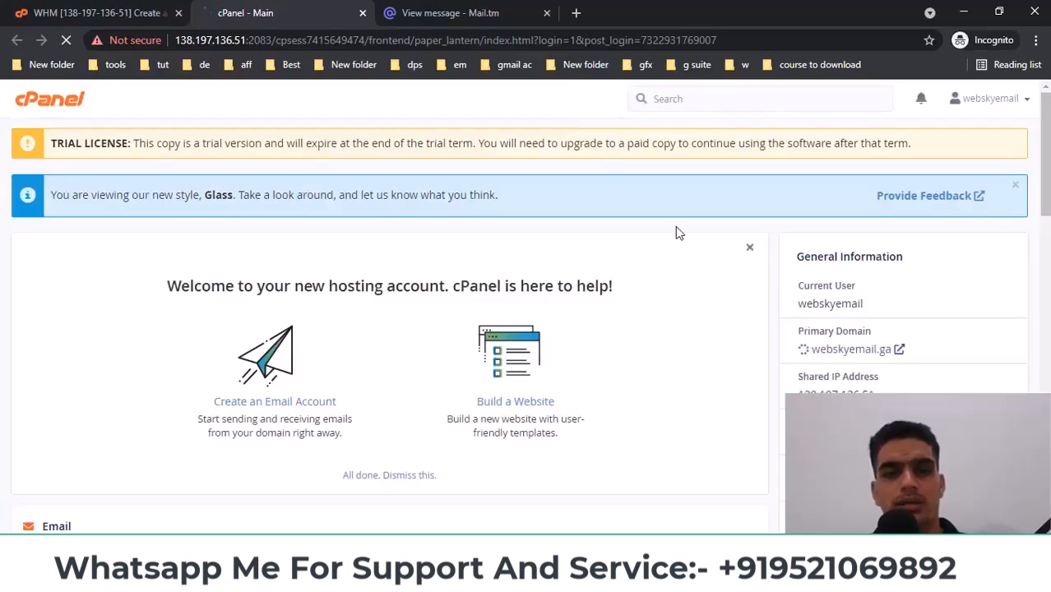
Load the droplet IP 138.197.136.51 on port 2083, copied from DigitalOcean
left_click(329, 492)
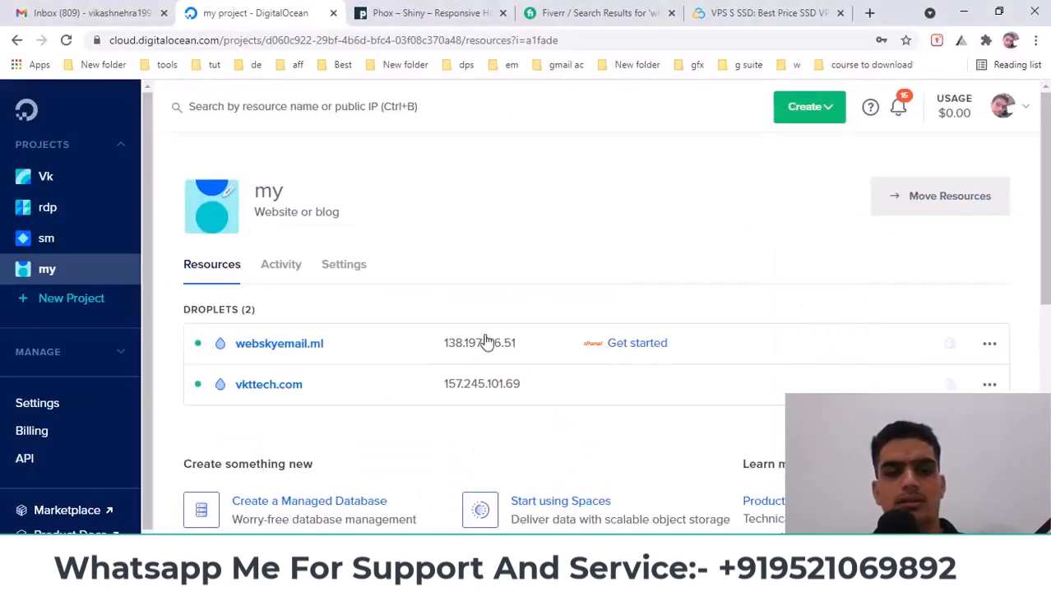
left_click(527, 346)
left_click(520, 488)
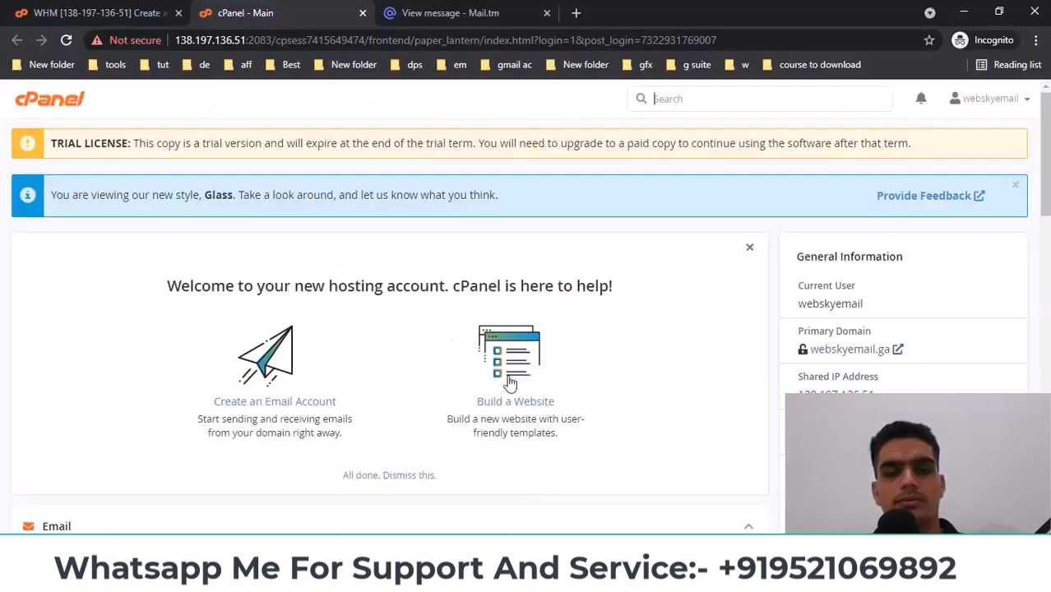
left_click(460, 41)
key("ctrl+v")
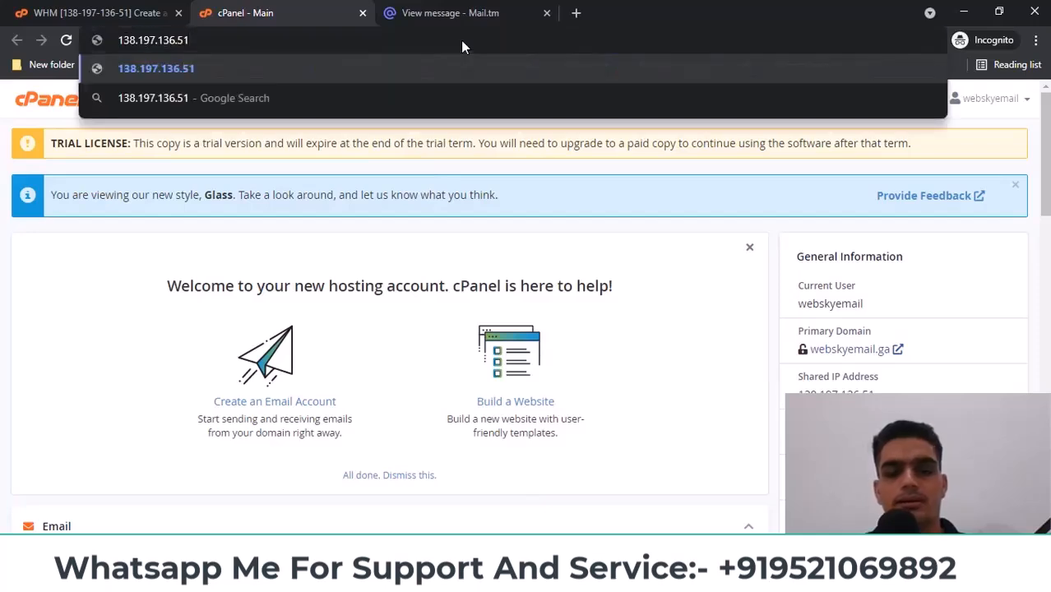
type(":")
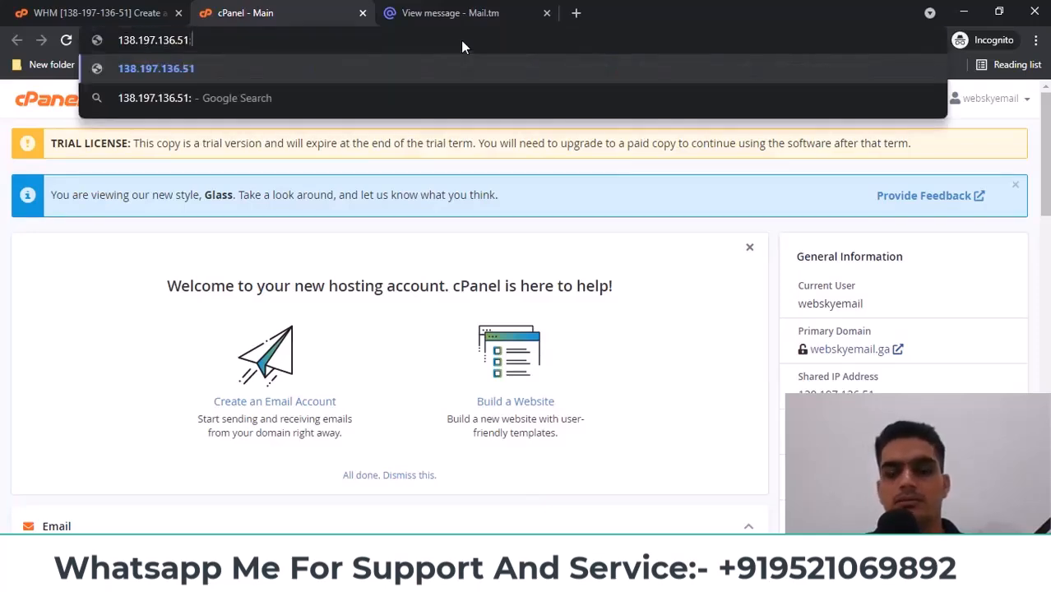
type("2")
key("BackSpace")
type("2")
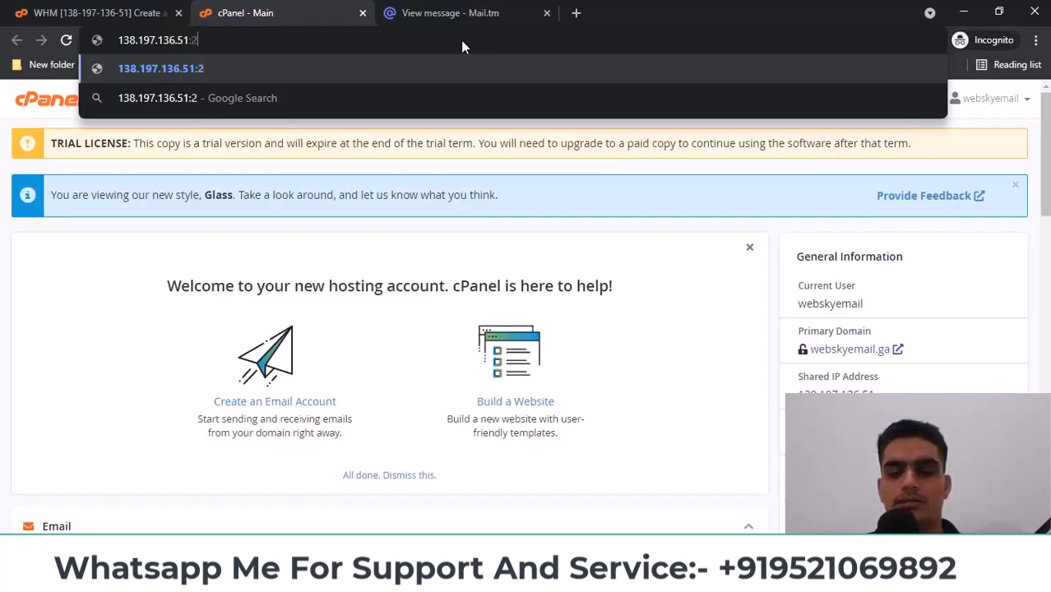
type("083")
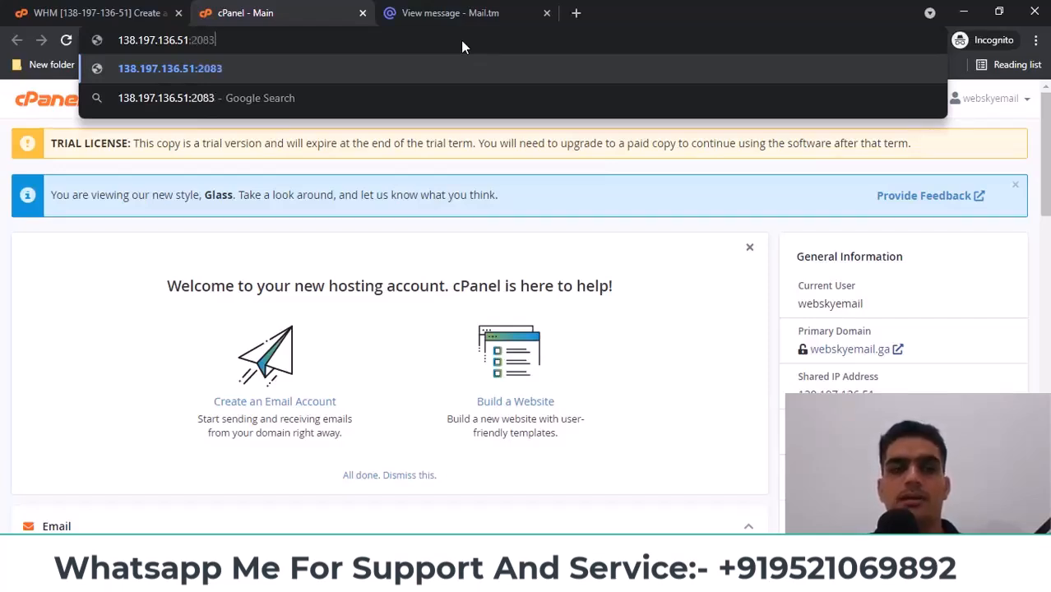
key("Return")
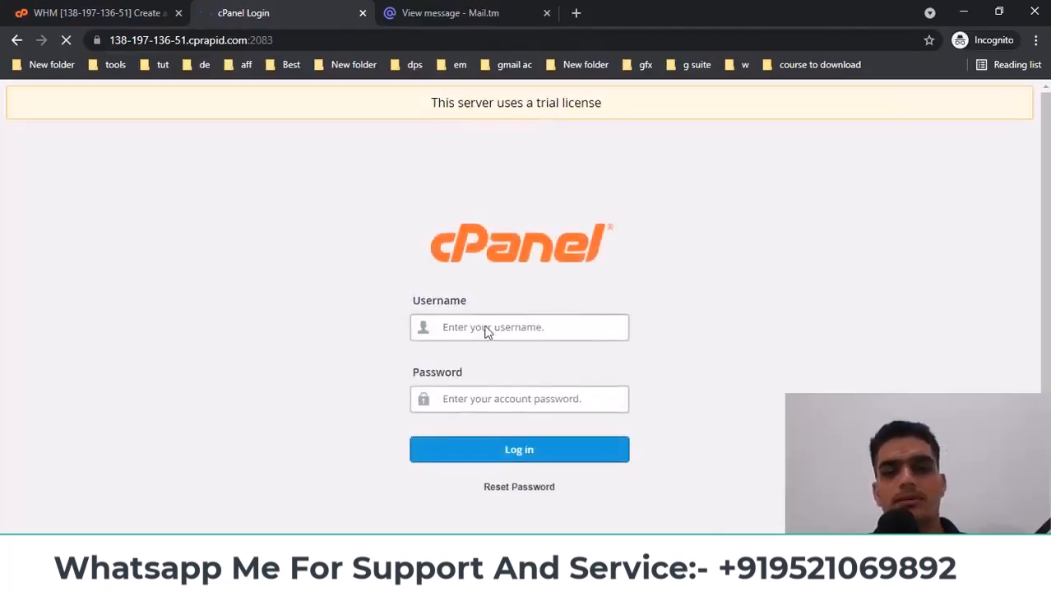
Copy the account username from the Freenom domain heading
type("roo")
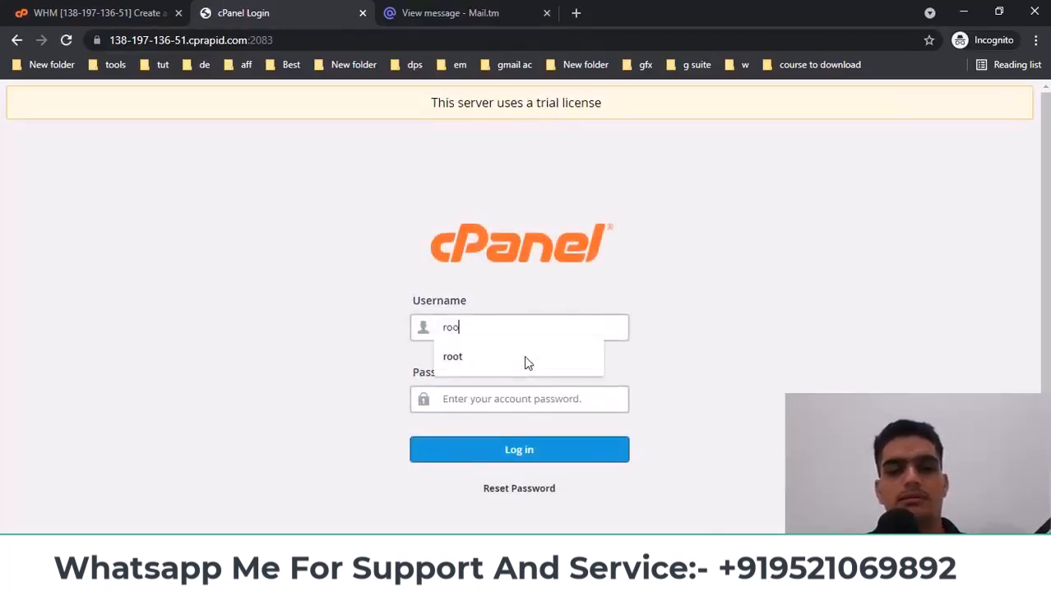
key("BackSpace")
key("BackSpace")
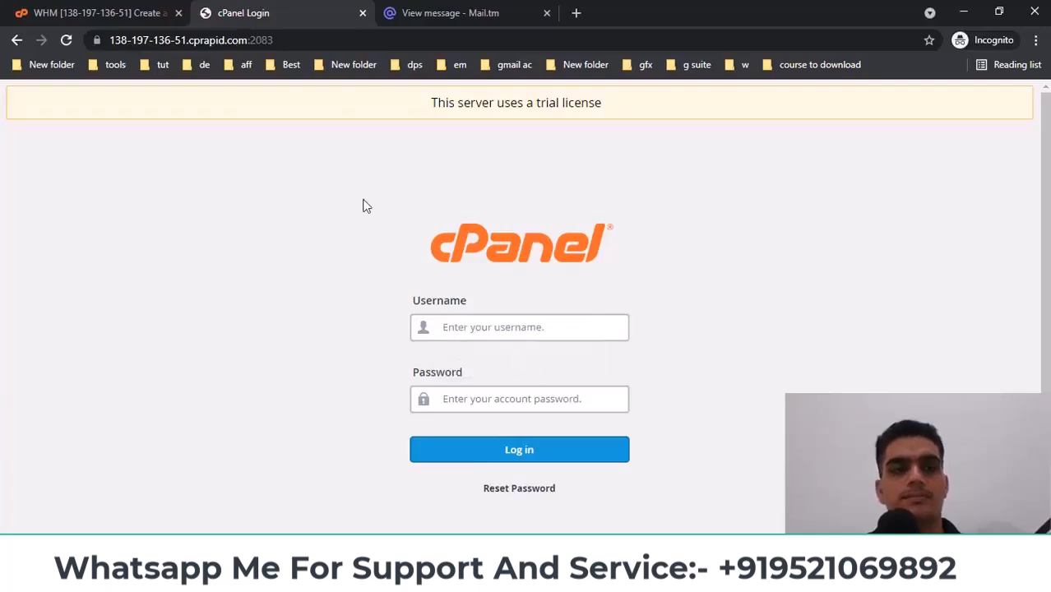
left_click(58, 10)
scroll(140, 358, "down", 1)
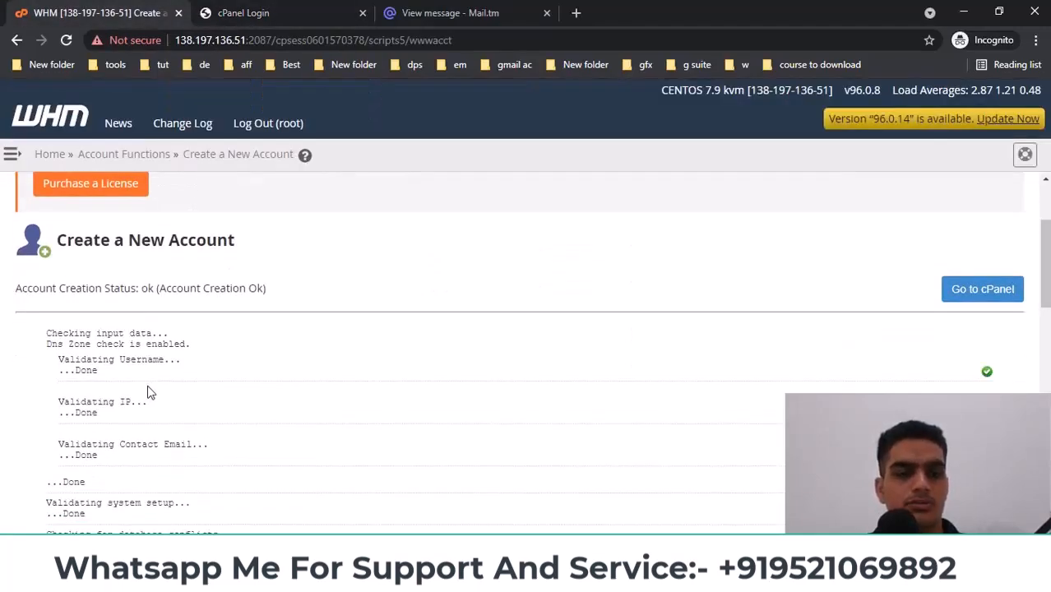
scroll(151, 392, "down", 1)
left_click(436, 577)
left_click(500, 520)
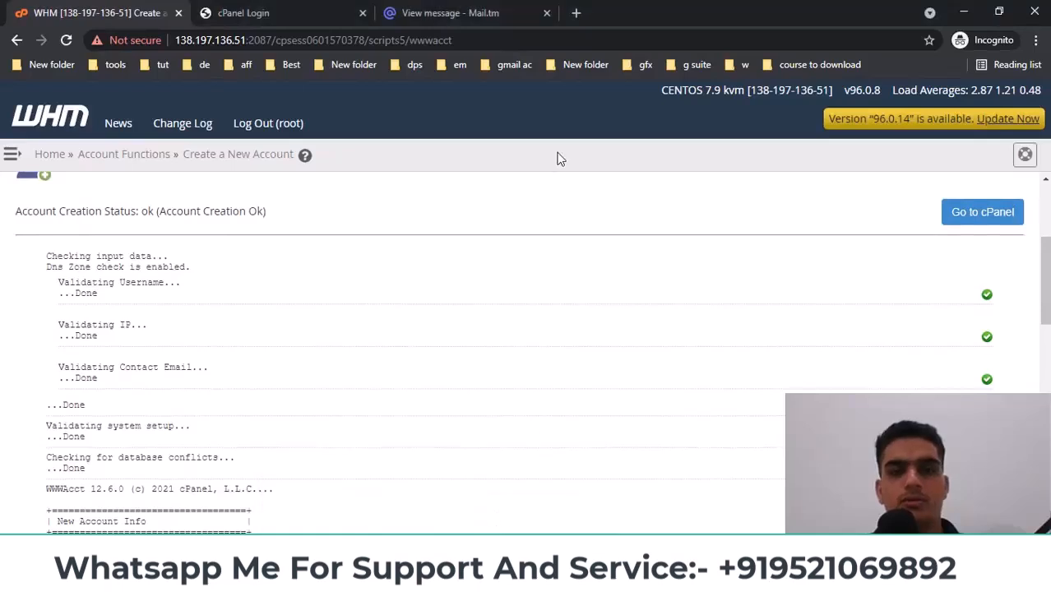
left_click(462, 575)
left_click(485, 178)
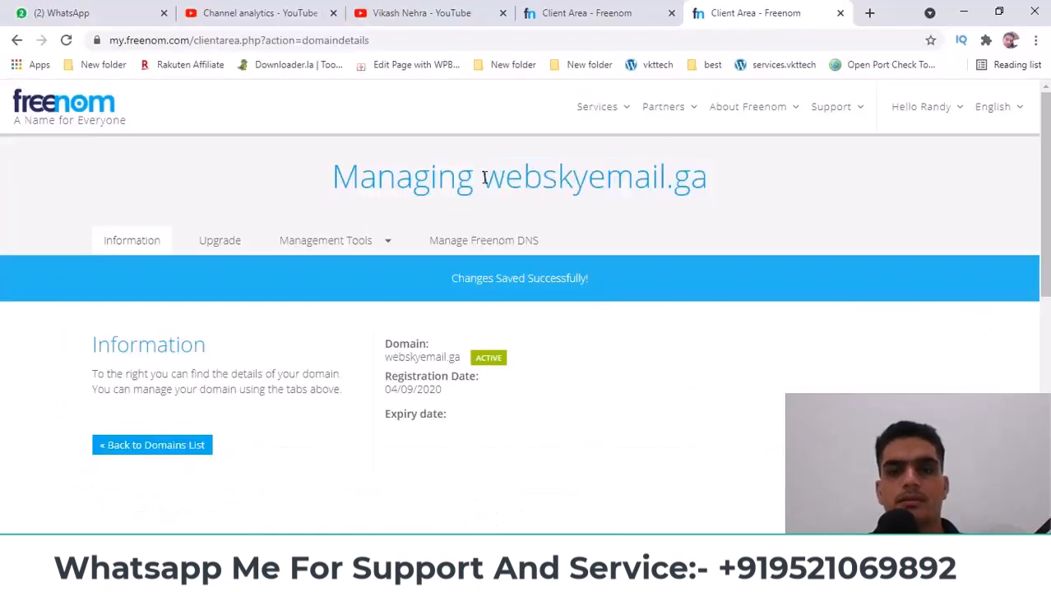
left_click_drag(486, 177, 665, 178)
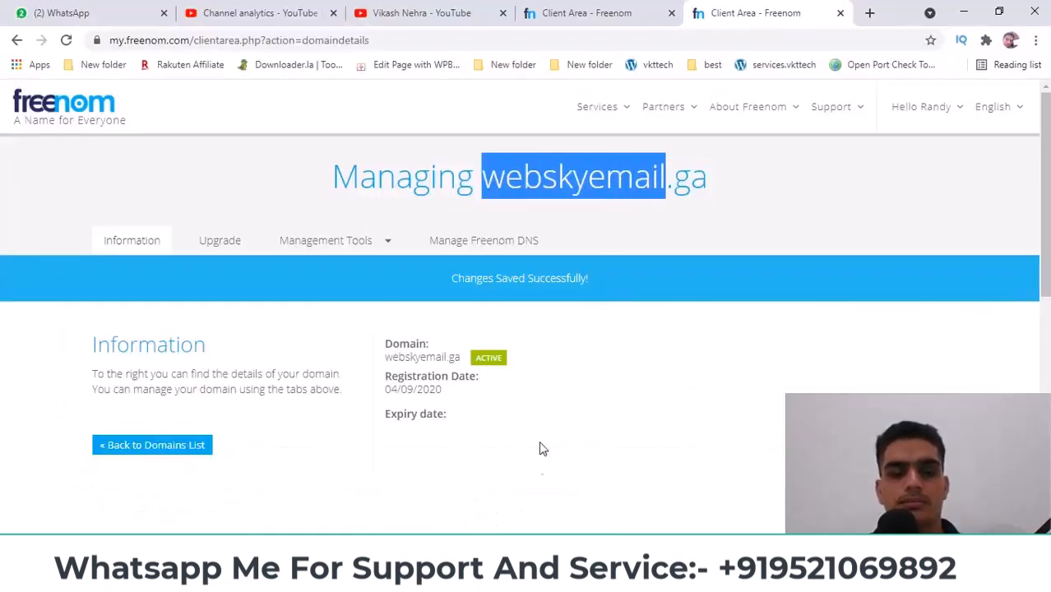
left_click(436, 577)
left_click(511, 510)
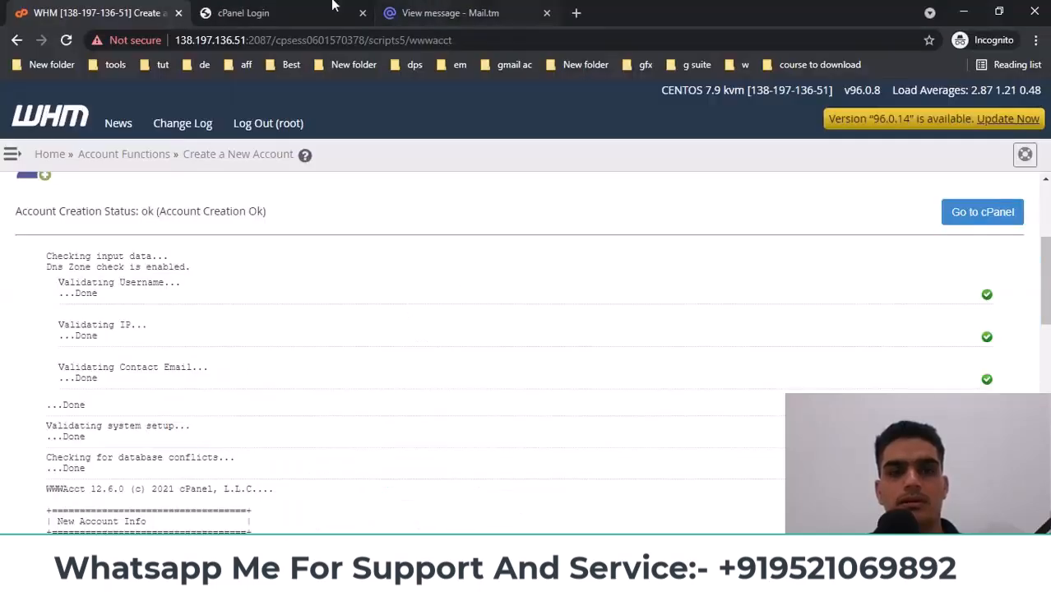
Log in to cPanel with the copied username and the saved Notepad password
left_click(272, 15)
key("ctrl+v")
key("alt+Tab")
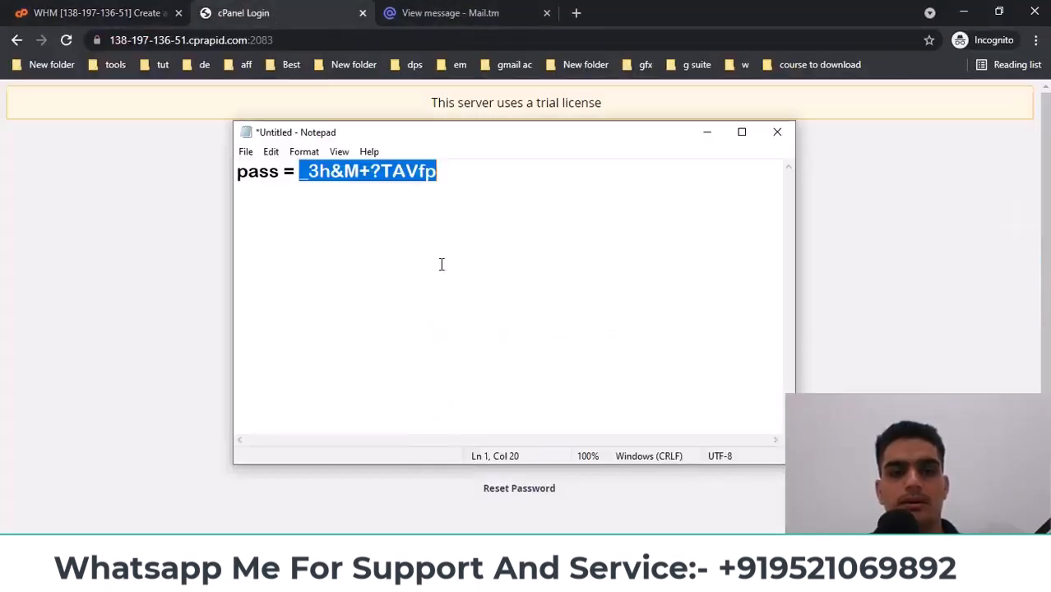
key("alt+Tab")
left_click(516, 397)
key("ctrl+v")
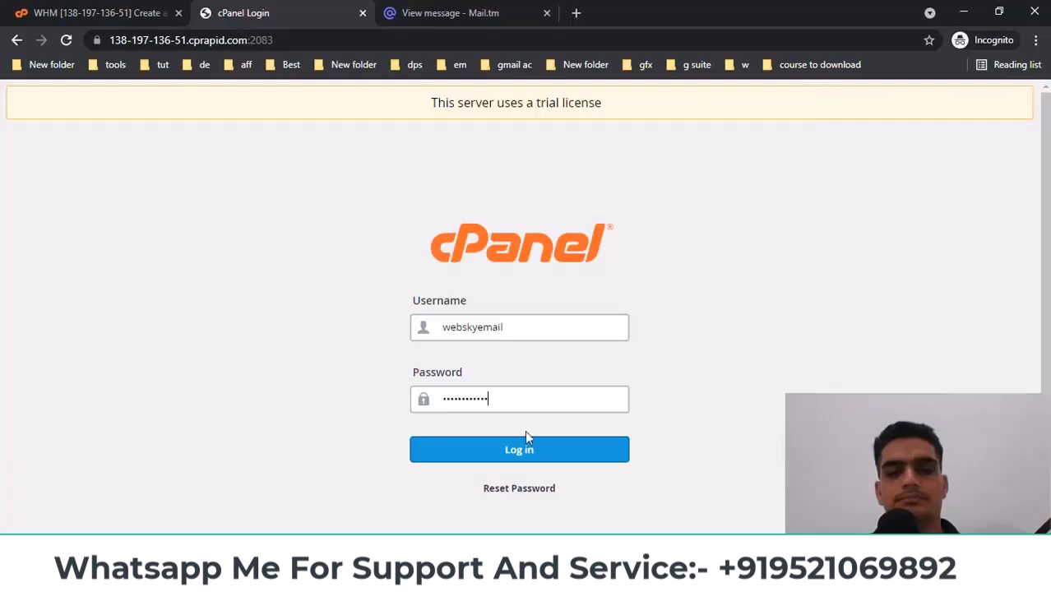
left_click(529, 444)
Scroll through the webskyemail cPanel dashboard, then return to the WHM results
left_click(91, 13)
left_click(245, 9)
left_click(79, 7)
left_click(320, 11)
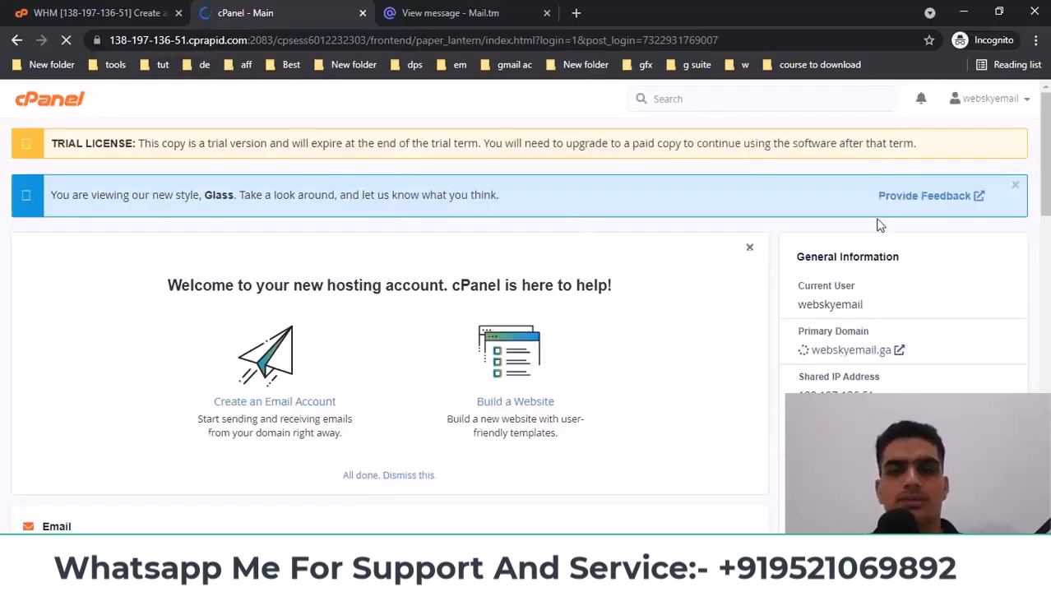
scroll(389, 329, "down", 10)
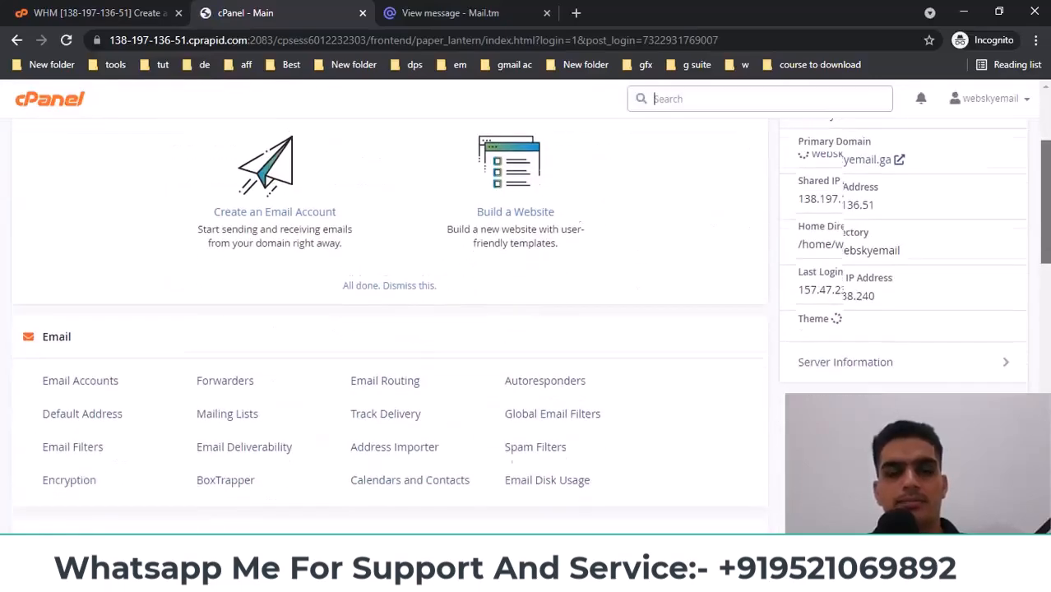
scroll(389, 329, "down", 3)
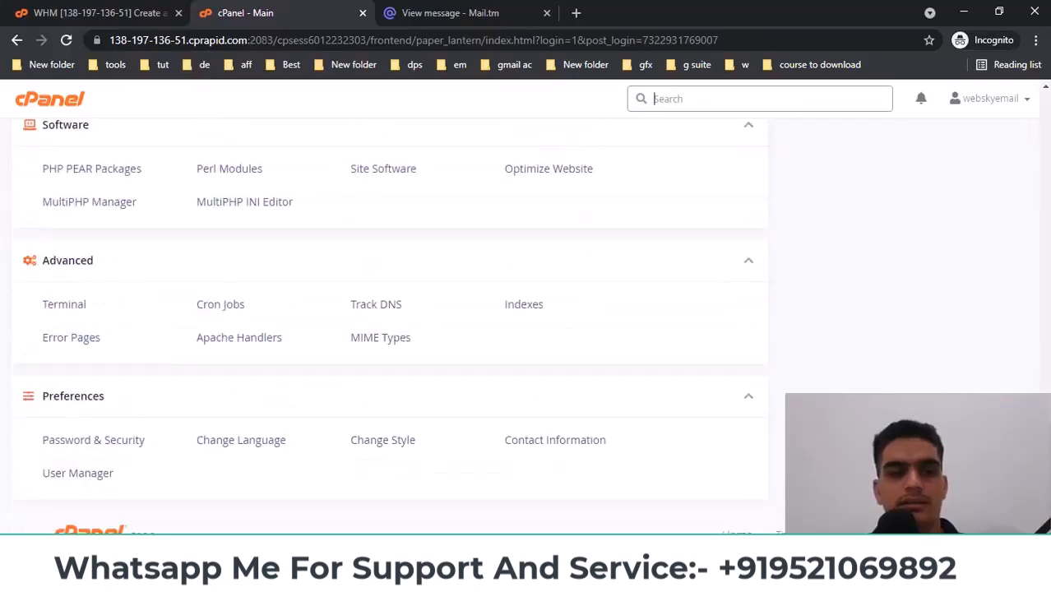
scroll(389, 329, "up", 13)
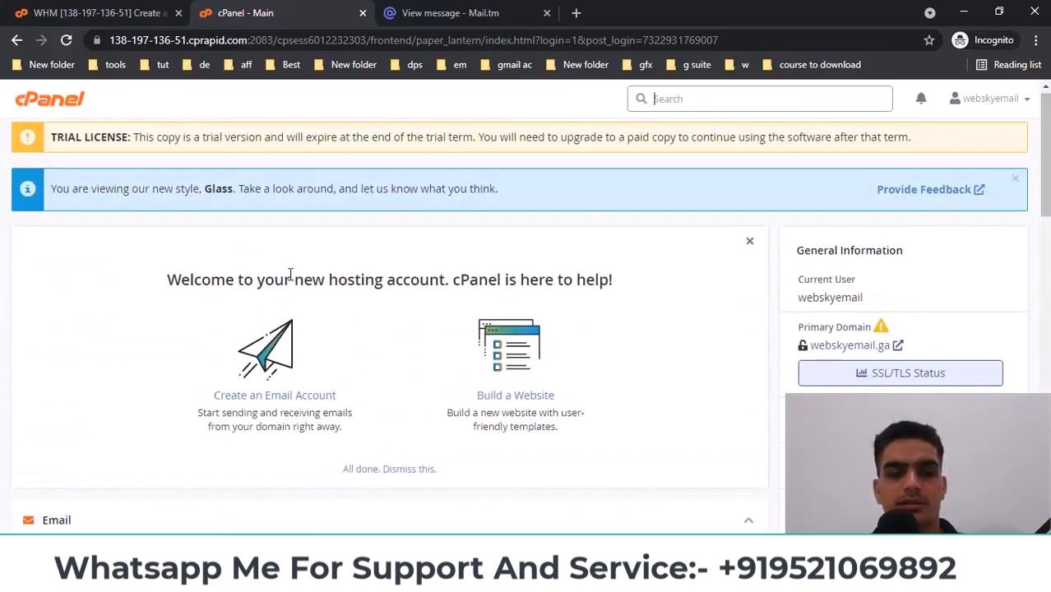
scroll(289, 274, "down", 6)
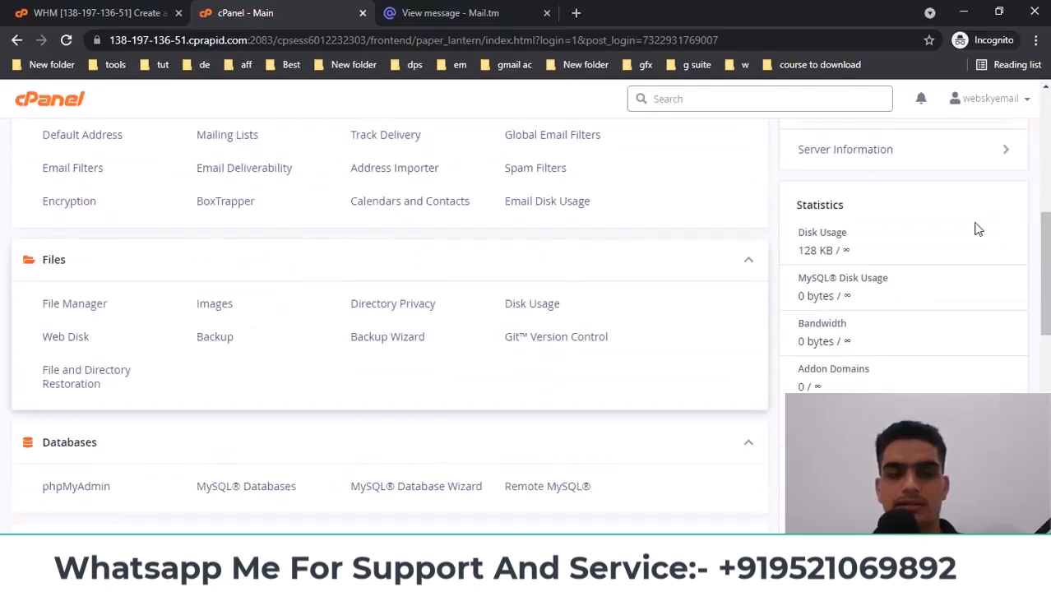
left_click_drag(1045, 282, 1045, 162)
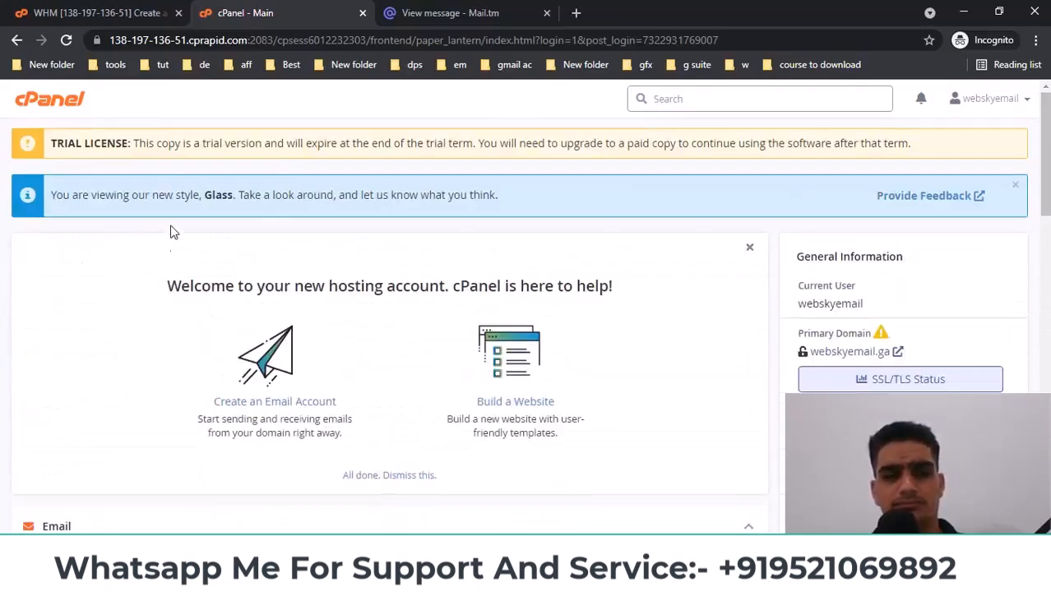
left_click(45, 12)
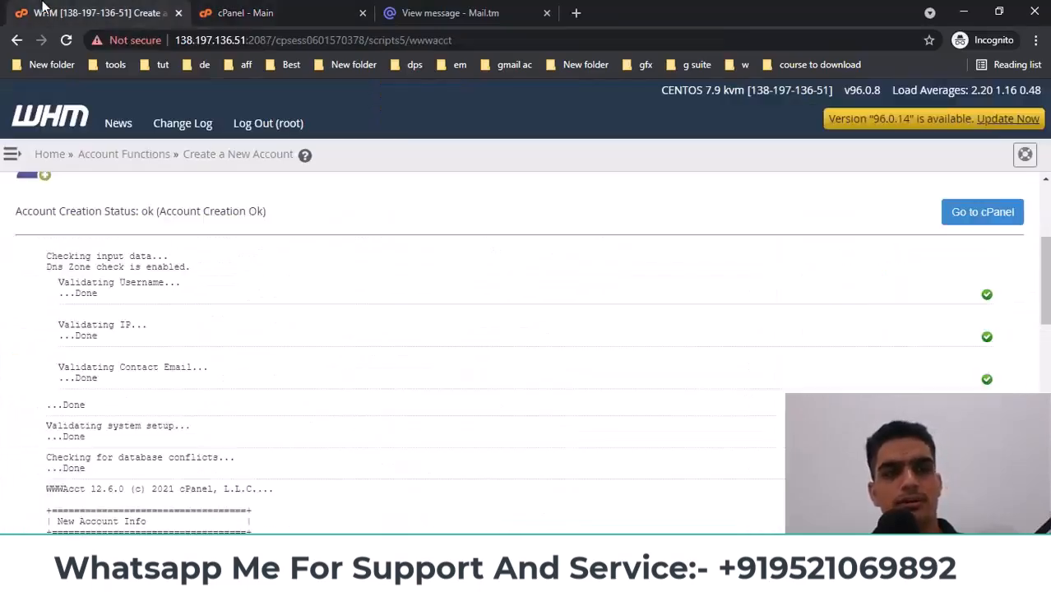
From WHM Home, filter the menu for 'cpa' and open cPanel > Customization
left_click(47, 154)
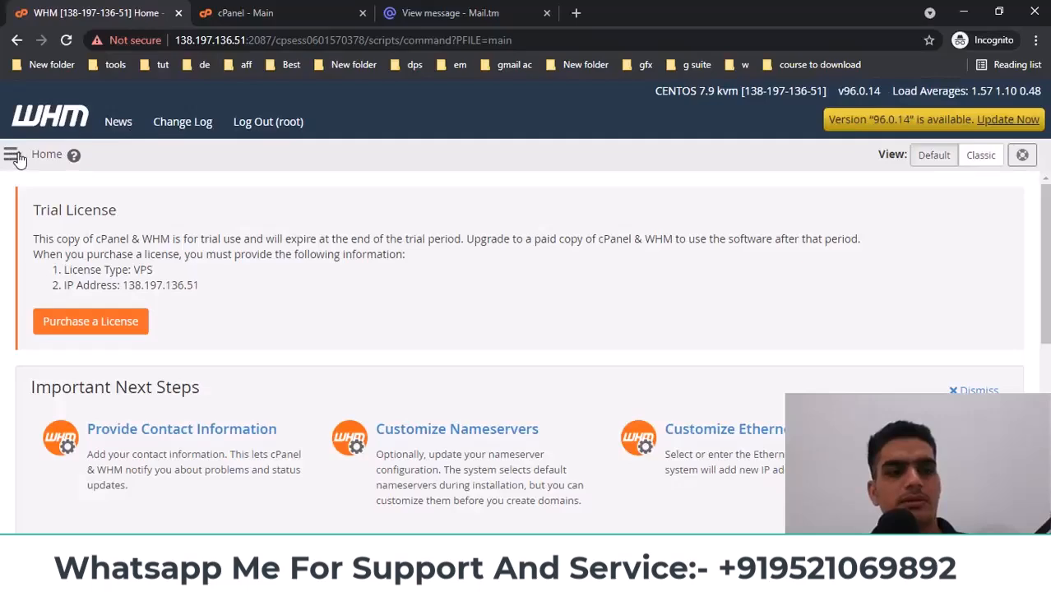
left_click(17, 157)
type("c")
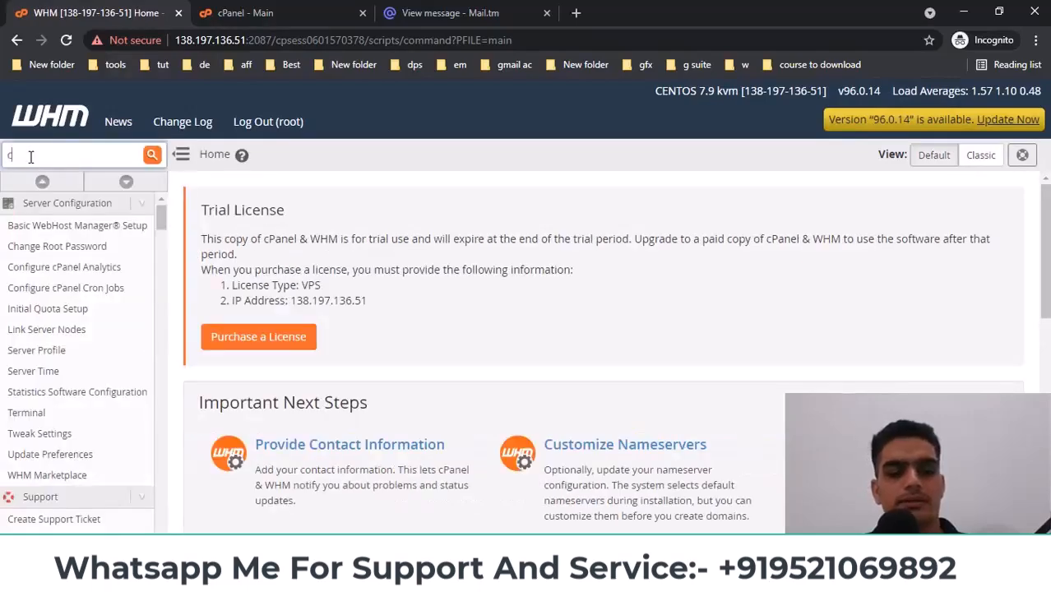
type("pa")
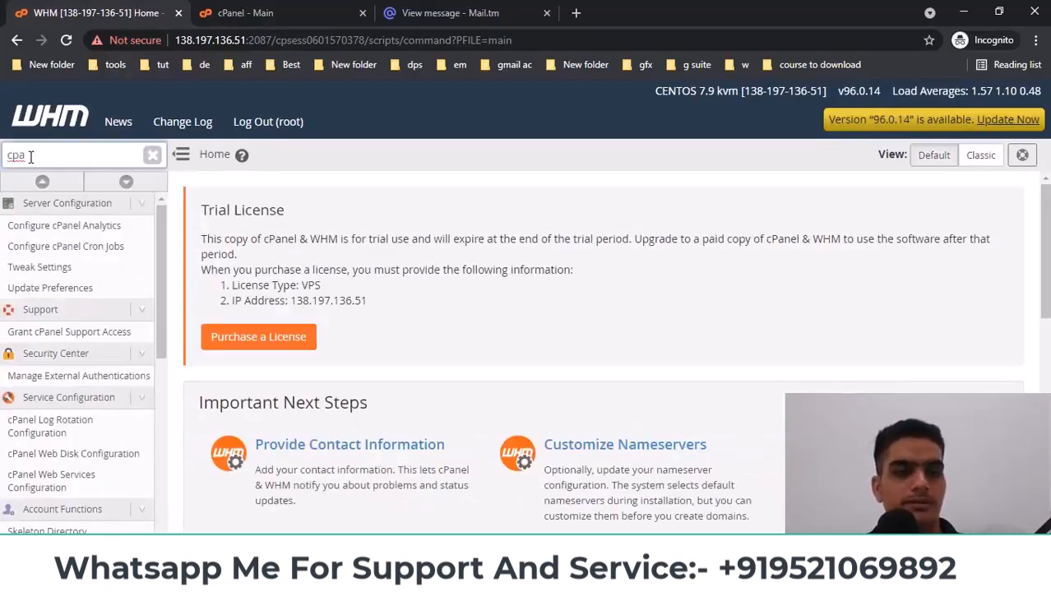
scroll(80, 350, "down", 3)
scroll(78, 347, "down", 3)
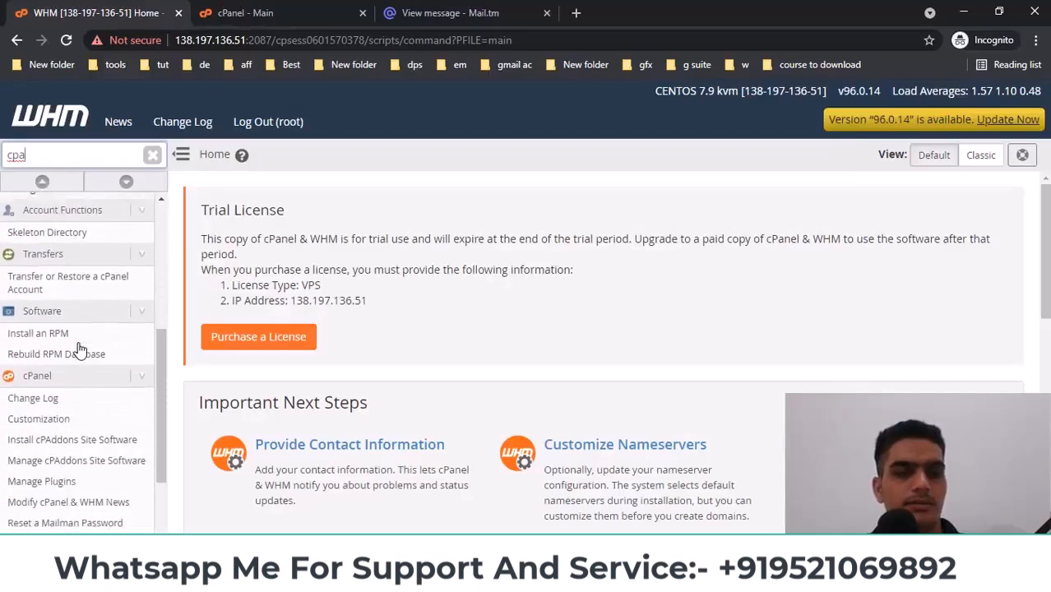
left_click(35, 265)
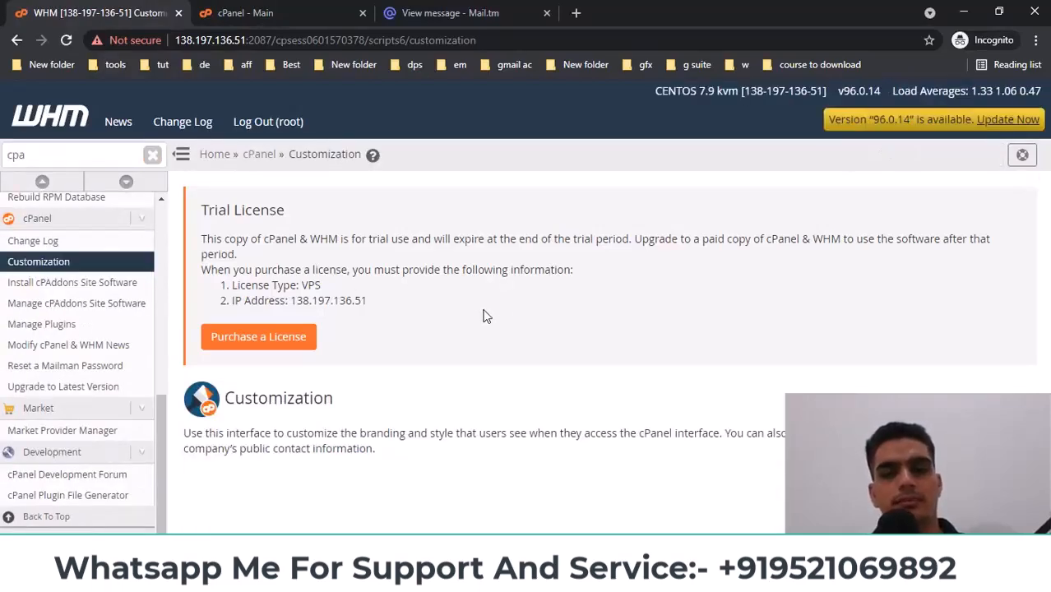
On the Customize Style tab, choose Set as Default under the Basic style
scroll(483, 317, "down", 3)
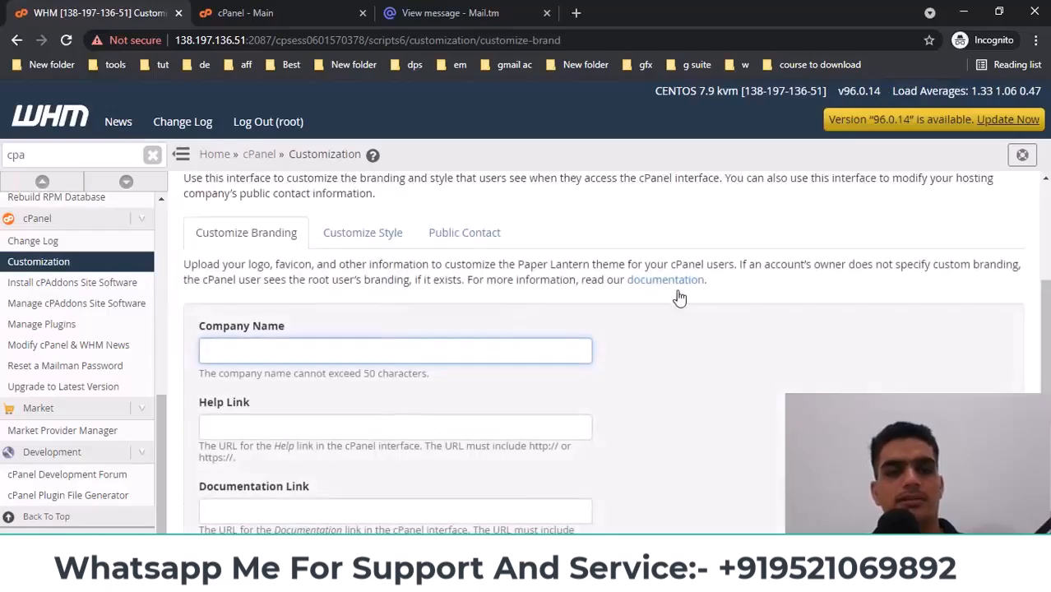
left_click(346, 239)
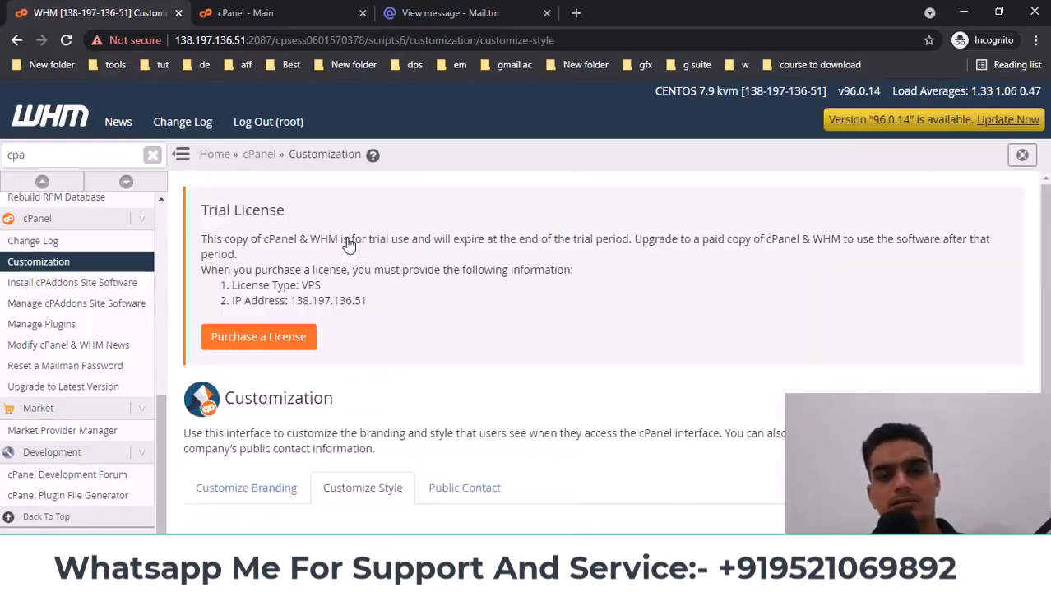
scroll(370, 324, "down", 2)
scroll(372, 325, "down", 5)
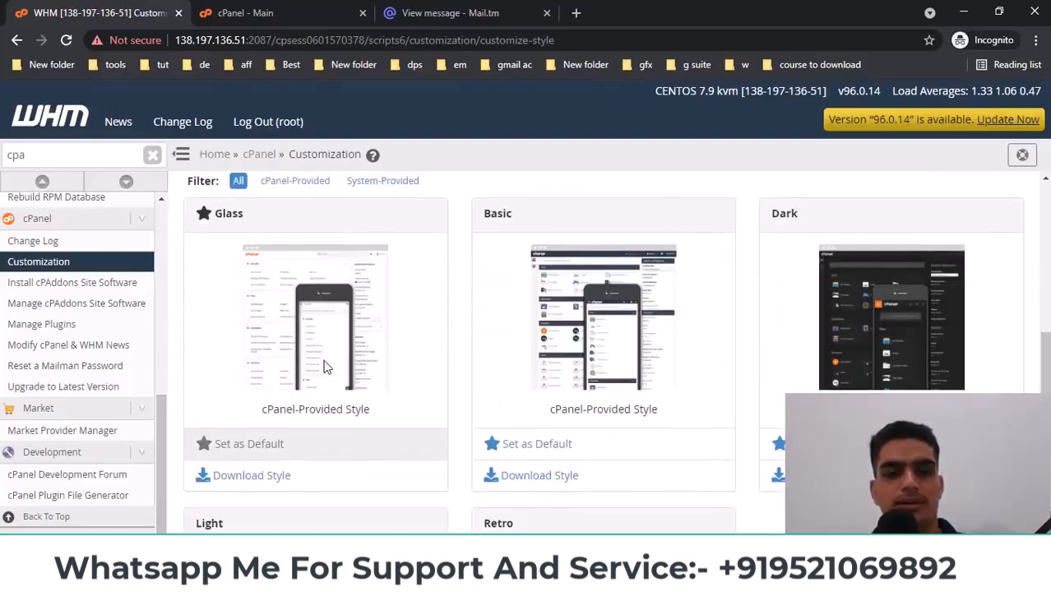
scroll(291, 351, "down", 1)
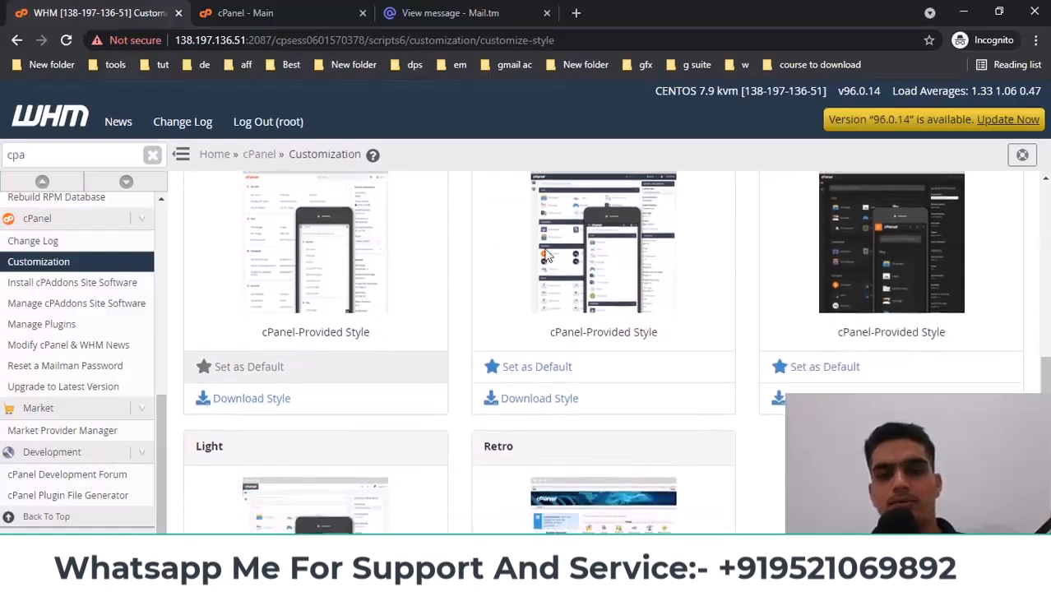
scroll(611, 304, "down", 1)
scroll(612, 305, "up", 1)
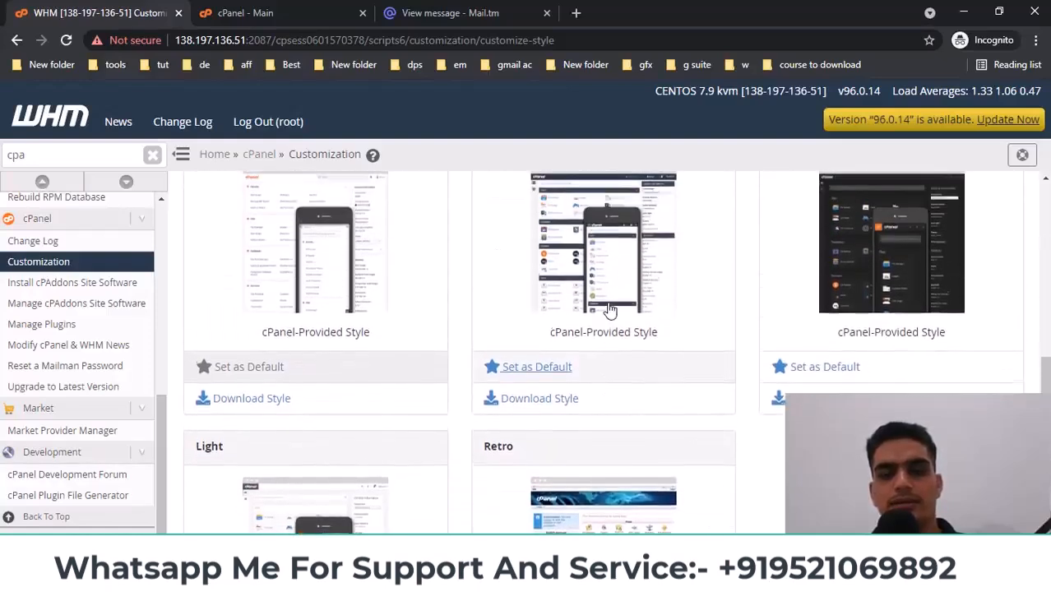
left_click(558, 366)
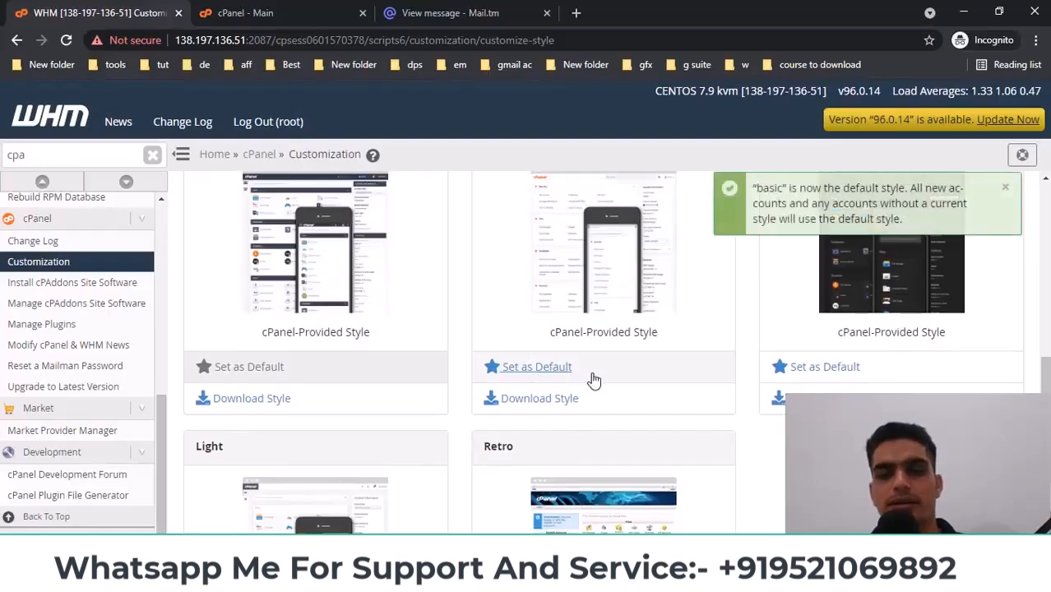
Reload the cPanel dashboard to show the new Basic style
left_click(263, 11)
right_click(350, 287)
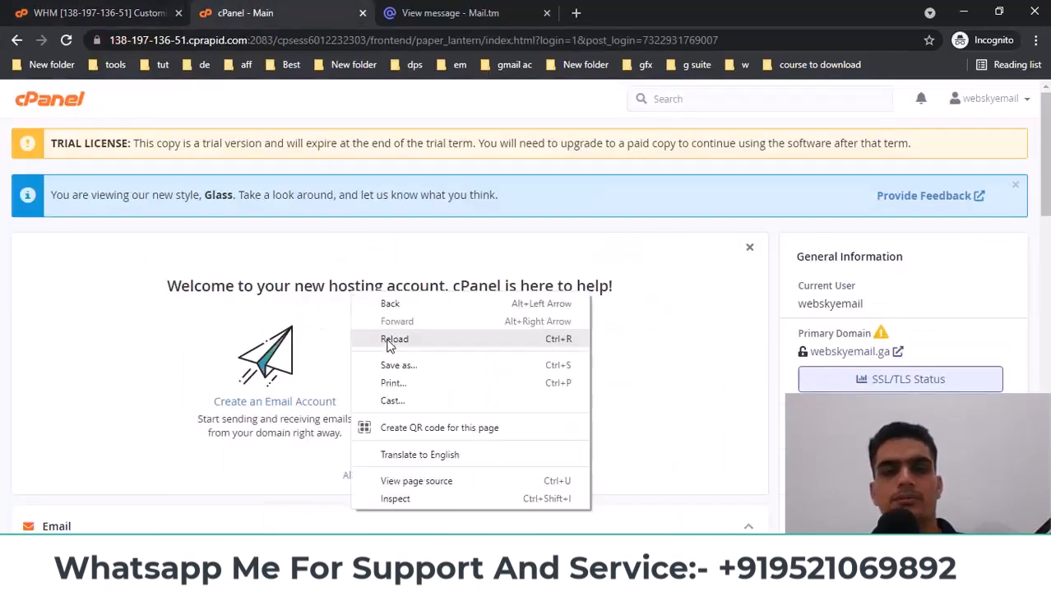
left_click(391, 344)
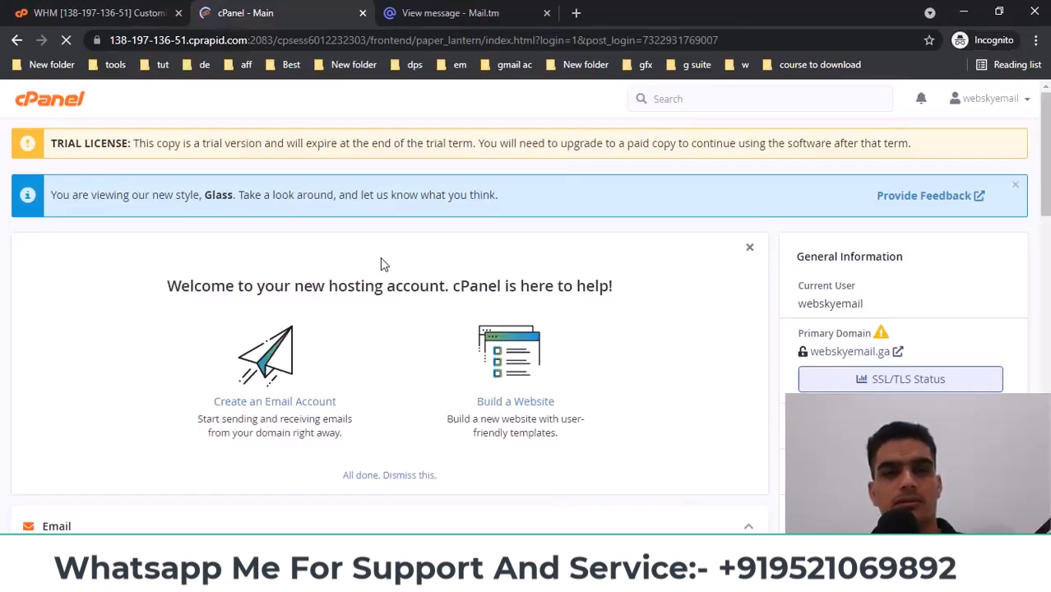
scroll(380, 264, "down", 4)
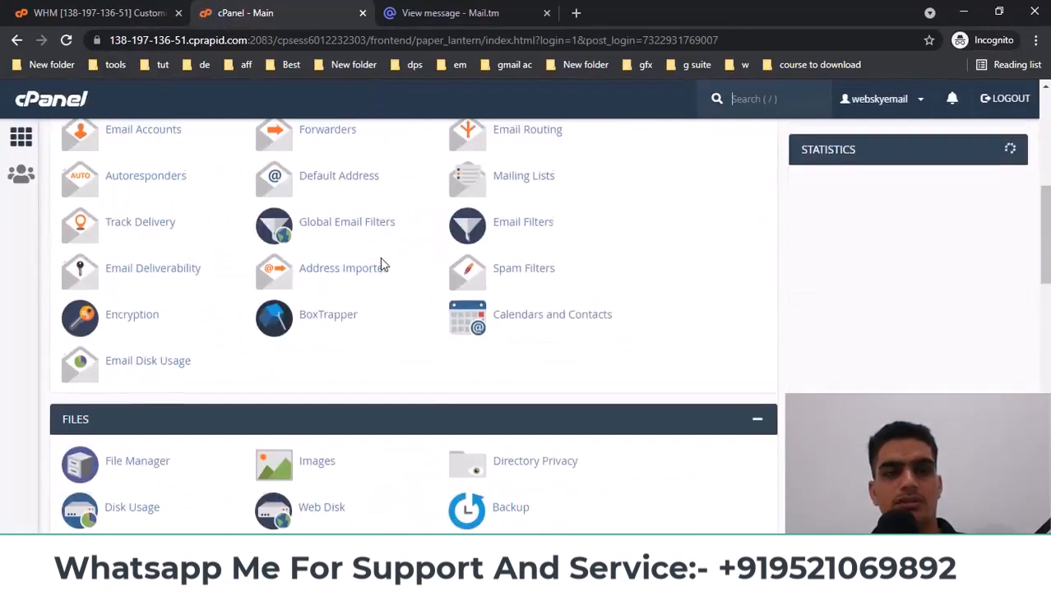
scroll(381, 260, "up", 3)
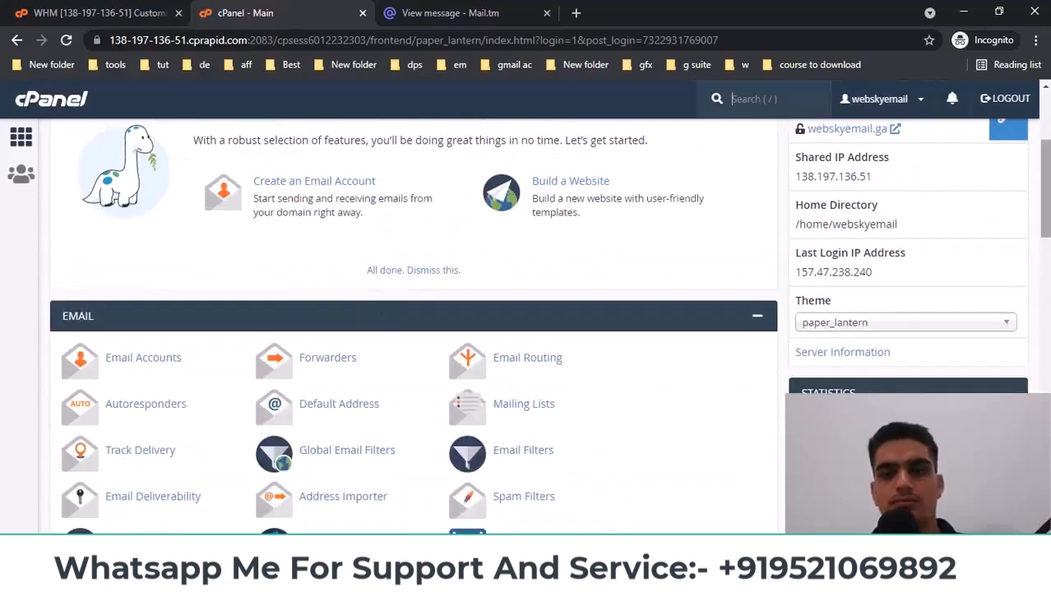
Scroll to Software and open Site Software in a new tab, revealing the enable error
scroll(413, 329, "down", 3)
scroll(413, 329, "down", 3)
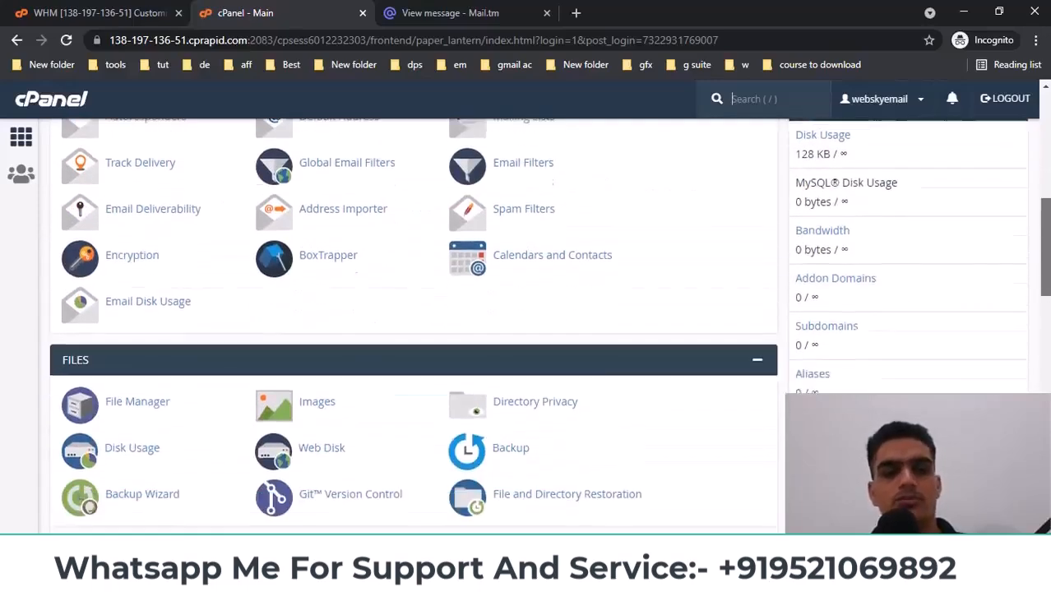
scroll(524, 346, "down", 9)
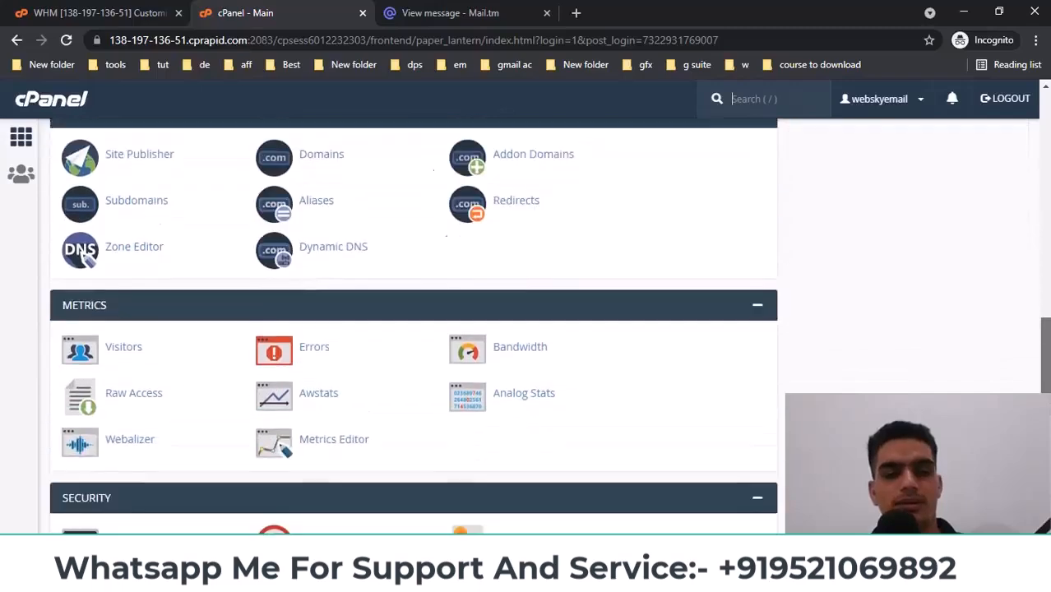
scroll(524, 347, "down", 1)
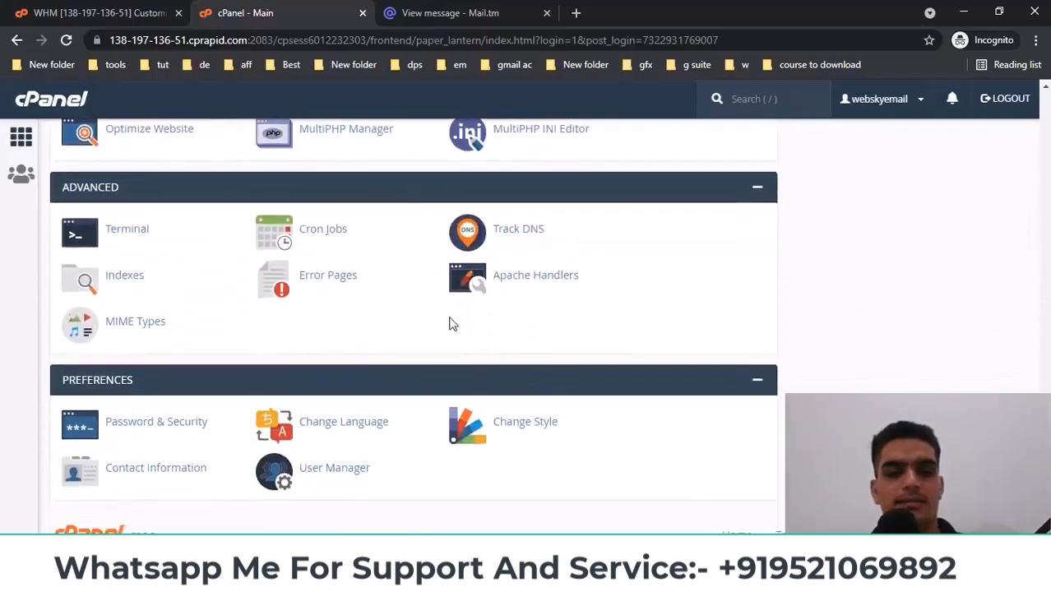
left_click_drag(1047, 470, 1048, 69)
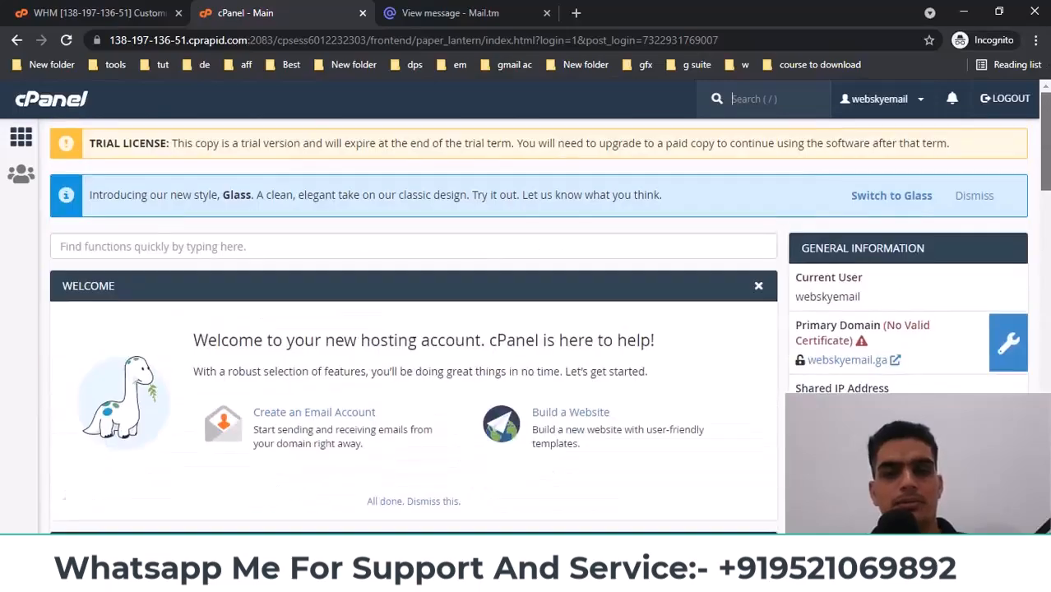
scroll(663, 356, "down", 15)
scroll(480, 338, "down", 2)
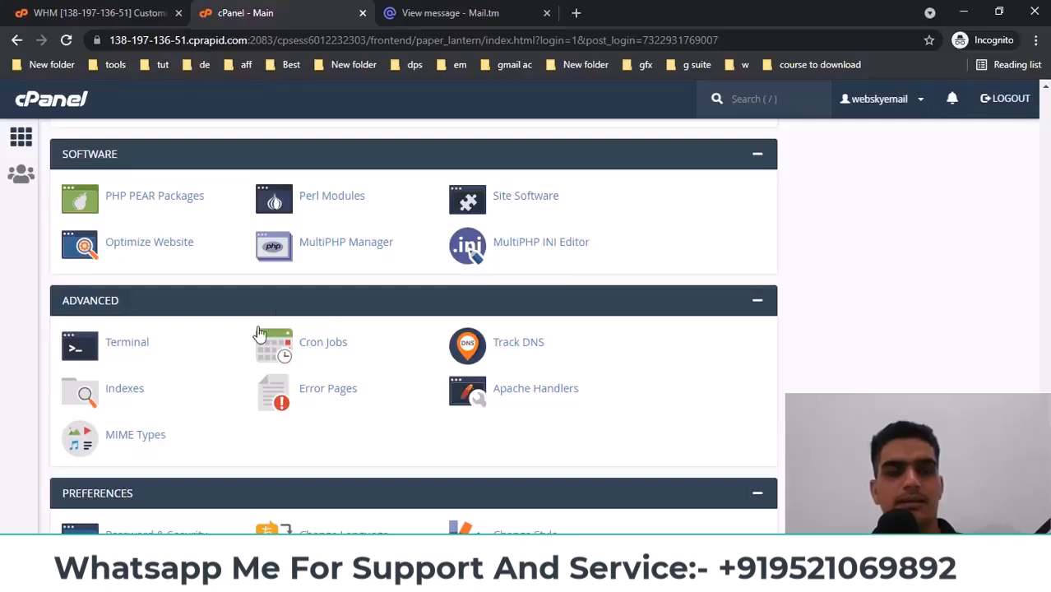
middle_click(526, 196)
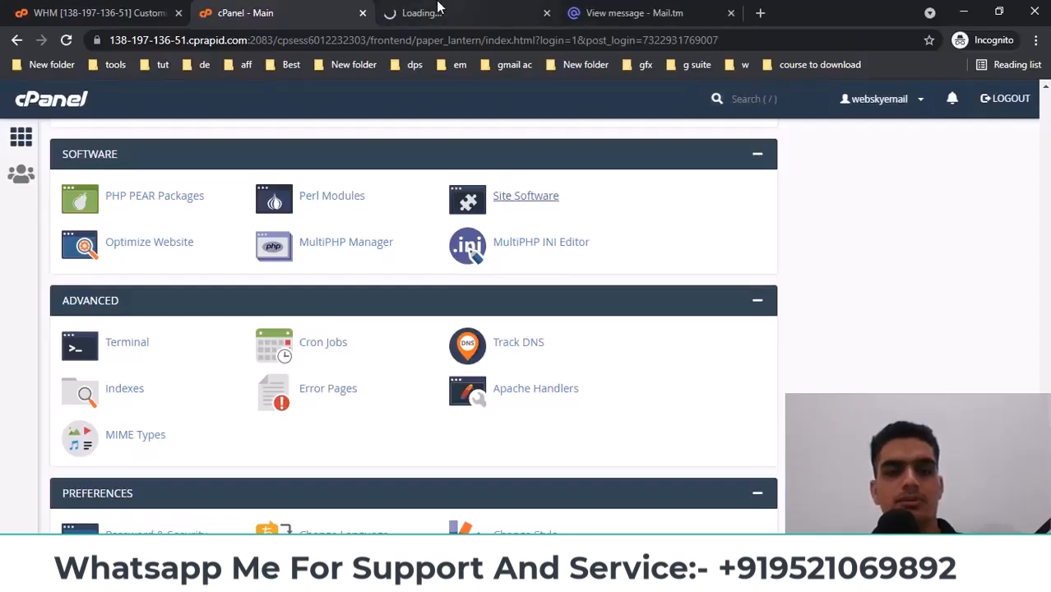
left_click(439, 10)
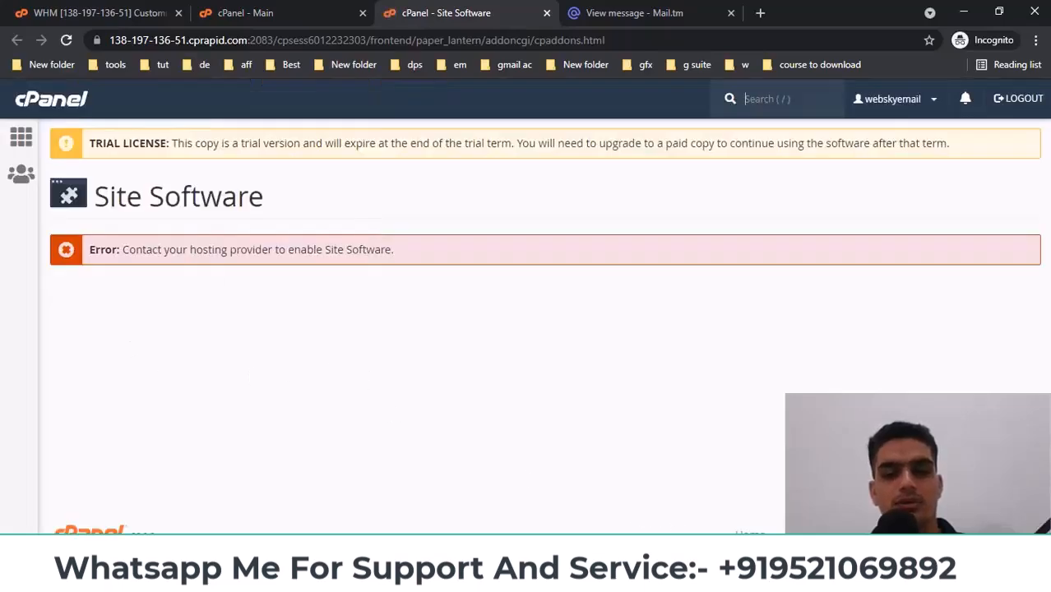
key("alt+Tab")
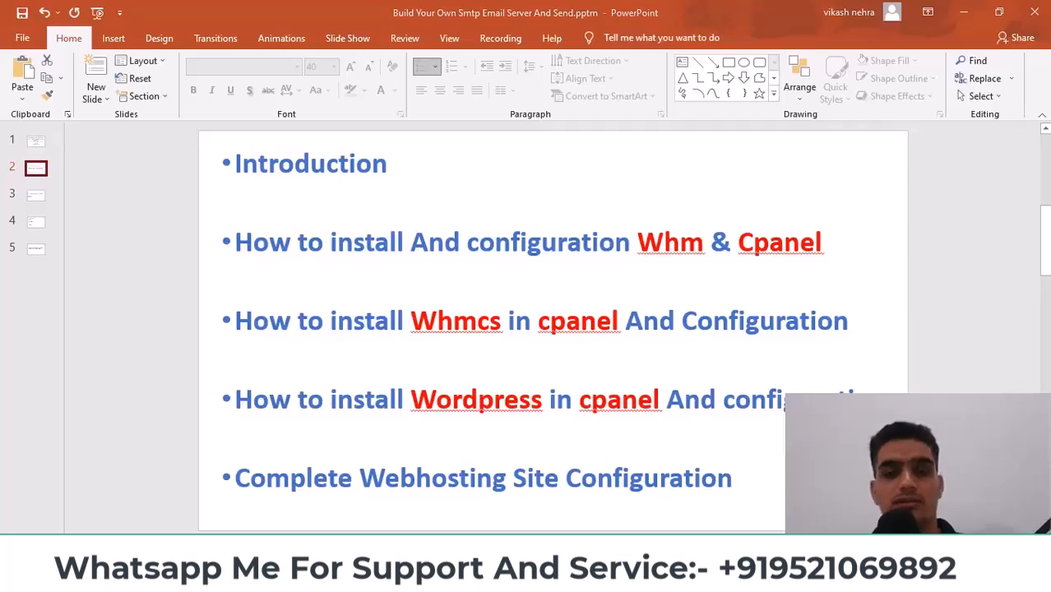
Go from PowerPoint back to the WHM cPanel Customization tab in the browser
key("alt+Tab")
left_click(85, 6)
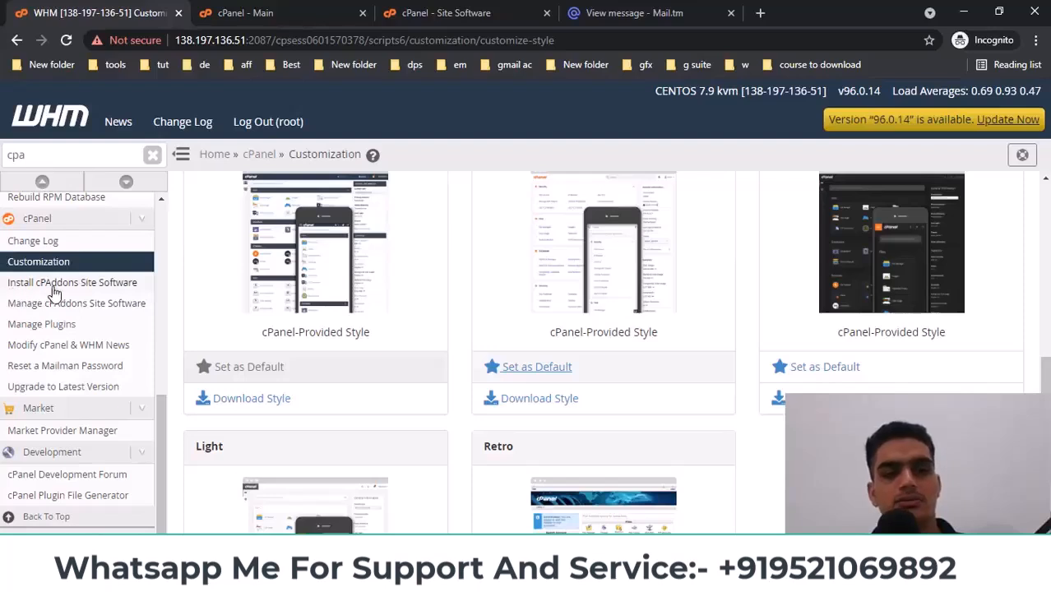
Open Install cPAddons Site Software and tick the WordPress 4.8.3 Installed box
left_click(111, 288)
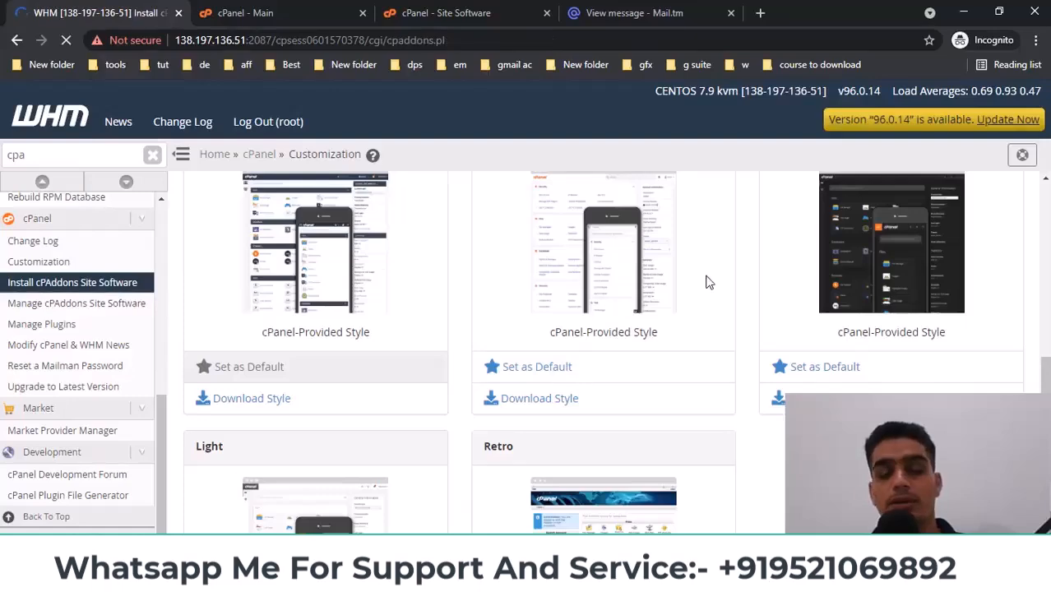
left_click(432, 12)
left_click(316, 10)
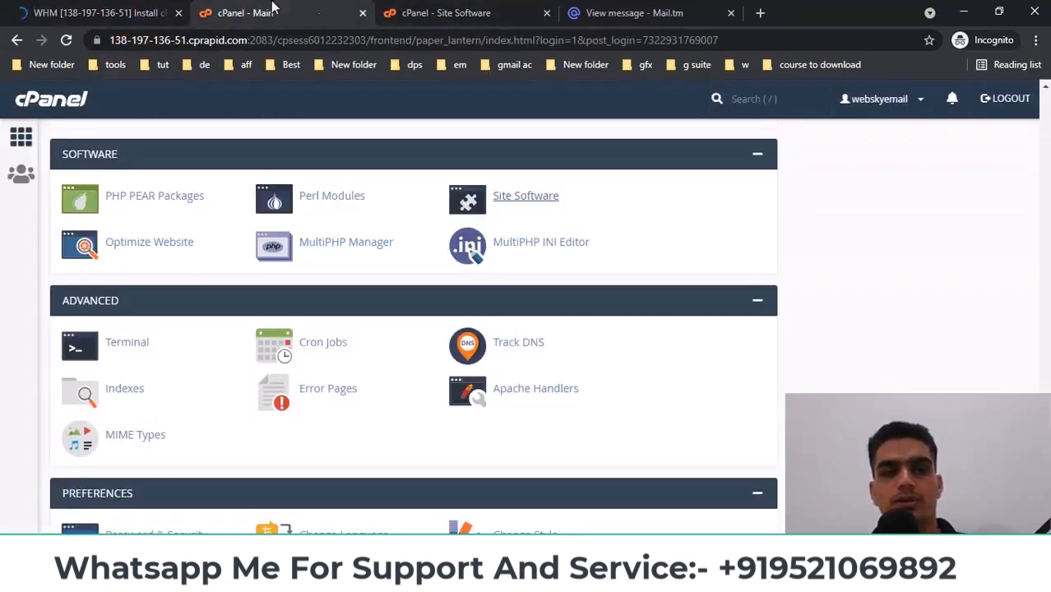
left_click(120, 8)
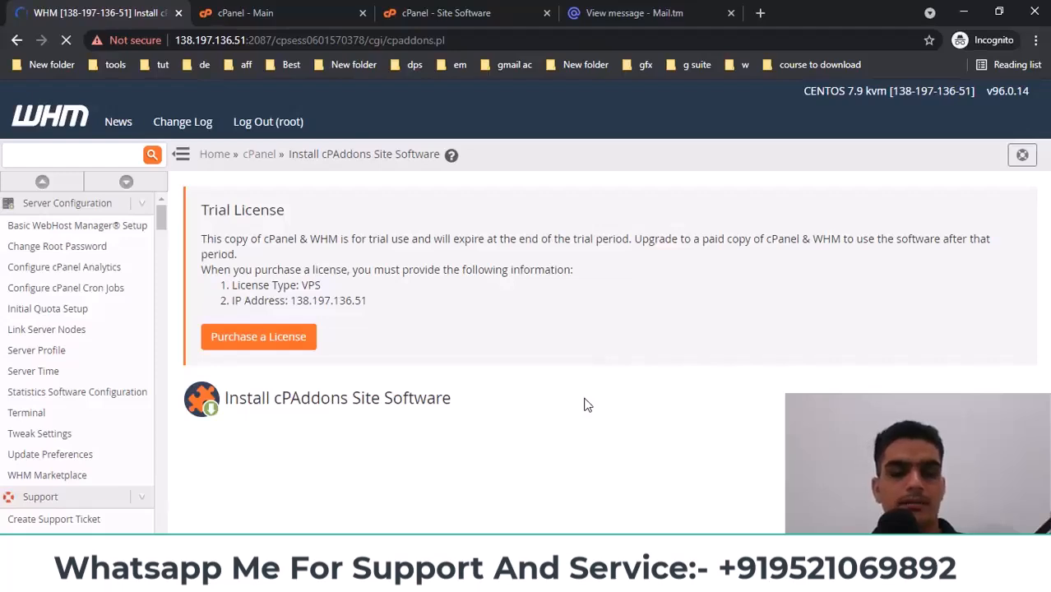
scroll(520, 282, "down", 2)
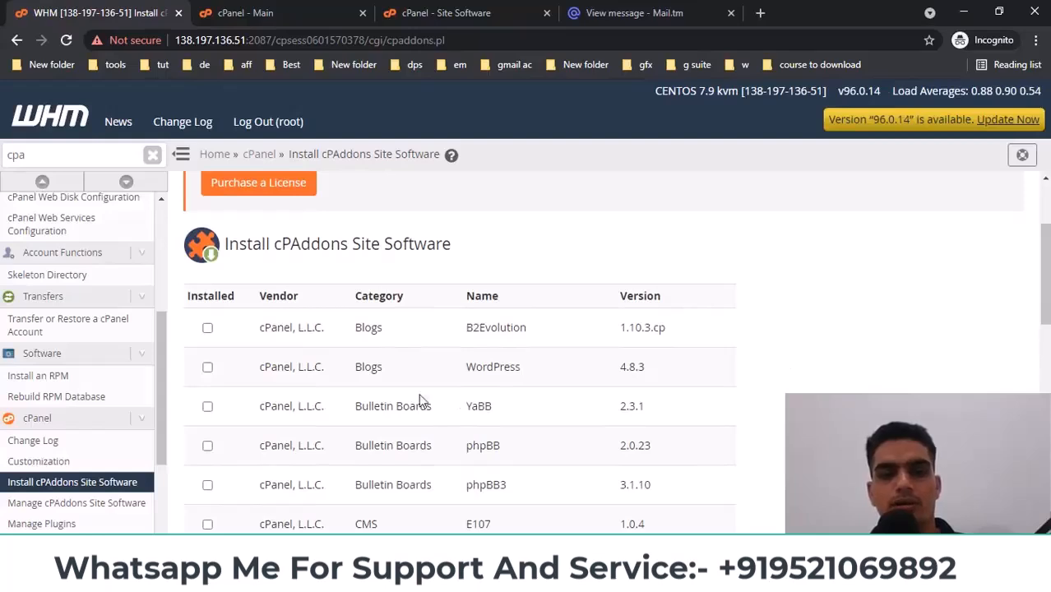
double_click(367, 367)
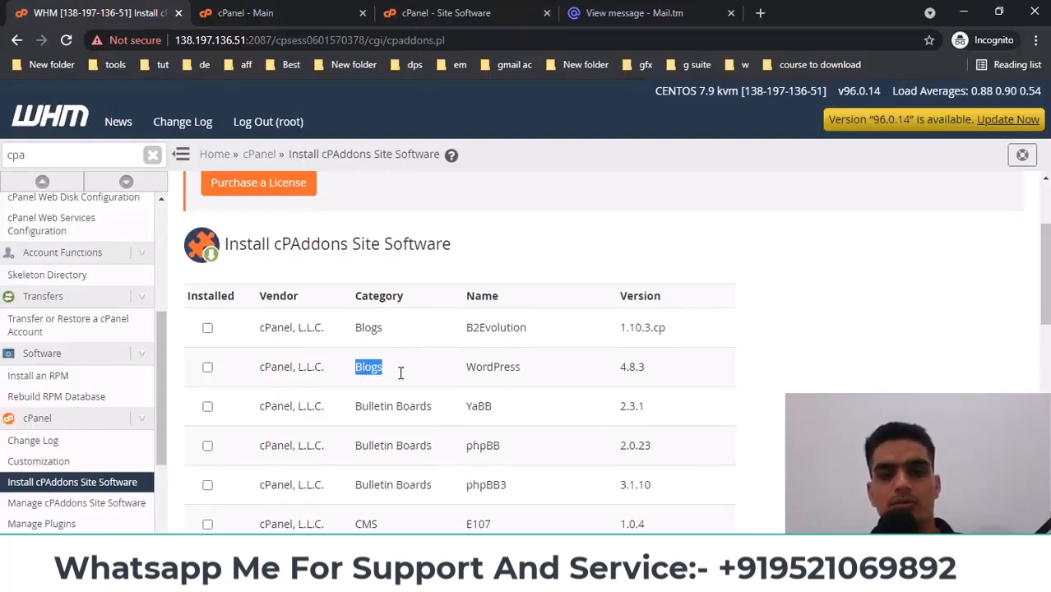
double_click(504, 368)
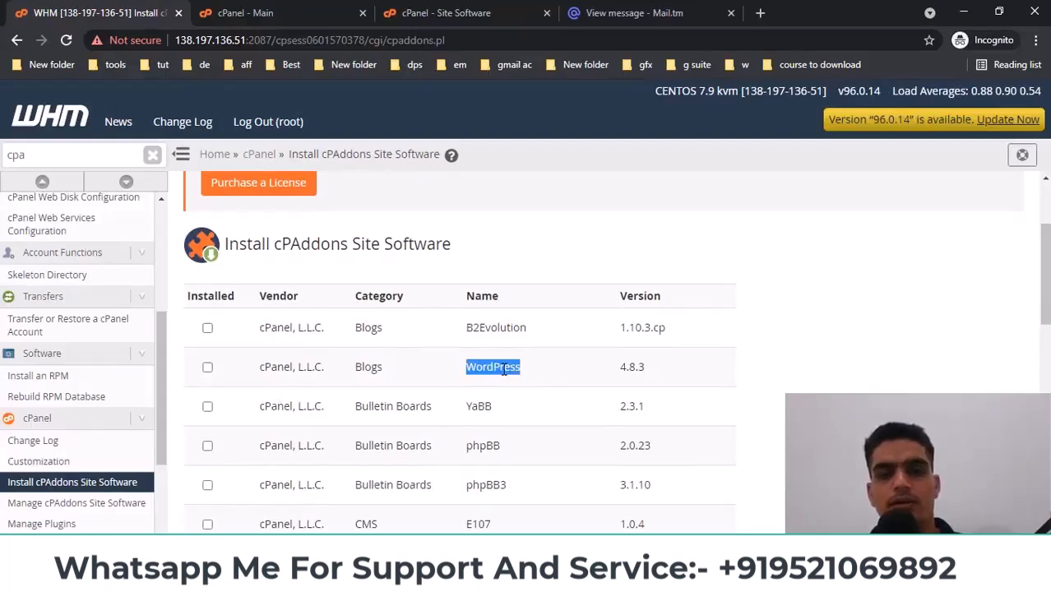
left_click(208, 366)
Scroll down and submit the selection with Update cPAddon Config
scroll(701, 369, "down", 2)
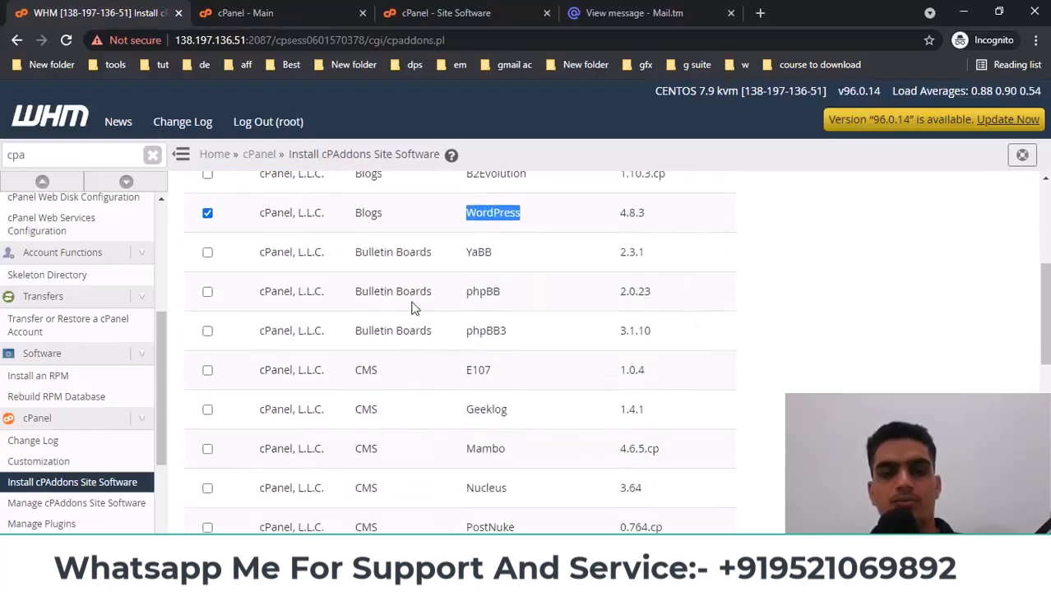
scroll(498, 407, "down", 4)
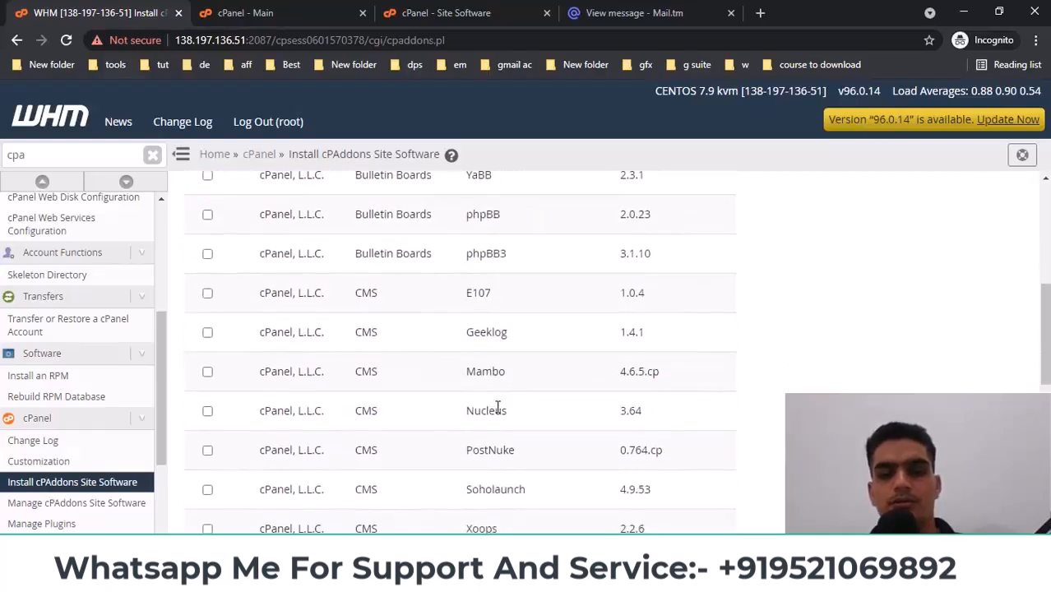
scroll(497, 407, "down", 3)
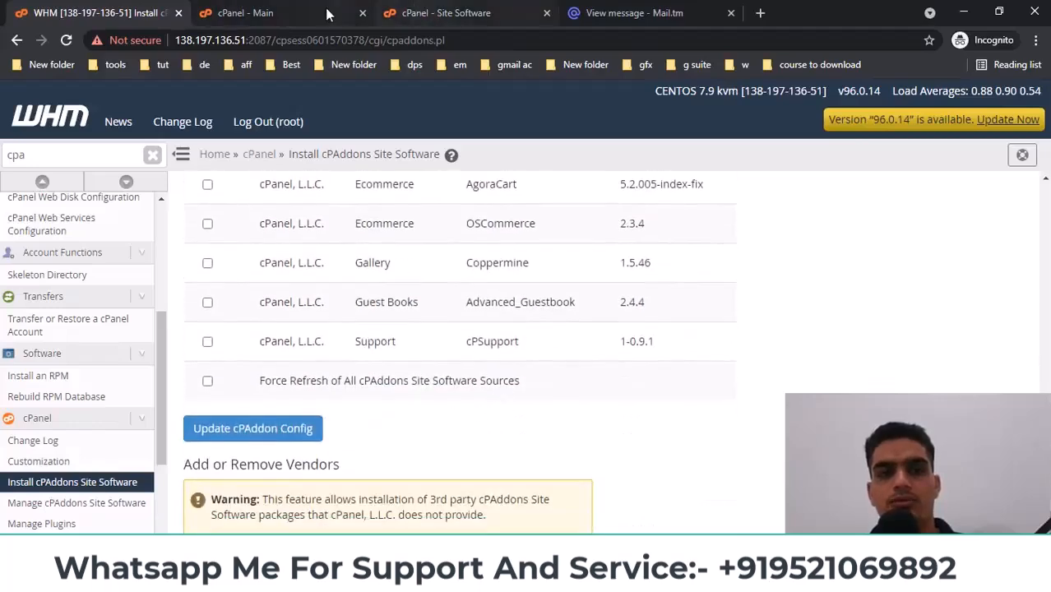
left_click(420, 12)
left_click(156, 15)
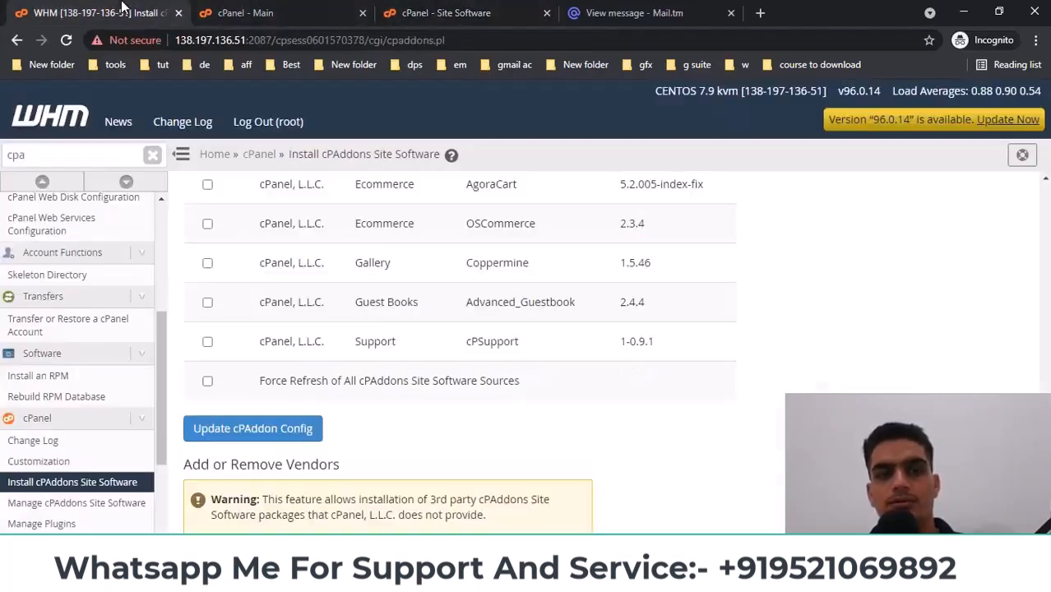
scroll(469, 368, "up", 4)
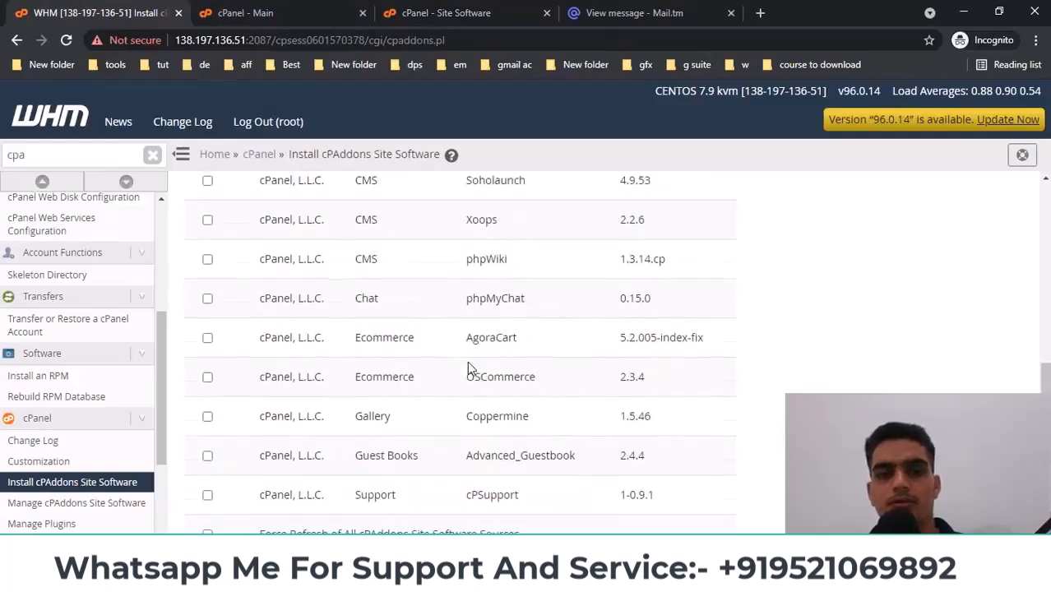
scroll(468, 366, "up", 3)
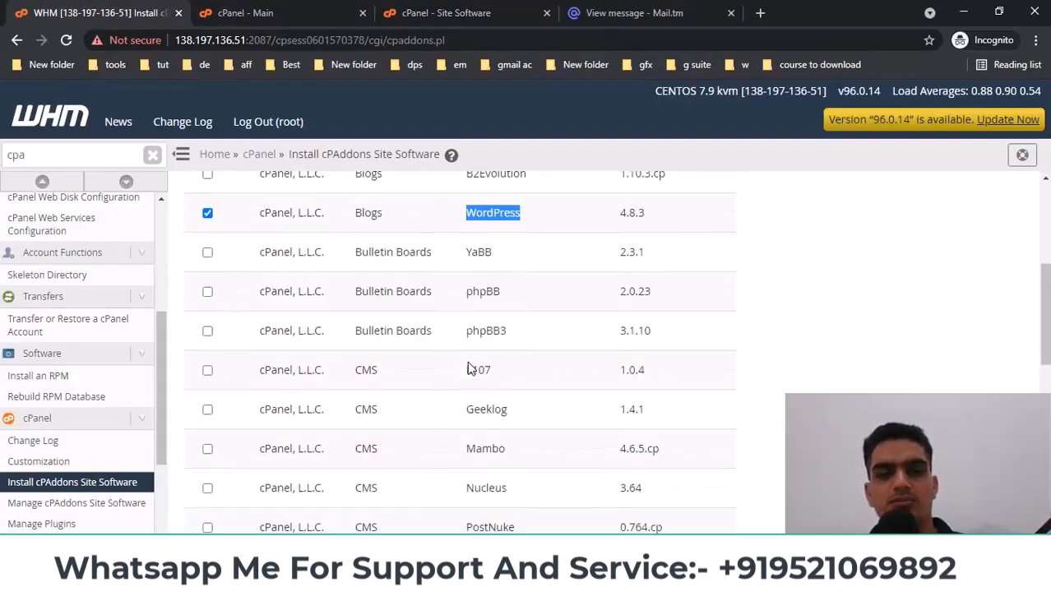
scroll(469, 368, "down", 8)
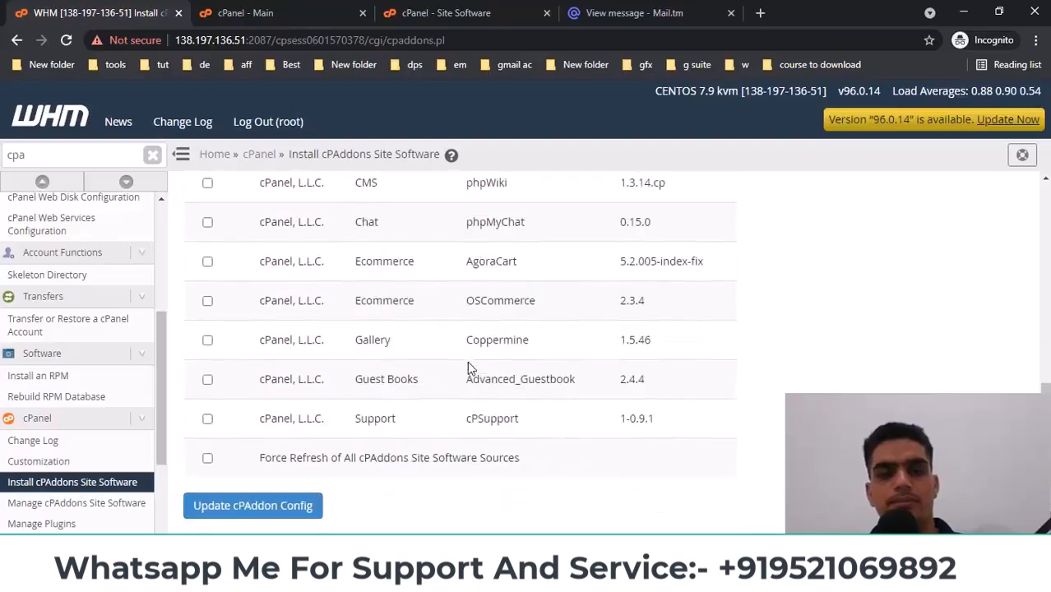
left_click(241, 353)
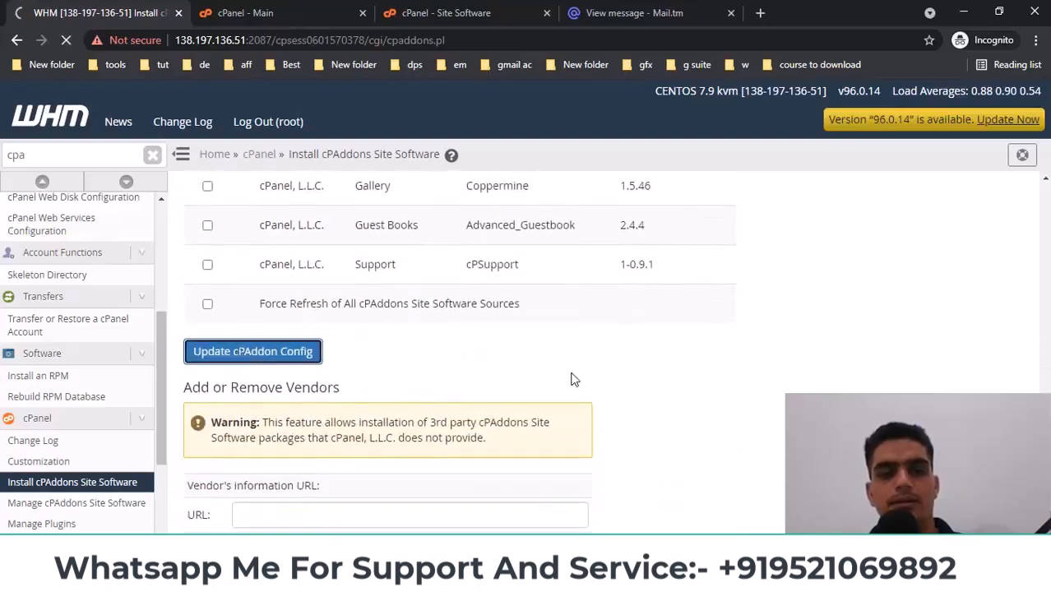
Follow the cPanel::Blogs::WordPress install log, then go to the cPanel Site Software tab
scroll(574, 378, "down", 1)
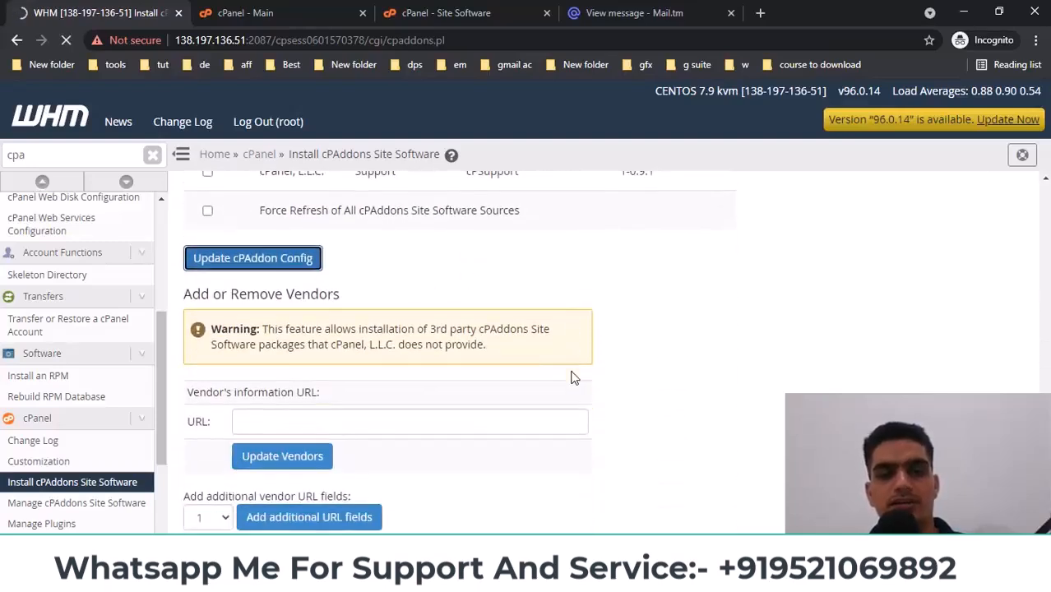
scroll(562, 399, "up", 5)
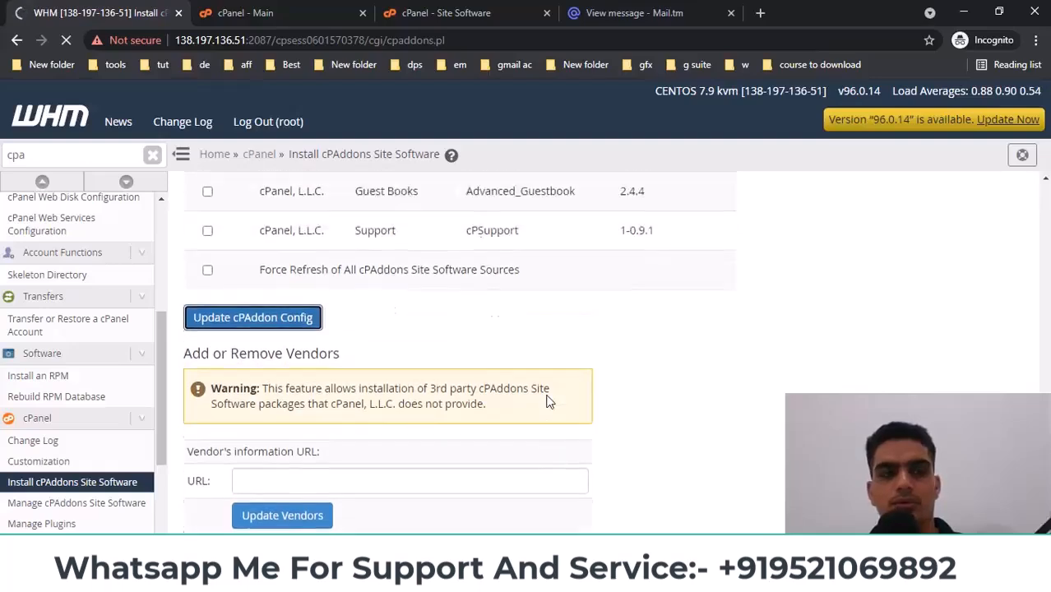
scroll(368, 370, "down", 3)
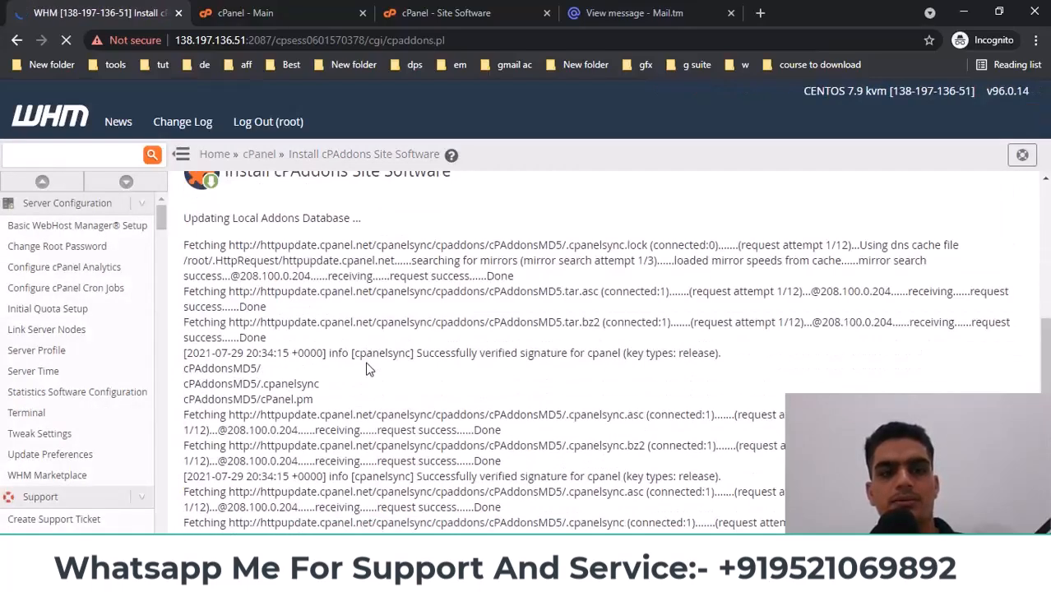
scroll(559, 370, "down", 2)
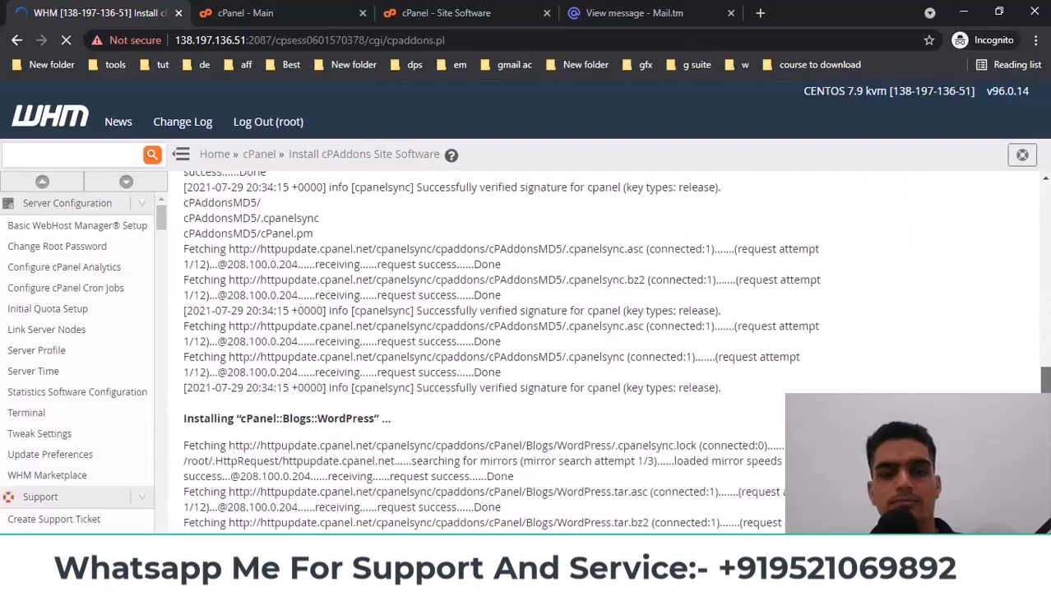
left_click(431, 14)
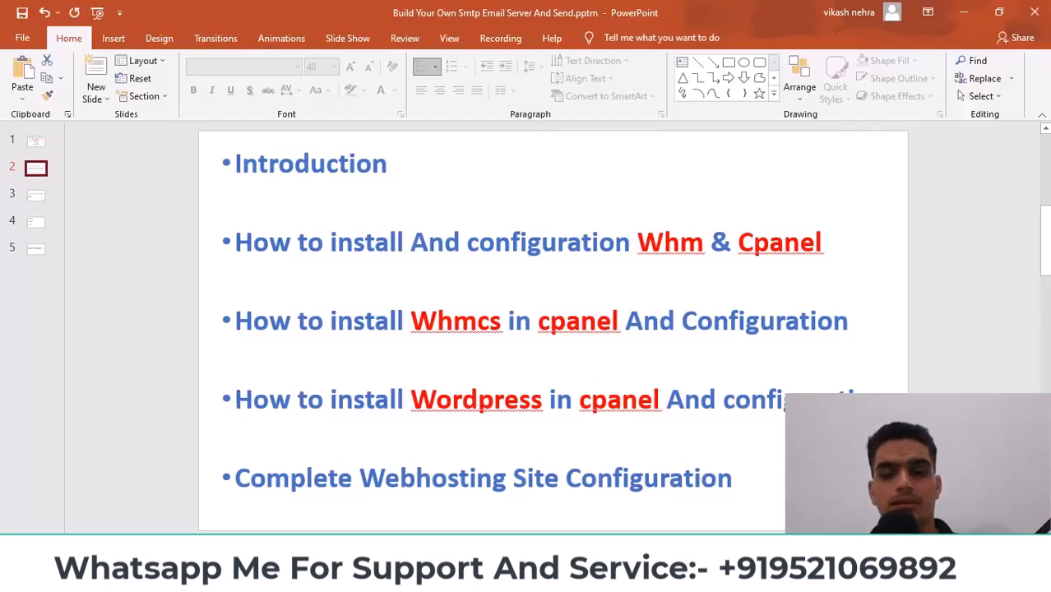
Minimise the PowerPoint presentation and bring up the DigitalOcean project 'my' window in Chrome
mouse_move(660, 580)
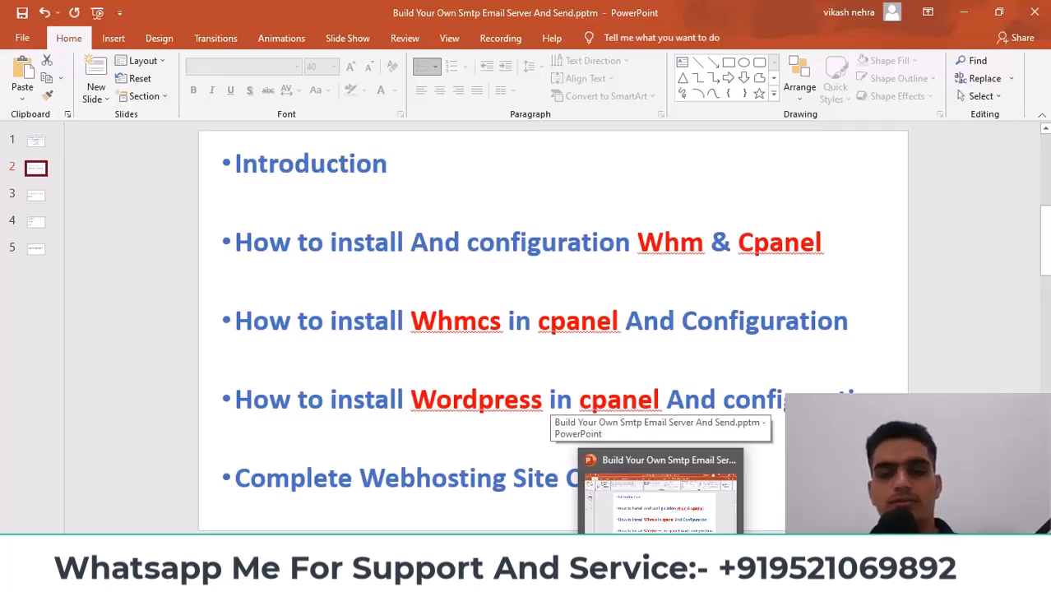
left_click(660, 580)
left_click(436, 579)
Show the Phox Shared, WP and VPS plans from $0.99/mo, then return to the Incognito cPanel window
left_click(353, 498)
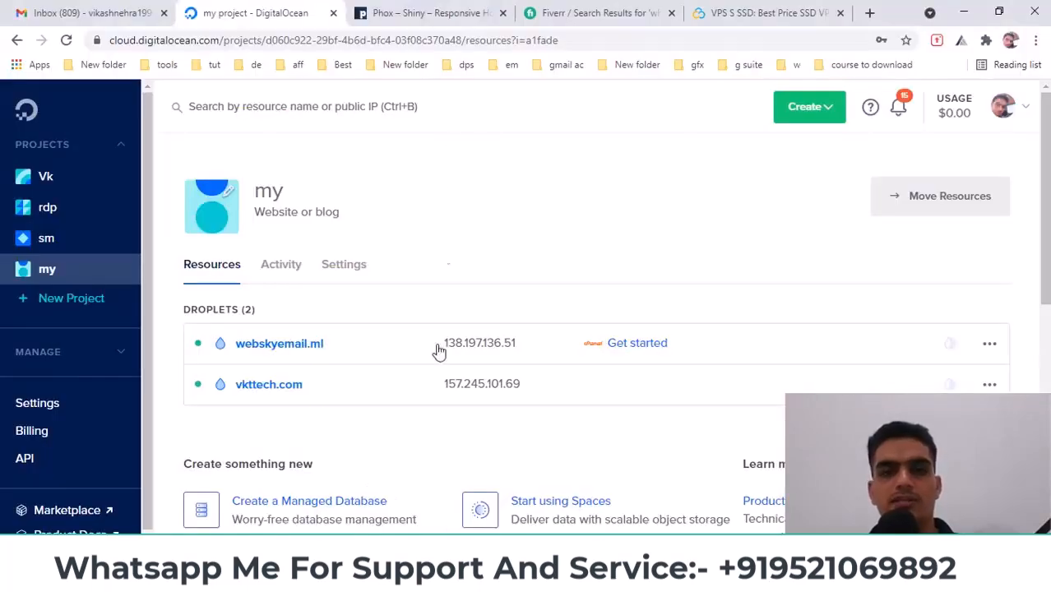
left_click(444, 12)
scroll(446, 259, "down", 6)
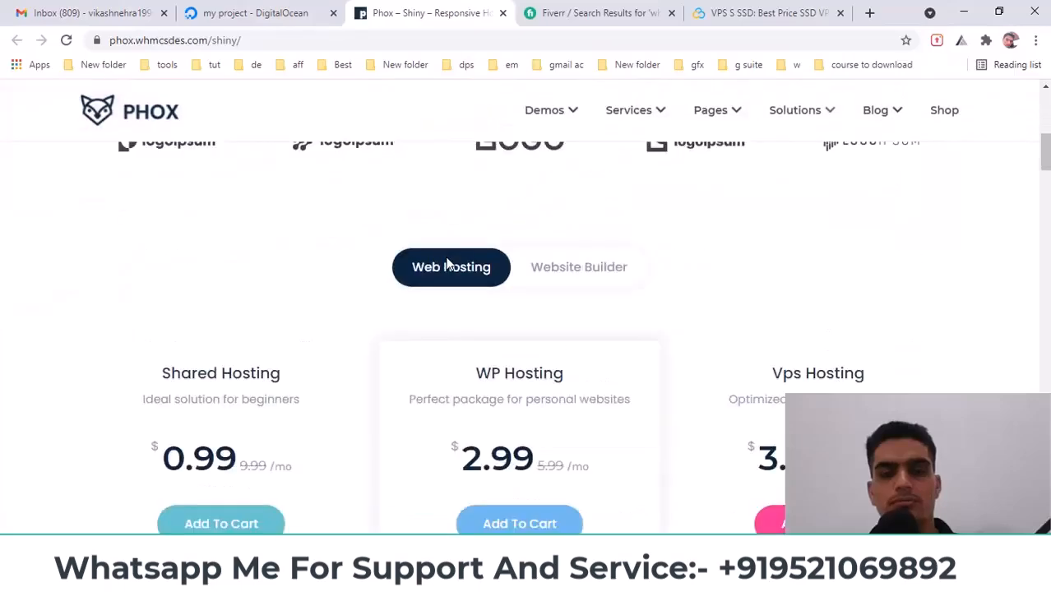
scroll(448, 263, "down", 3)
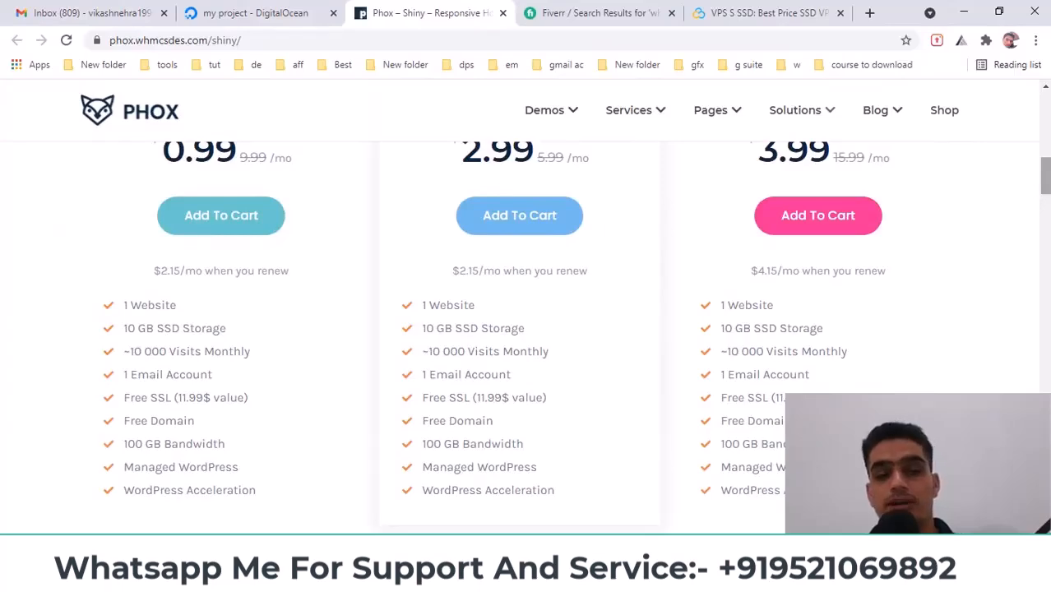
left_click(438, 578)
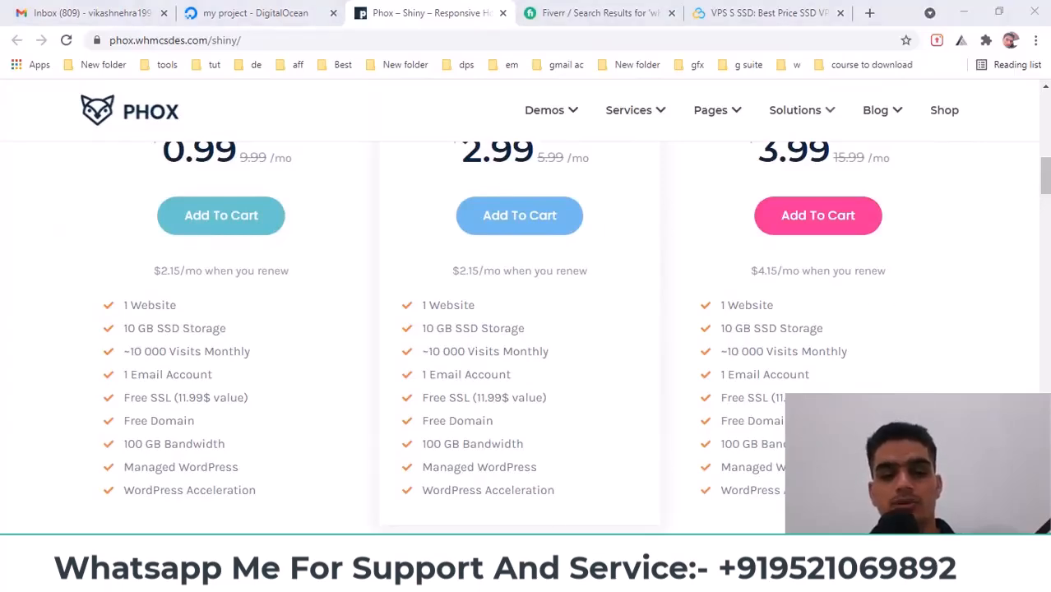
left_click(533, 524)
Check the WHM install log confirming WordPress installed successfully
left_click(90, 13)
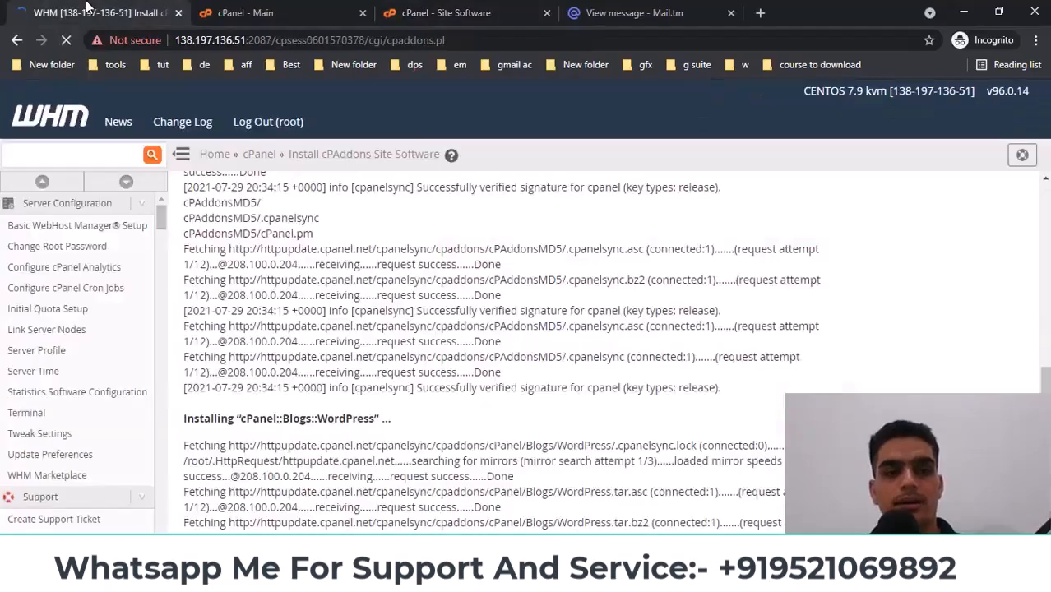
scroll(605, 405, "down", 14)
left_click_drag(1044, 300, 1045, 520)
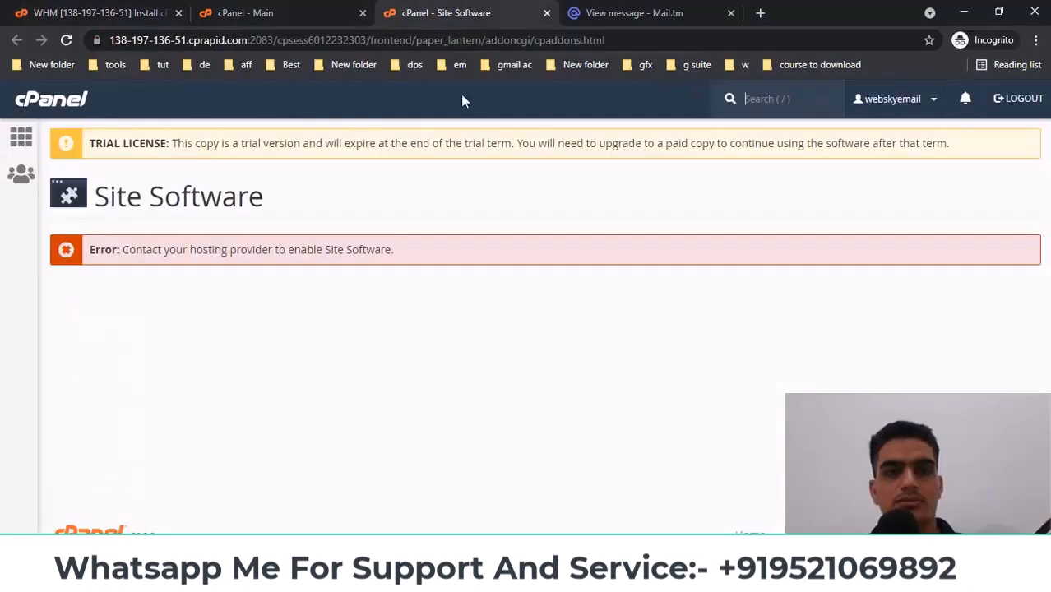
Reload cPanel's Site Software page so WordPress appears under Blogs
left_click(448, 18)
right_click(389, 203)
left_click(428, 245)
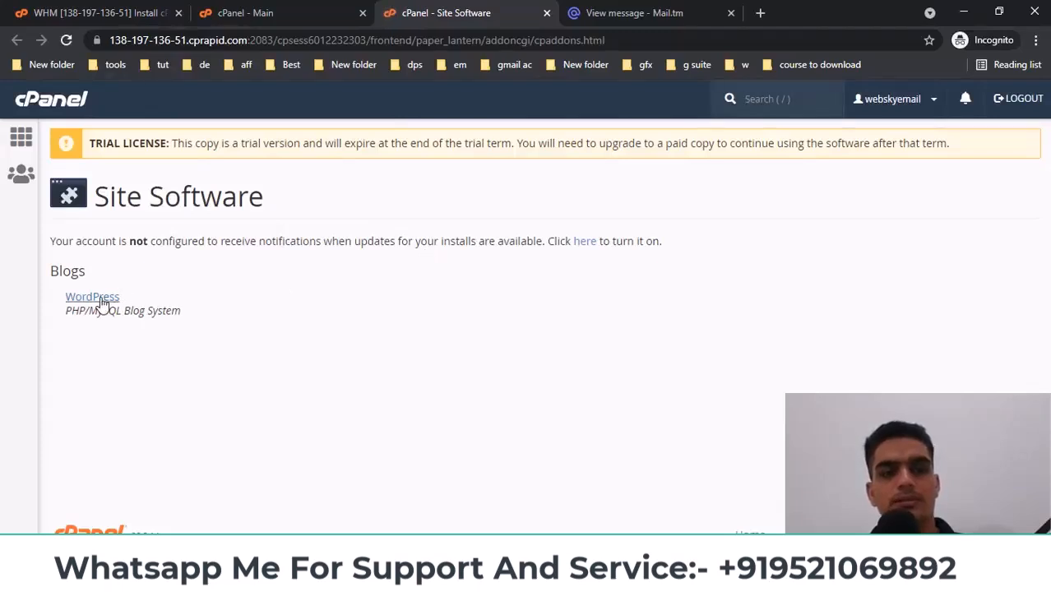
Close the Site Software tab and return to the WHM home page
left_click(278, 14)
left_click(547, 13)
key("ctrl+1")
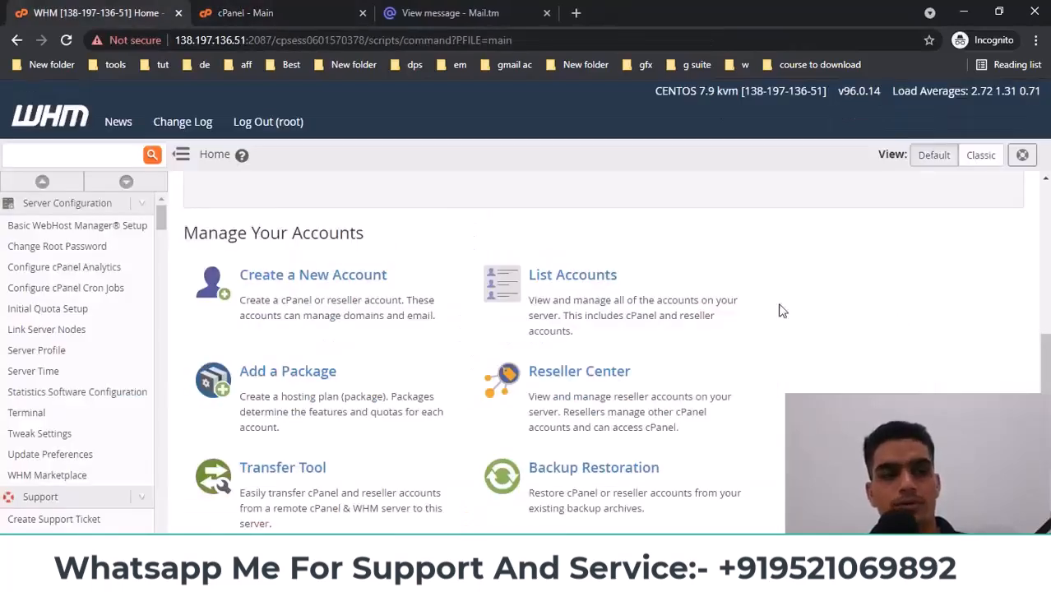
left_click(284, 11)
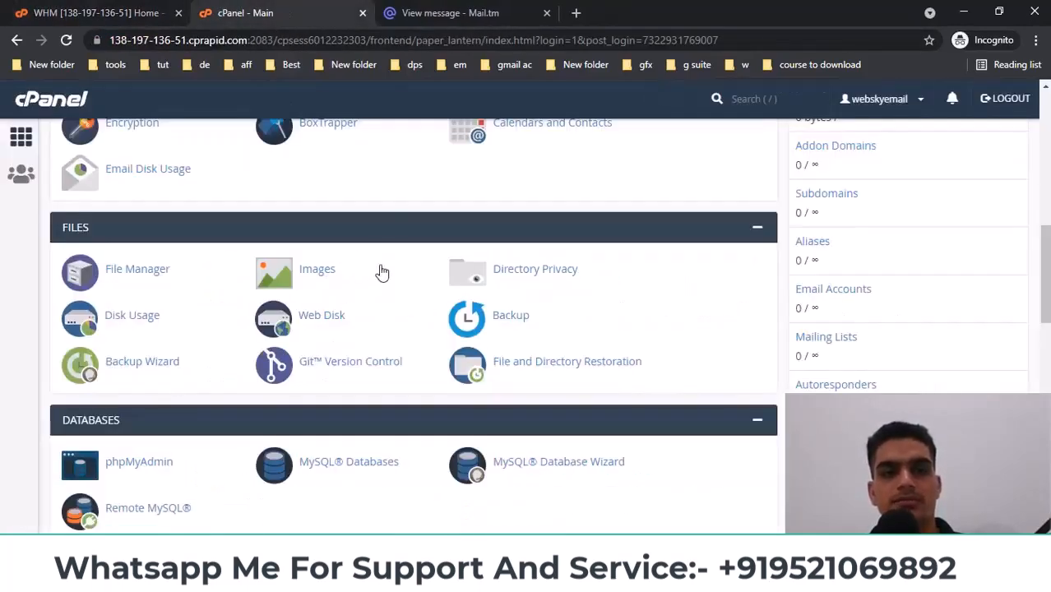
left_click(85, 10)
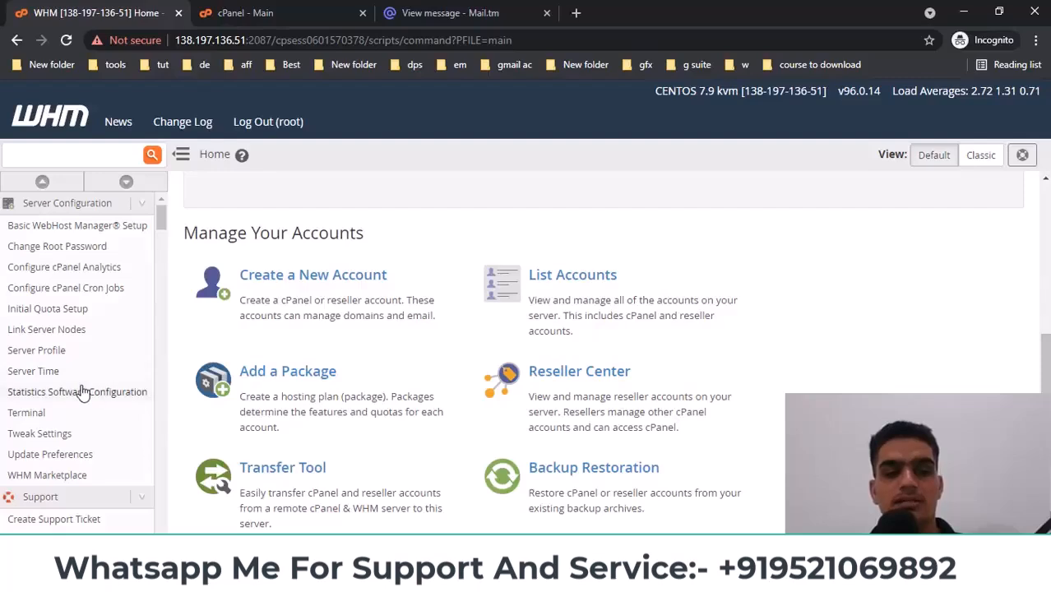
Select the server IP 138.197.136.51 and switch to Freenom's webskyemail.ga management page
scroll(85, 393, "down", 2)
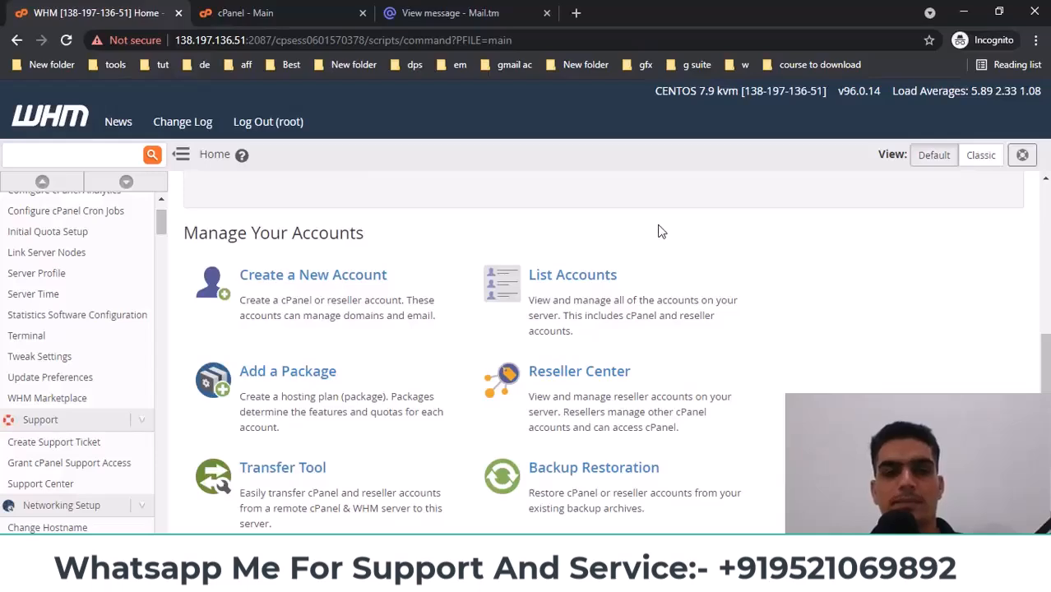
scroll(241, 227, "up", 6)
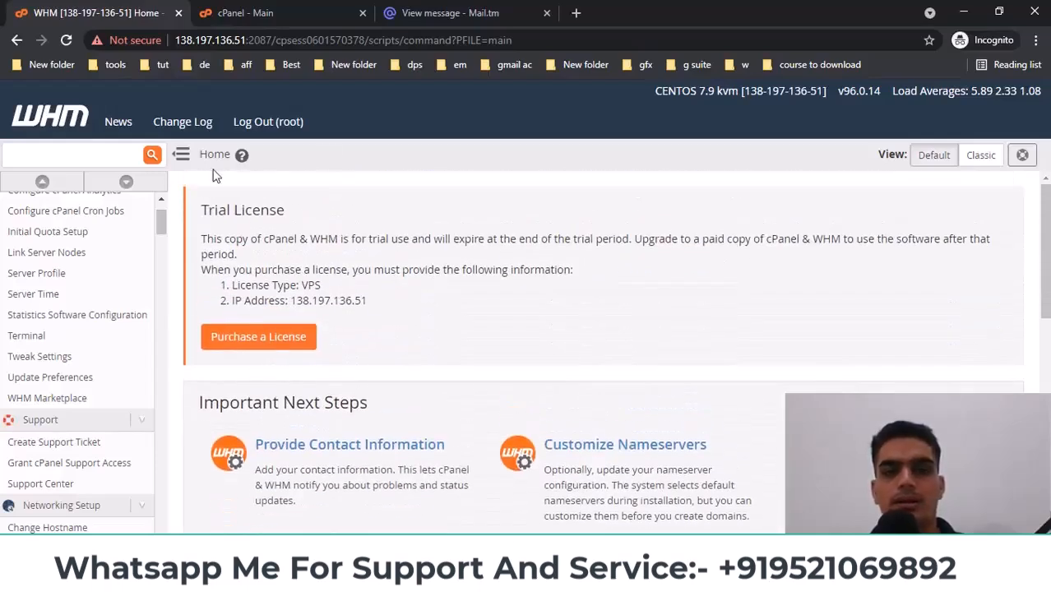
double_click(216, 41)
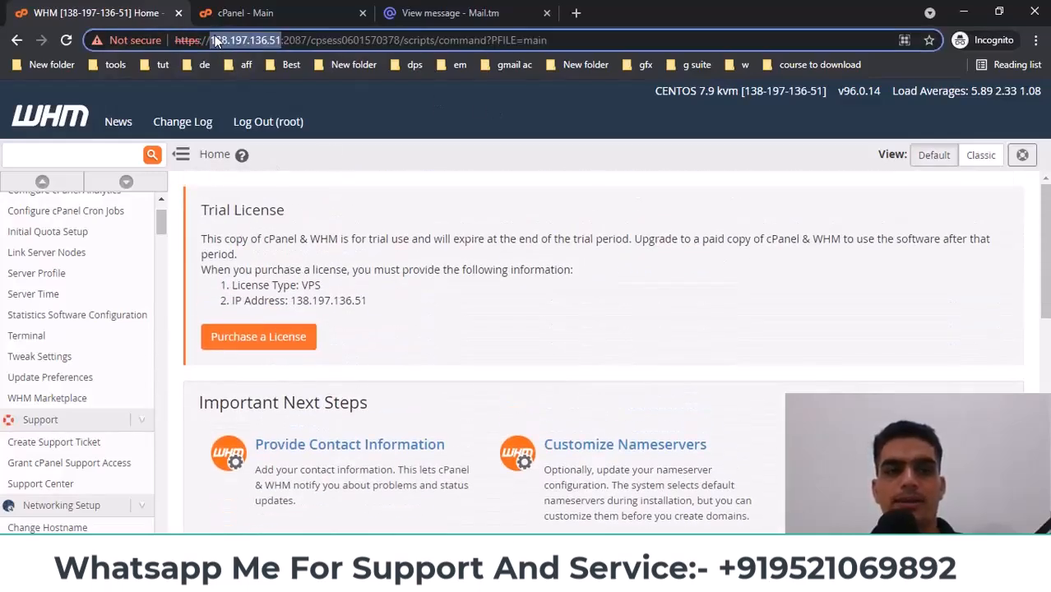
key("alt+Tab")
Reload the Freenom domain page, confirming the form resubmission
right_click(468, 210)
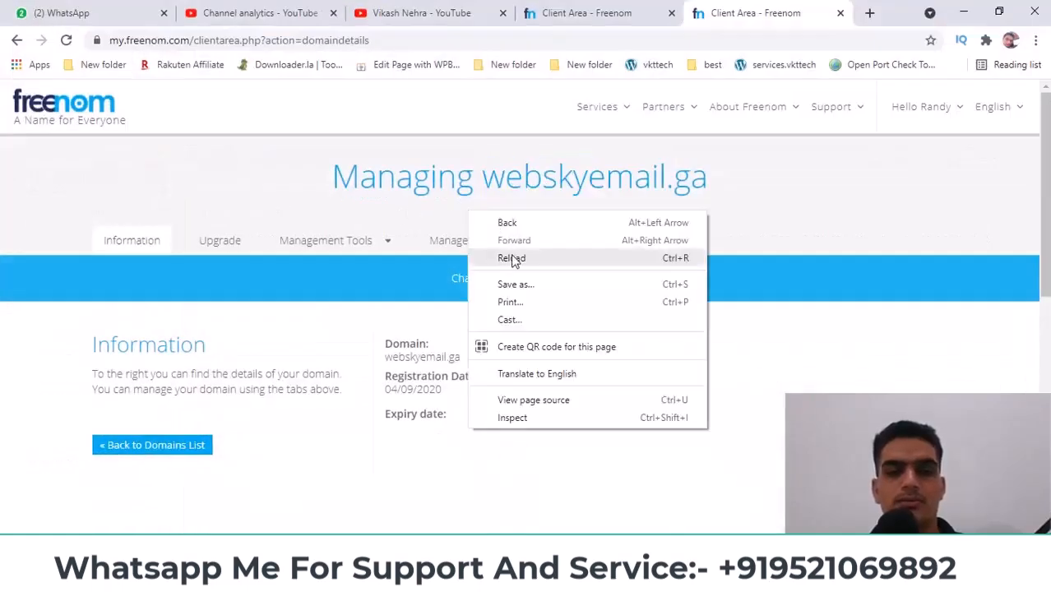
left_click(512, 260)
left_click(600, 162)
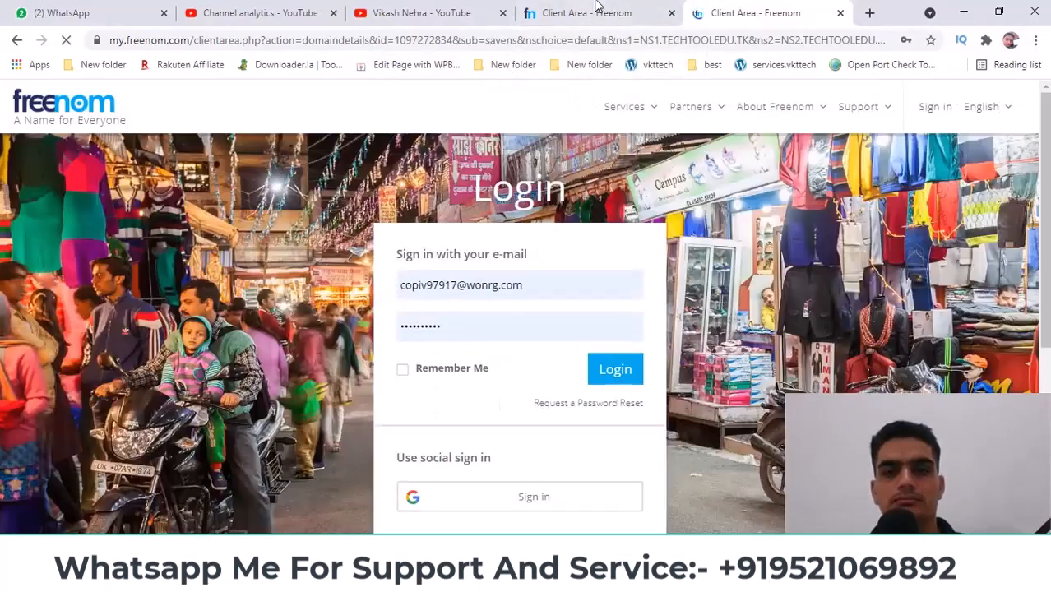
On webskyemail.ml's management page, choose Management Tools > Nameservers
left_click(603, 12)
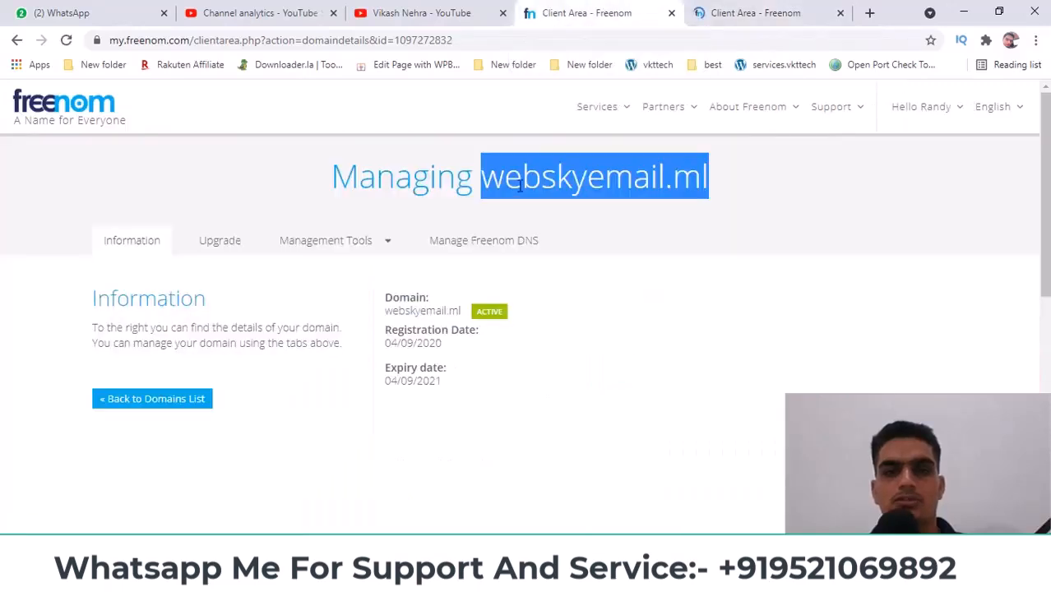
left_click(492, 177)
left_click_drag(490, 176, 712, 182)
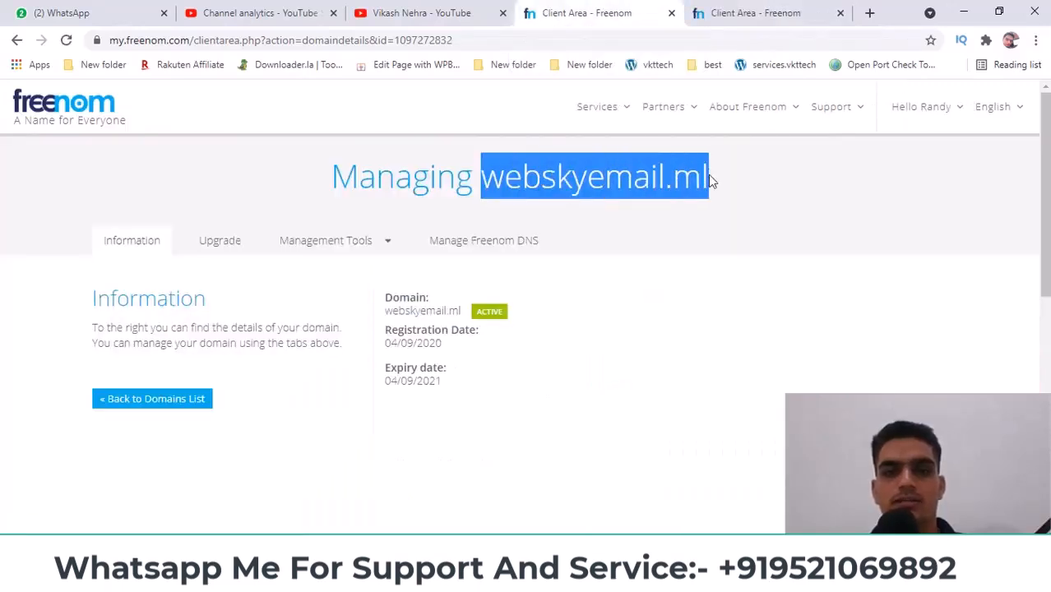
left_click_drag(483, 177, 698, 176)
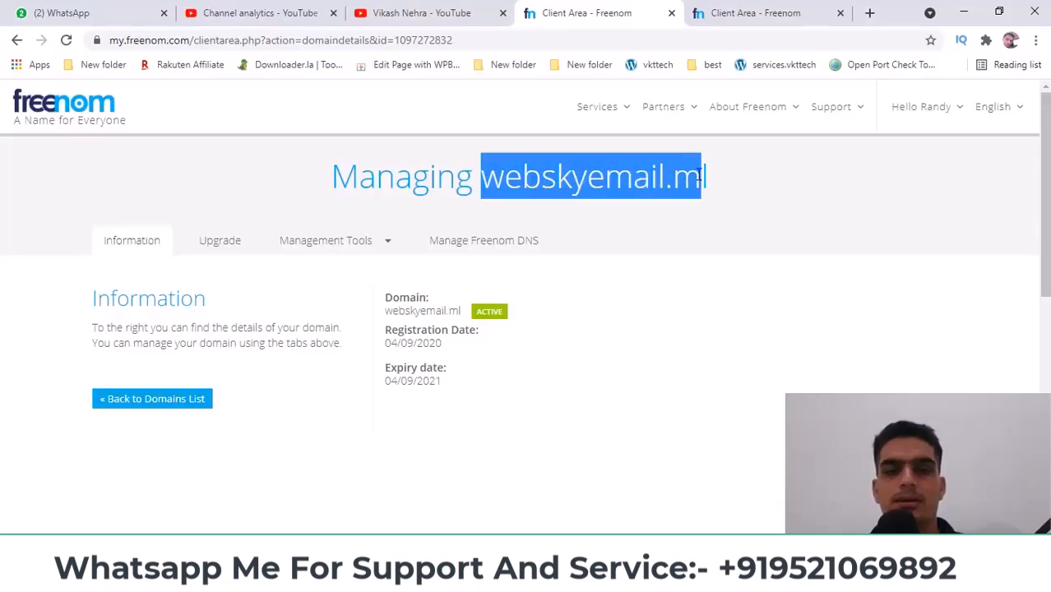
left_click(367, 243)
left_click(340, 276)
Switch webskyemail.ml to custom nameservers with ns1.webskyemail.ml as Nameserver 1
right_click(559, 191)
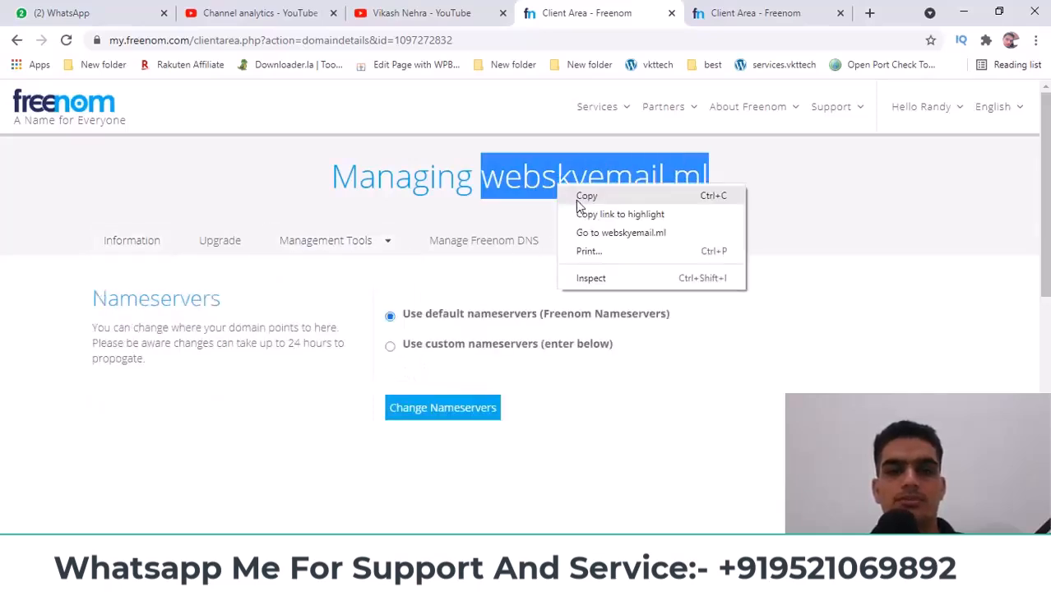
left_click(585, 199)
left_click(429, 336)
left_click(493, 344)
scroll(461, 325, "down", 1)
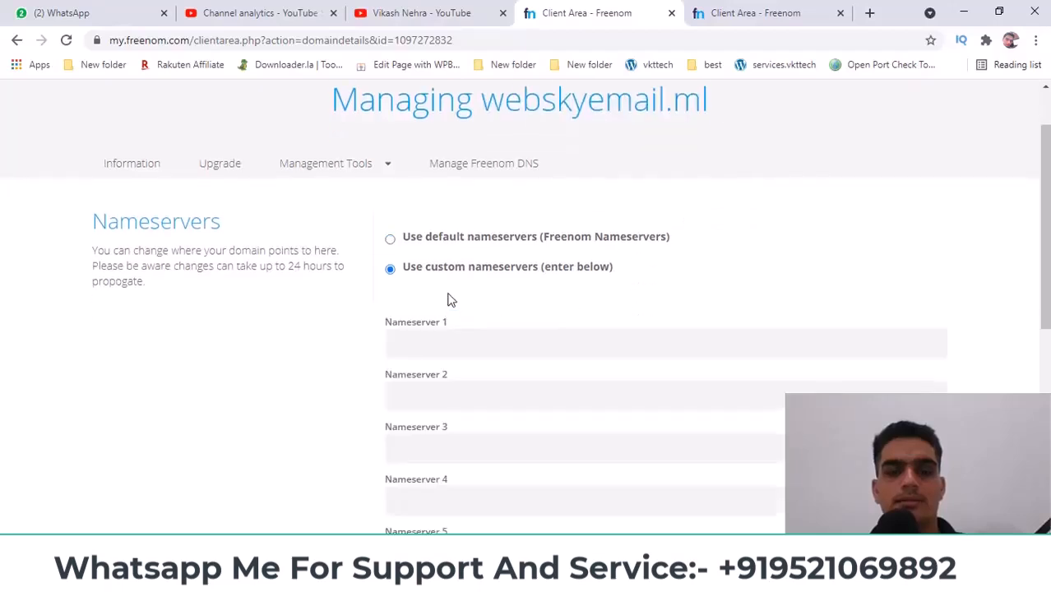
left_click(438, 351)
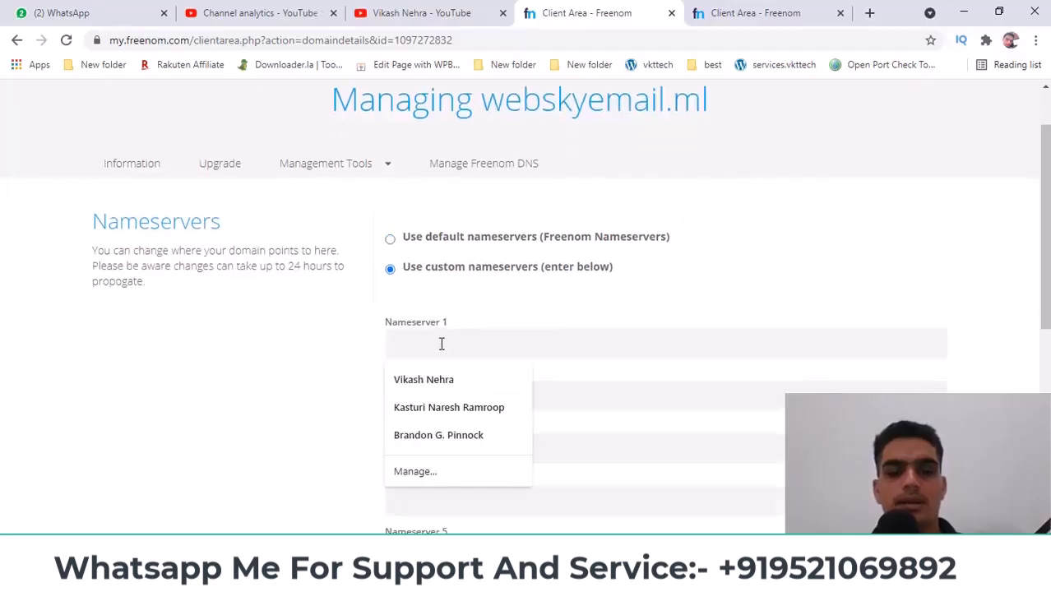
type("n")
left_click(436, 378)
left_click_drag(409, 344, 499, 341)
key("ctrl+v")
Enter ns2.webskyemail.ml as Nameserver 2 and save the nameserver change
key("ctrl+a")
key("ctrl+c")
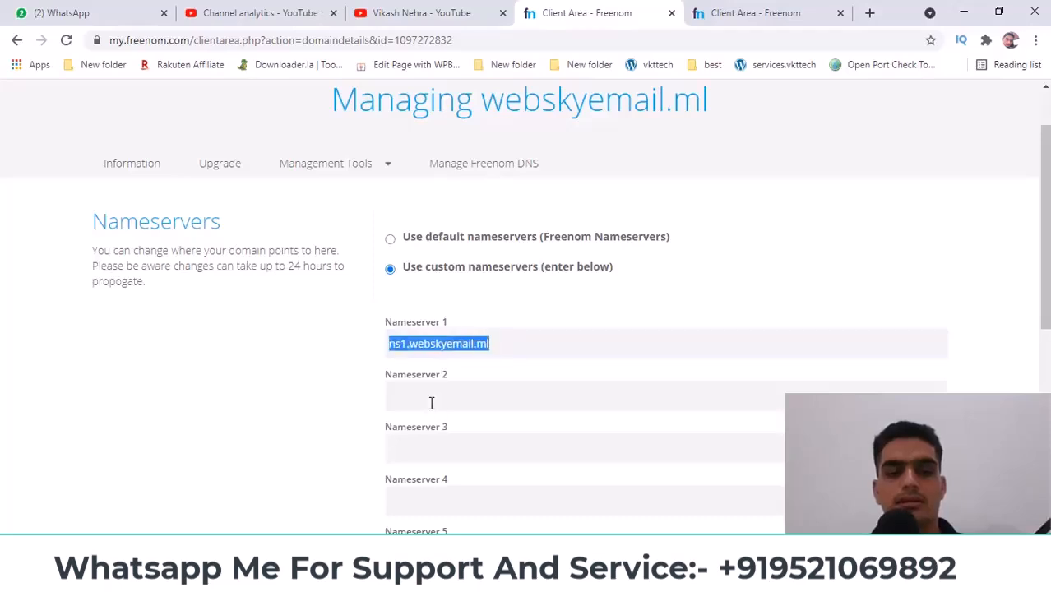
left_click(399, 395)
key("ctrl+v")
key("BackSpace")
type("2")
scroll(329, 386, "down", 4)
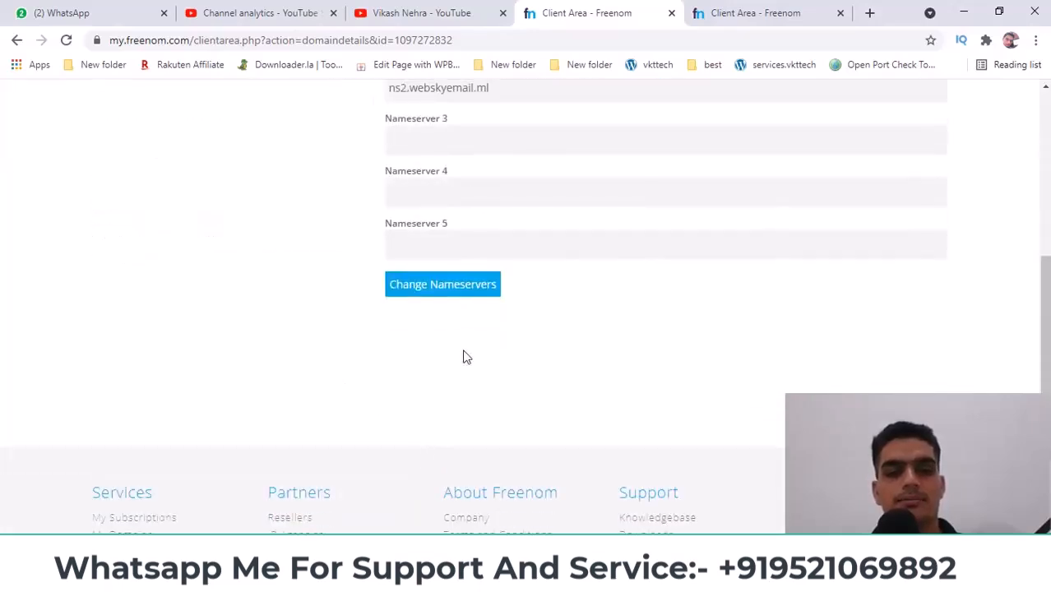
left_click(463, 302)
Copy the droplet IP 138.197.136.51 from the DigitalOcean project page
scroll(388, 345, "up", 3)
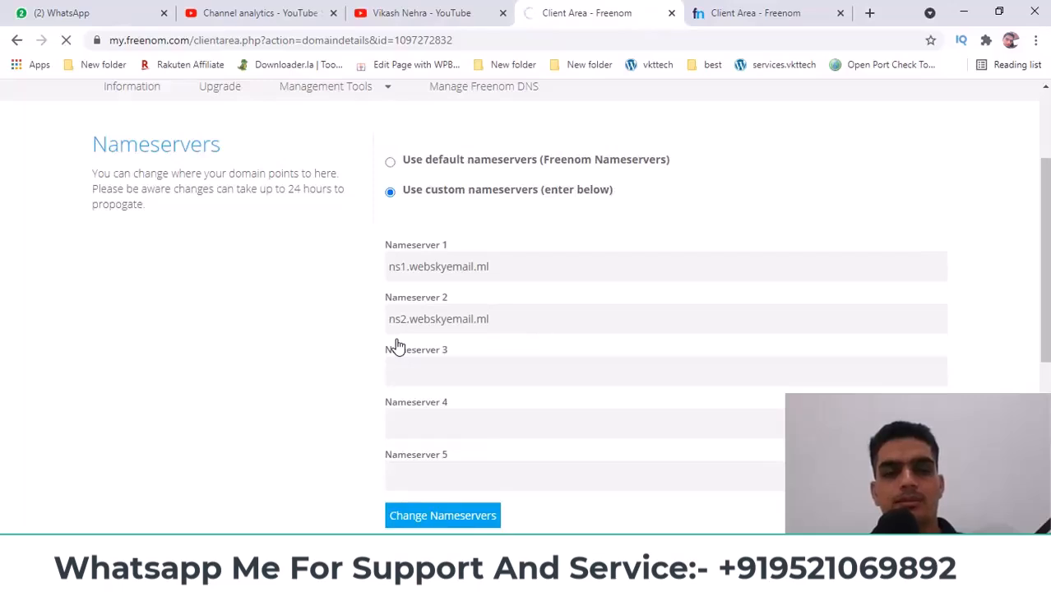
left_click(435, 580)
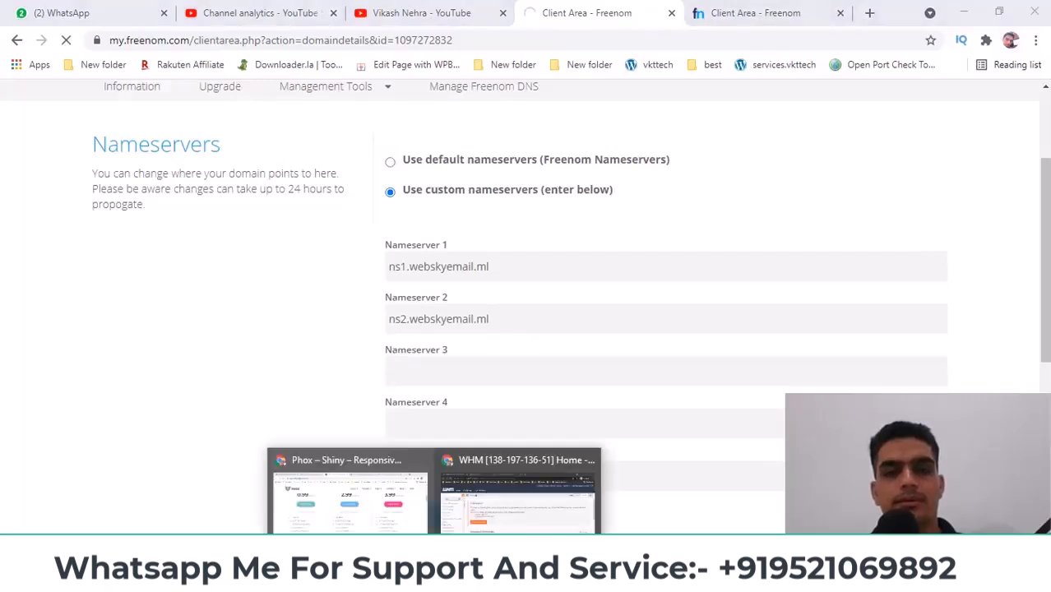
left_click(349, 504)
left_click(525, 348)
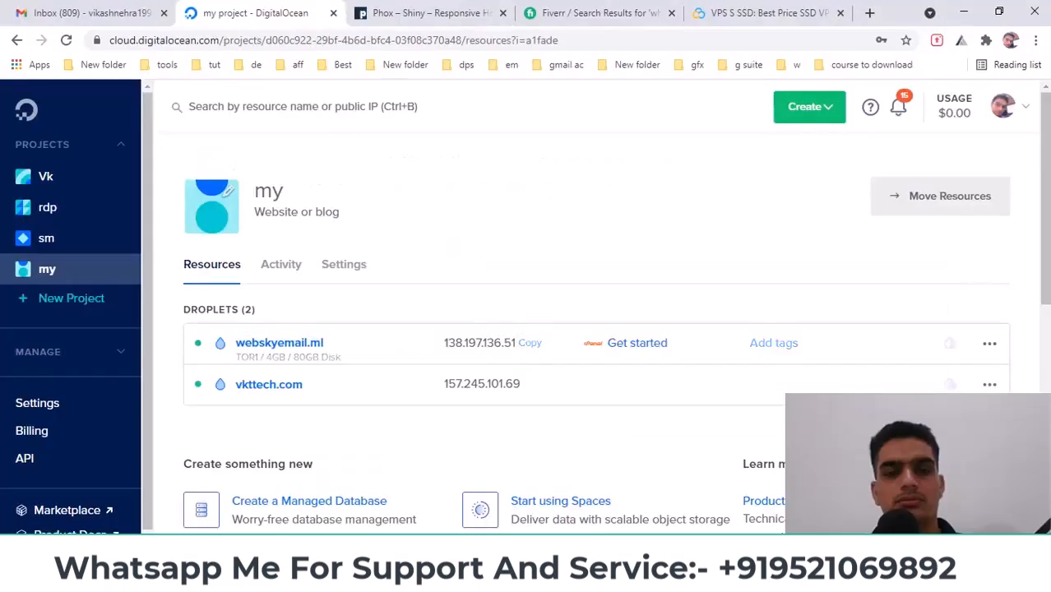
Open the Register glue records page for webskyemail.ml in Freenom
left_click(483, 579)
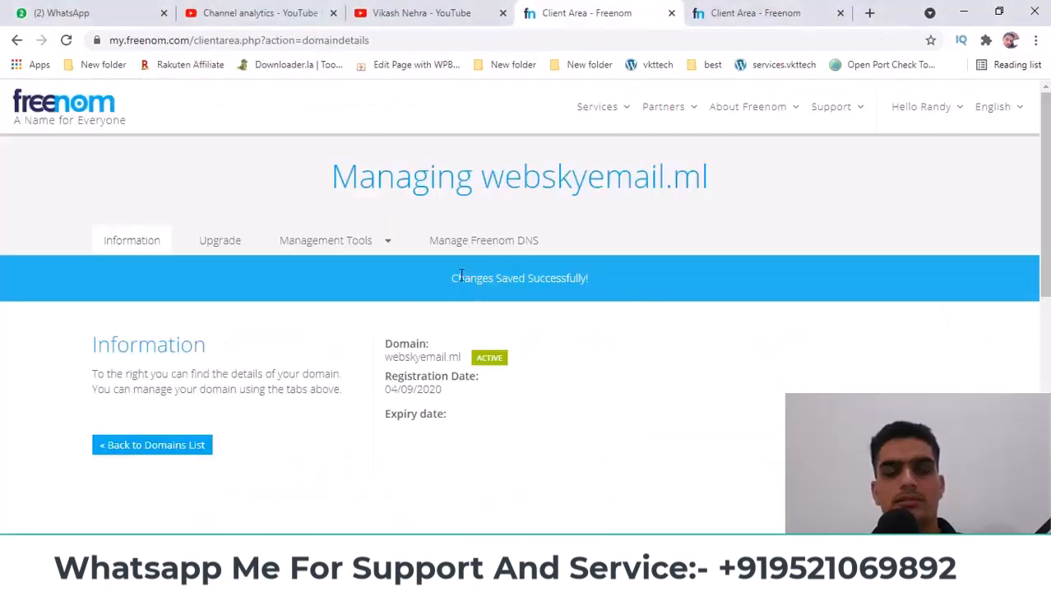
left_click(352, 242)
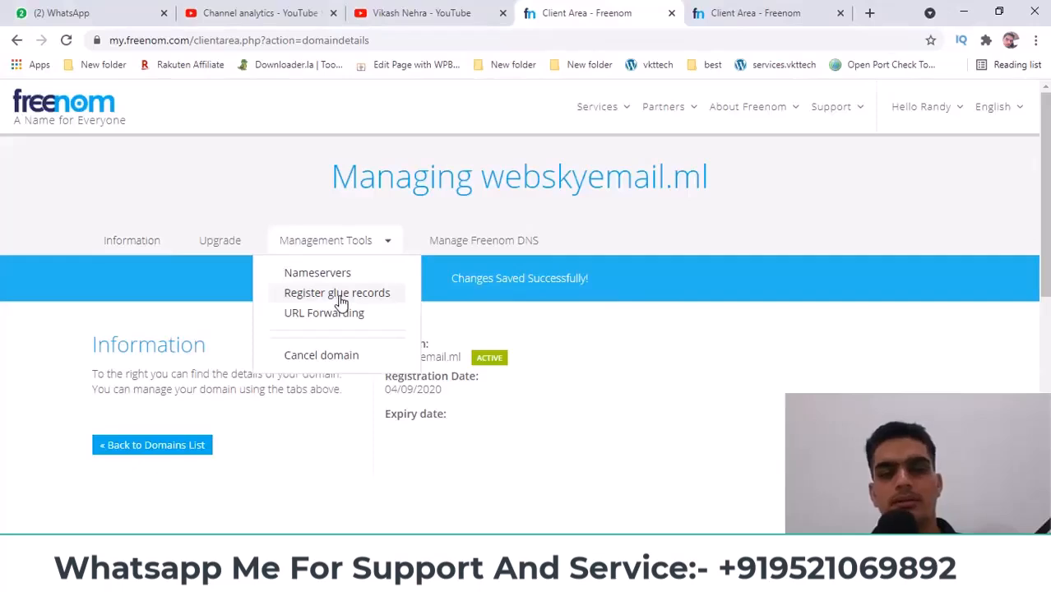
left_click(339, 293)
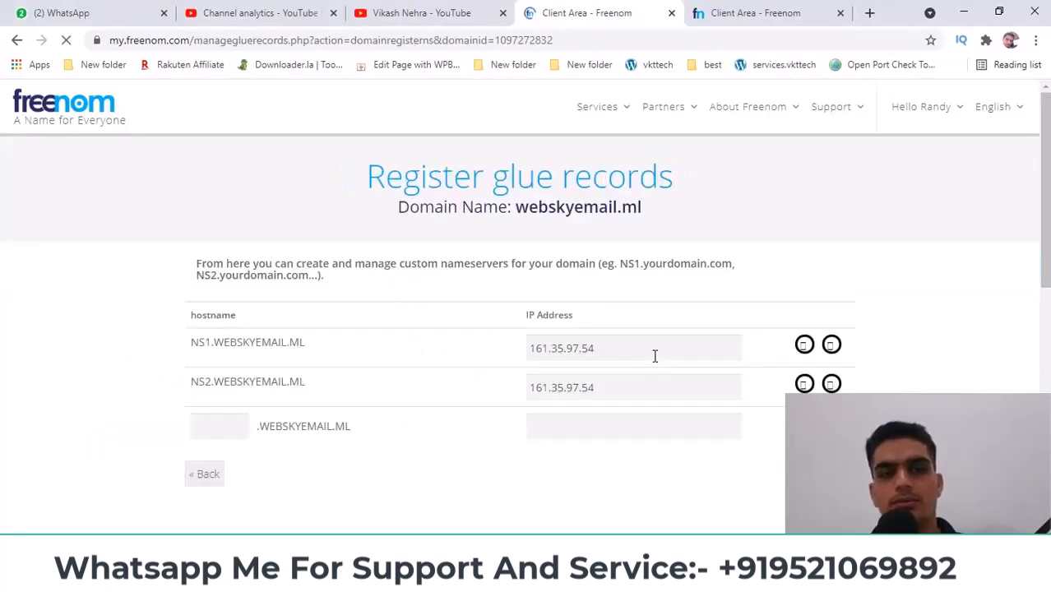
Paste 138.197.136.51 into the NS1 and NS2 glue record IP fields and save both
double_click(583, 348)
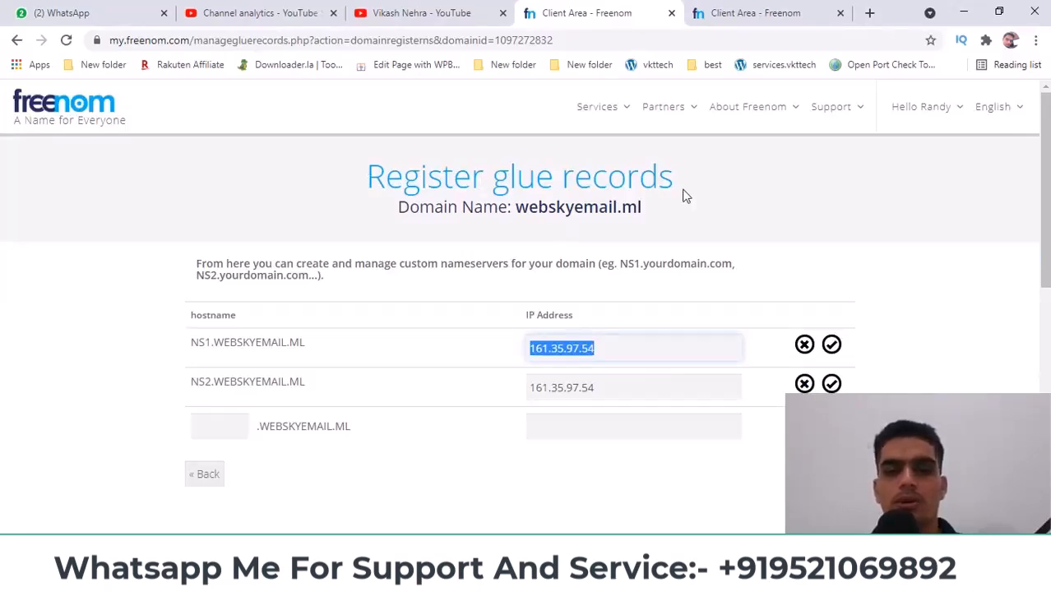
key("ctrl+v")
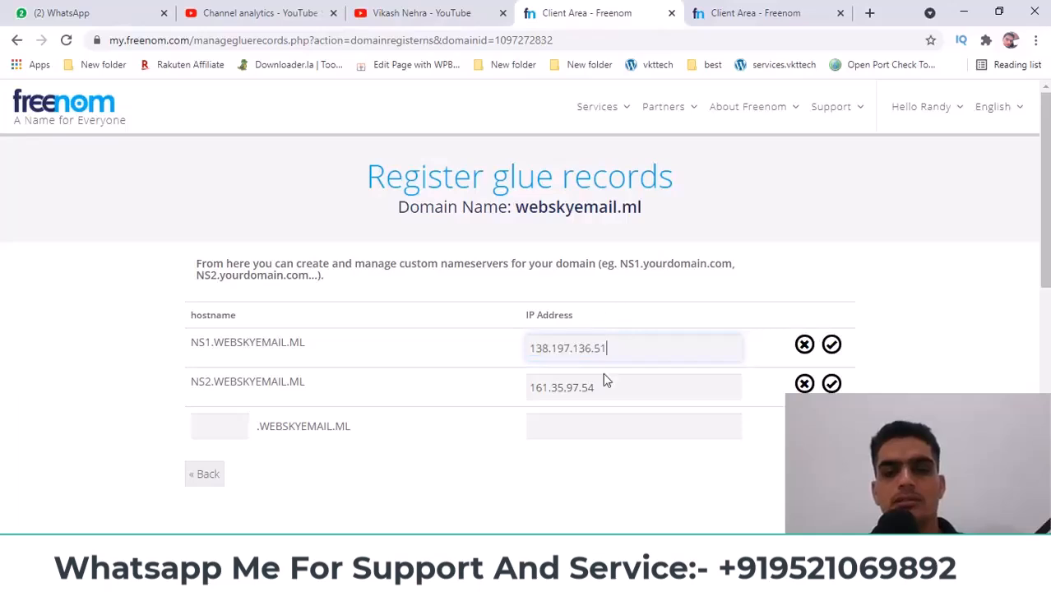
double_click(605, 386)
key("ctrl+v")
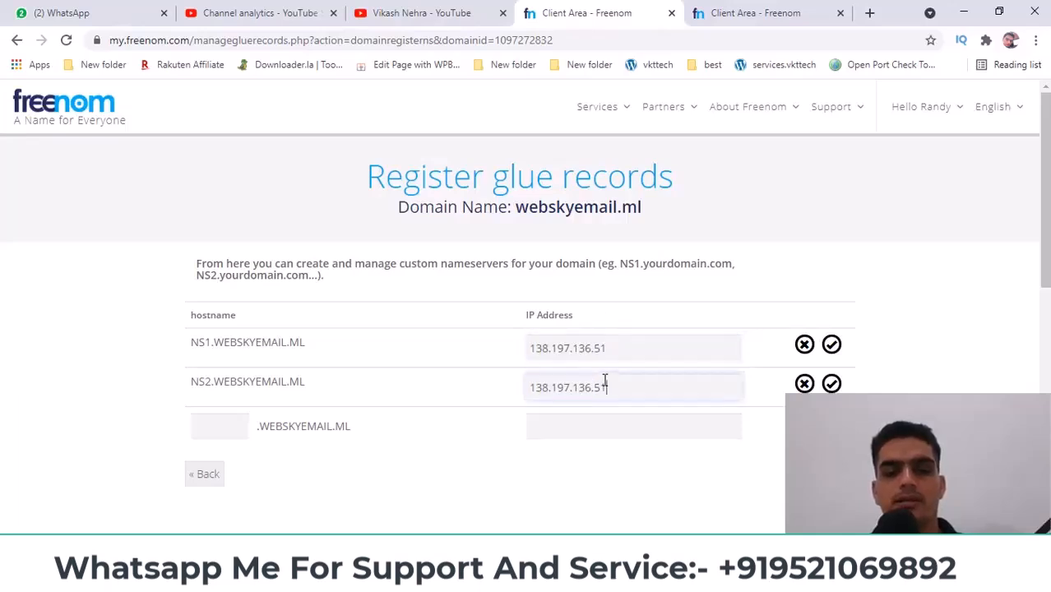
left_click(832, 346)
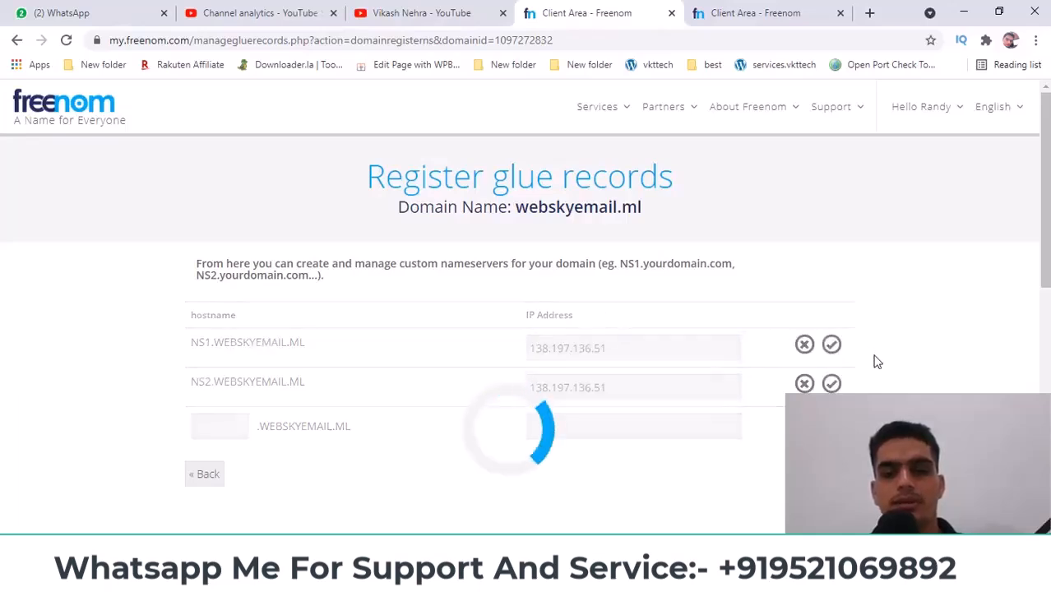
double_click(605, 436)
key("ctrl+v")
left_click(832, 429)
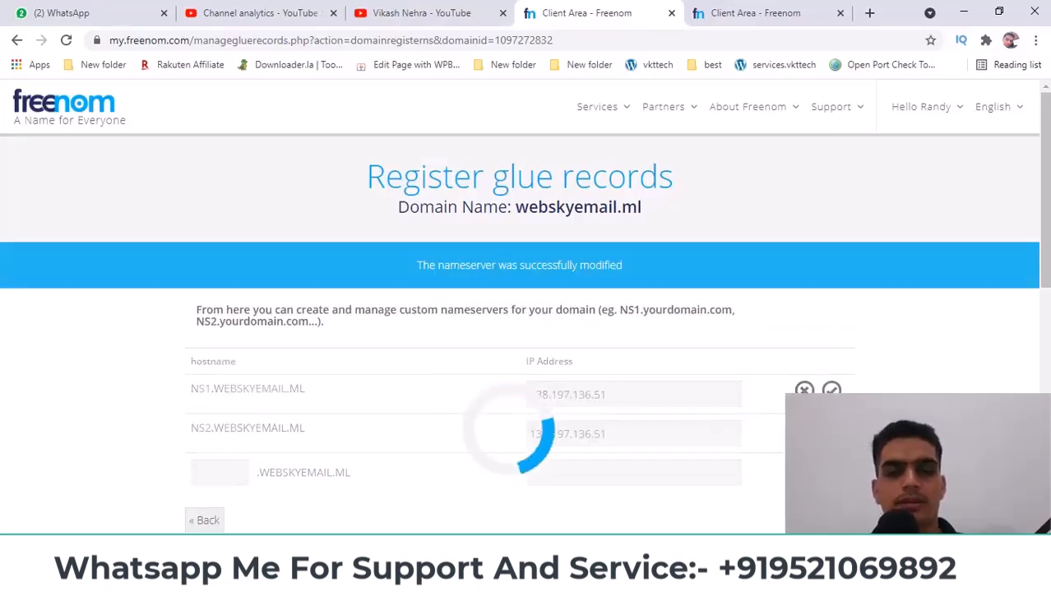
Switch to the webskyemail.ga domain page and select its domain name
scroll(527, 329, "down", 3)
scroll(526, 329, "up", 3)
left_click(753, 13)
left_click_drag(491, 175, 711, 173)
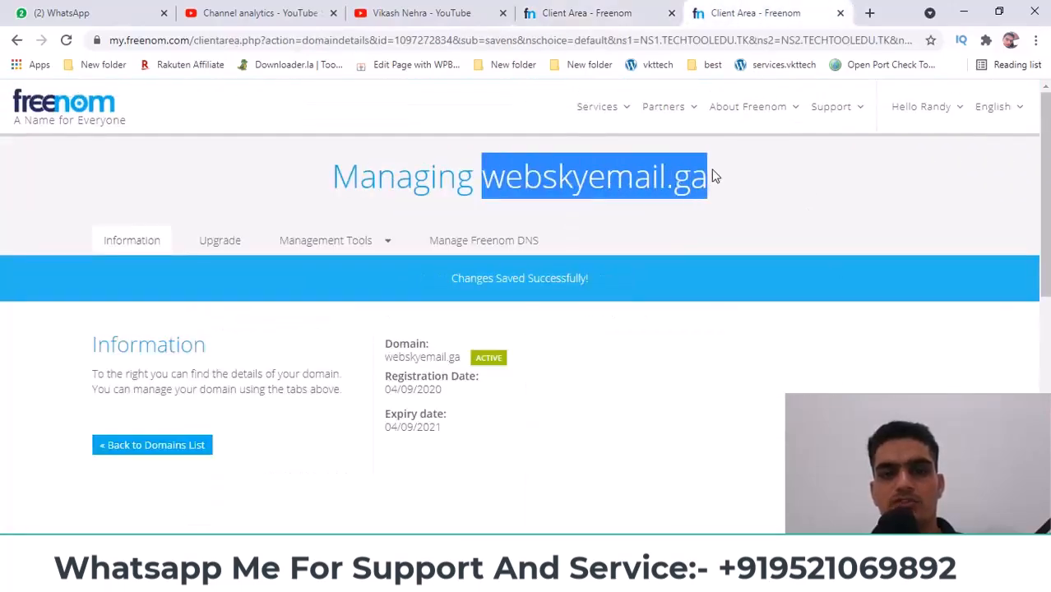
Open webskyemail.ga's nameserver settings and tick Use custom nameservers
left_click(363, 241)
left_click(356, 243)
left_click(356, 242)
left_click(352, 272)
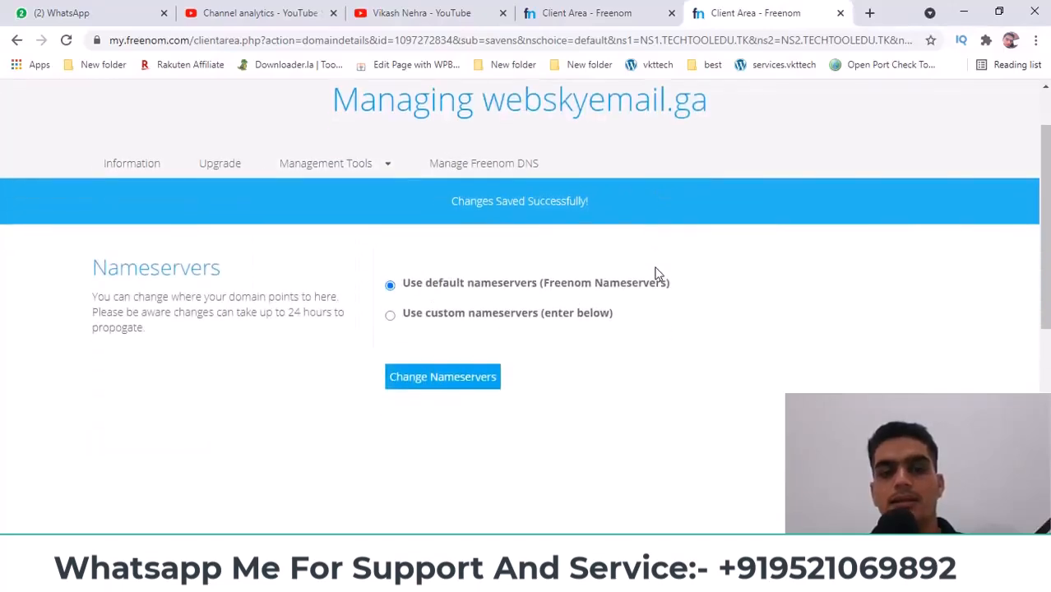
left_click(493, 316)
Review the glue records page and select the NS1.WEBSKYEMAIL.ML hostname before returning to WHM
left_click(622, 16)
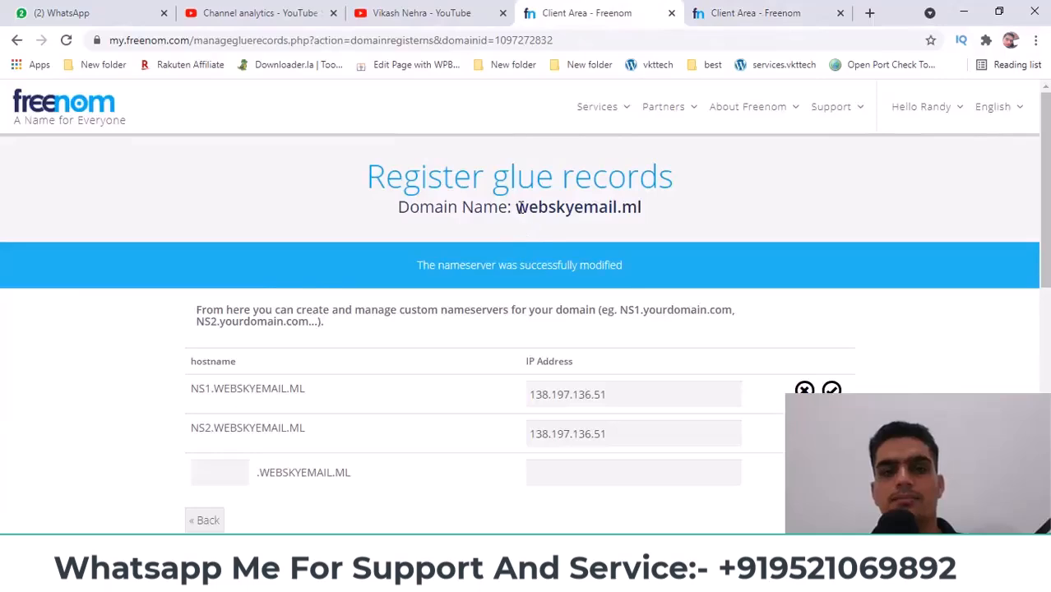
left_click_drag(194, 389, 312, 390)
left_click(434, 581)
In WHM, open Customize Nameservers and select ns1.webskyemail.ml, then switch tabs back toward Freenom
left_click(481, 515)
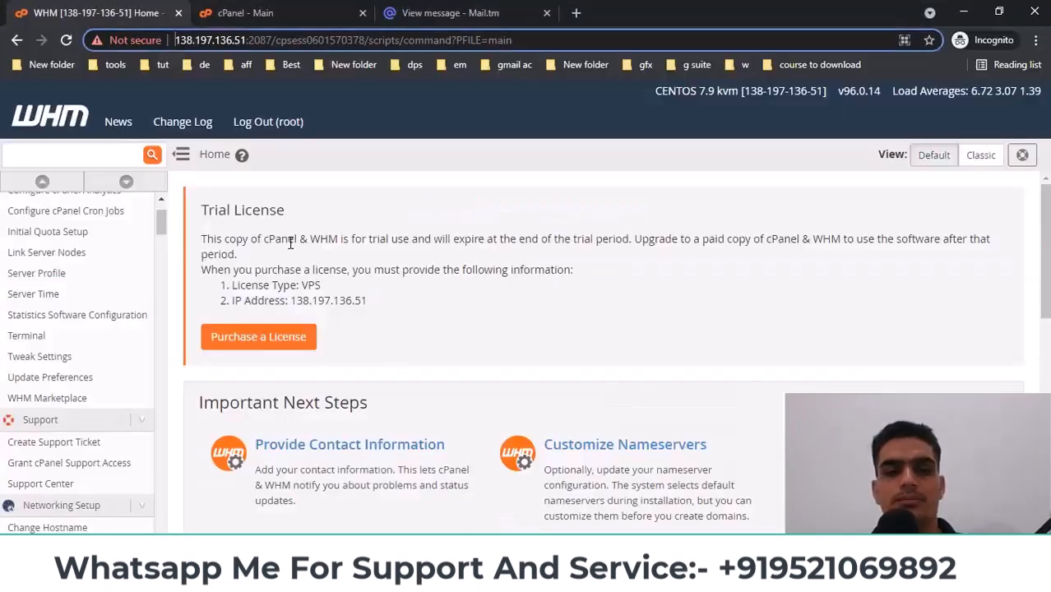
scroll(280, 242, "down", 3)
scroll(77, 266, "up", 1)
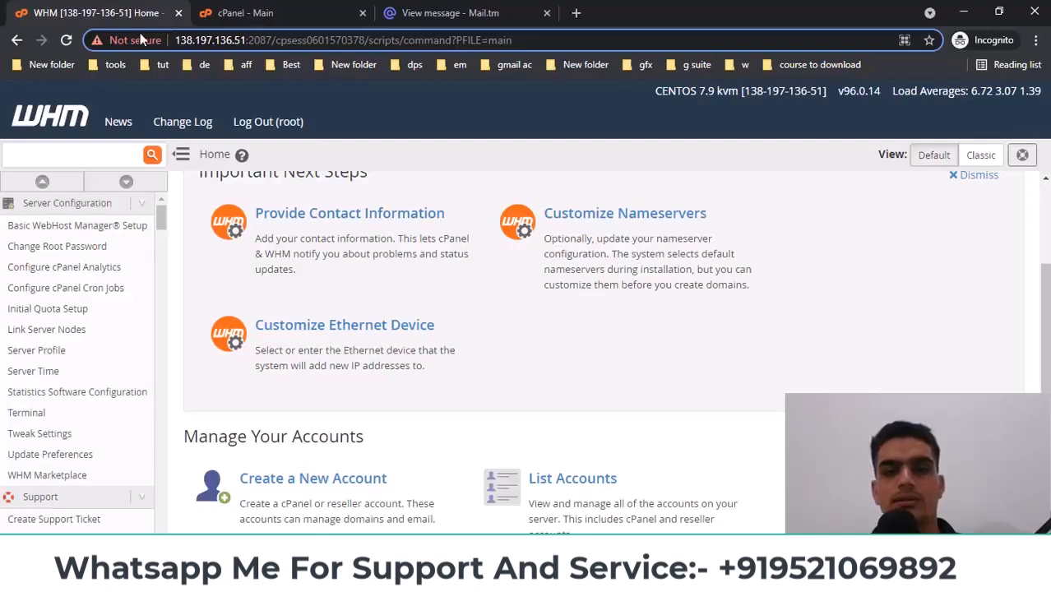
left_click(600, 223)
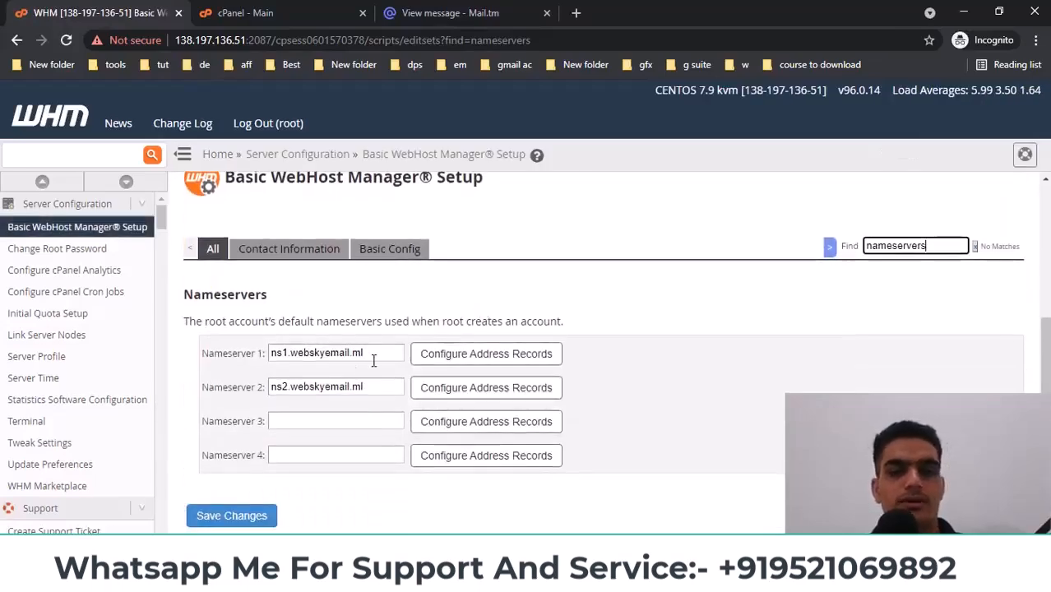
left_click_drag(363, 353, 212, 351)
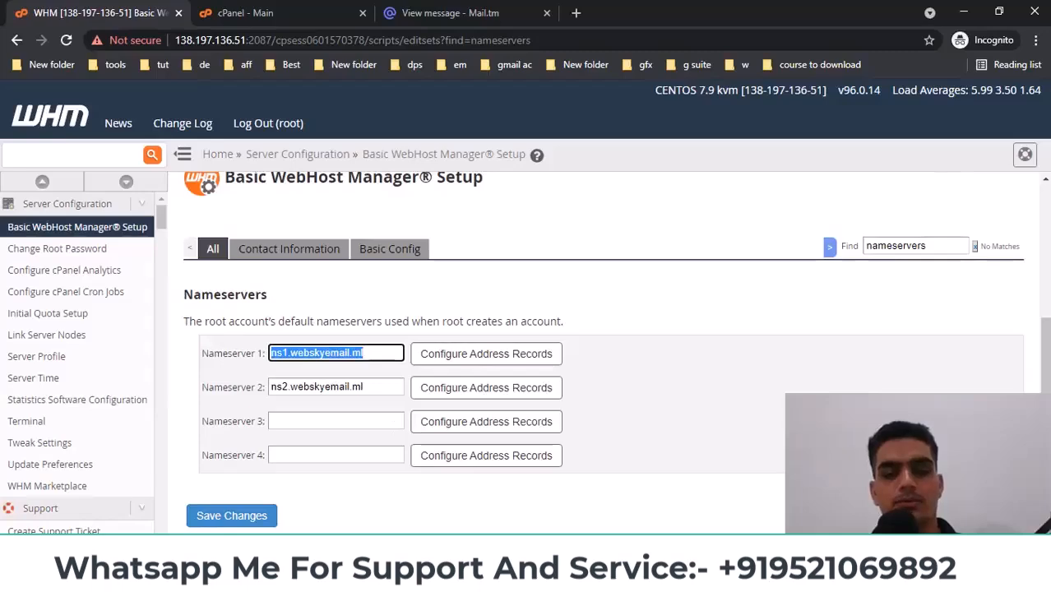
left_click(470, 15)
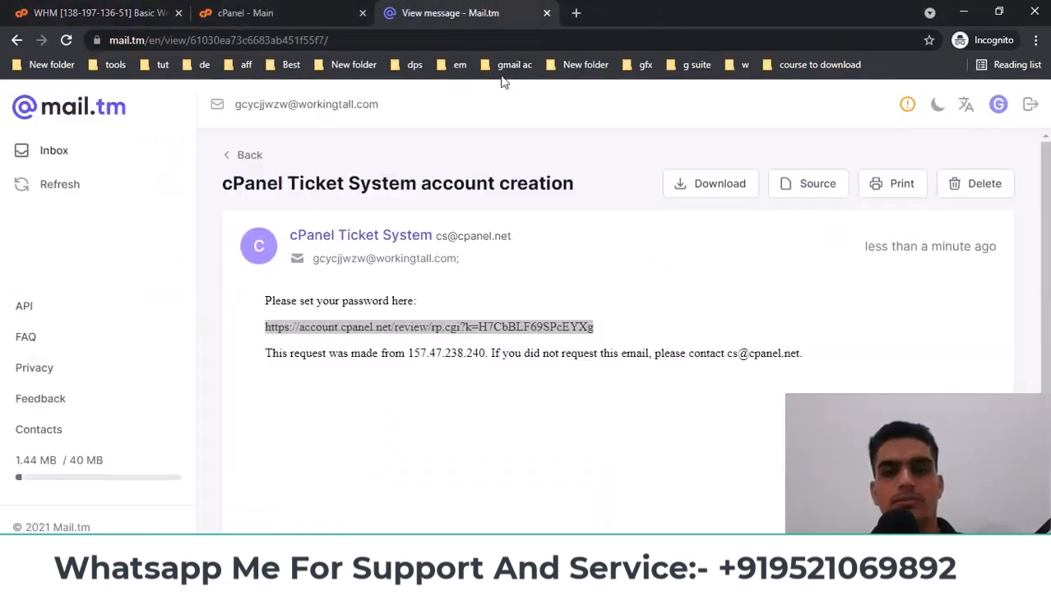
left_click(320, 16)
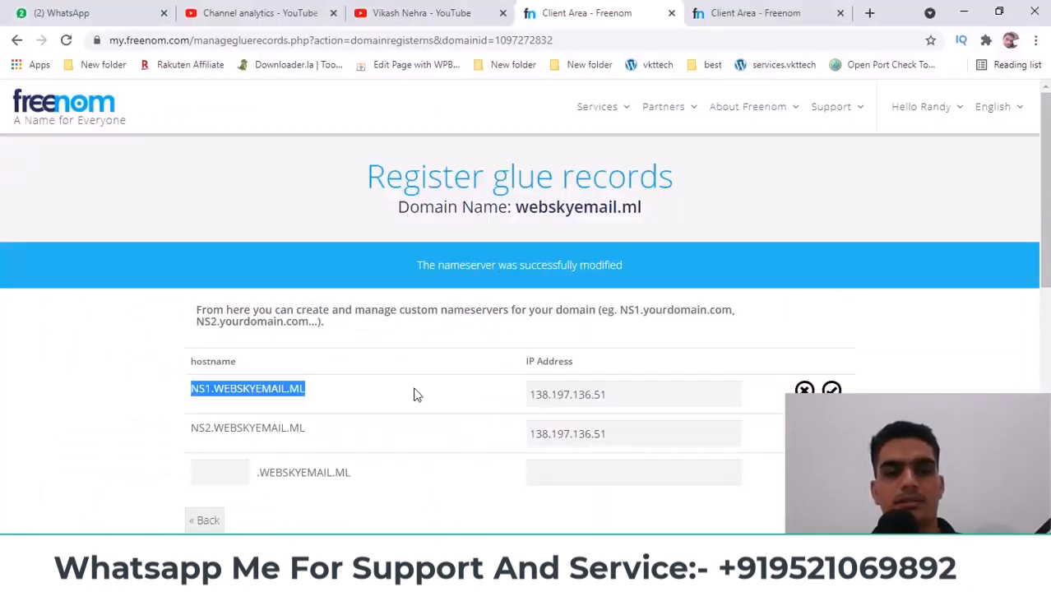
Paste ns1.webskyemail.ml into webskyemail.ga's Nameserver 1 field
left_click(724, 11)
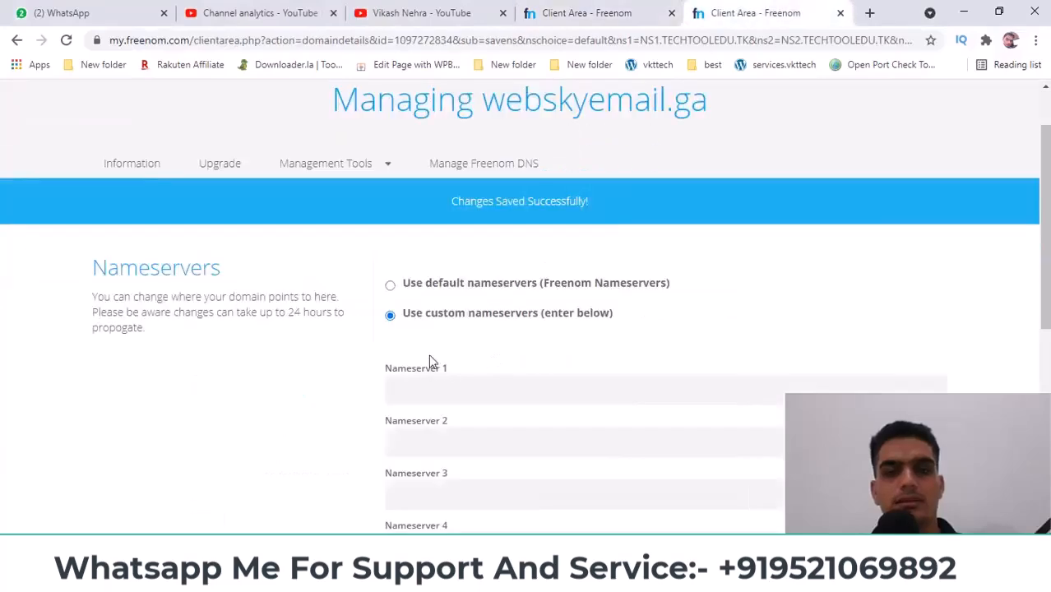
left_click(465, 390)
key("ctrl+v")
scroll(464, 390, "down", 2)
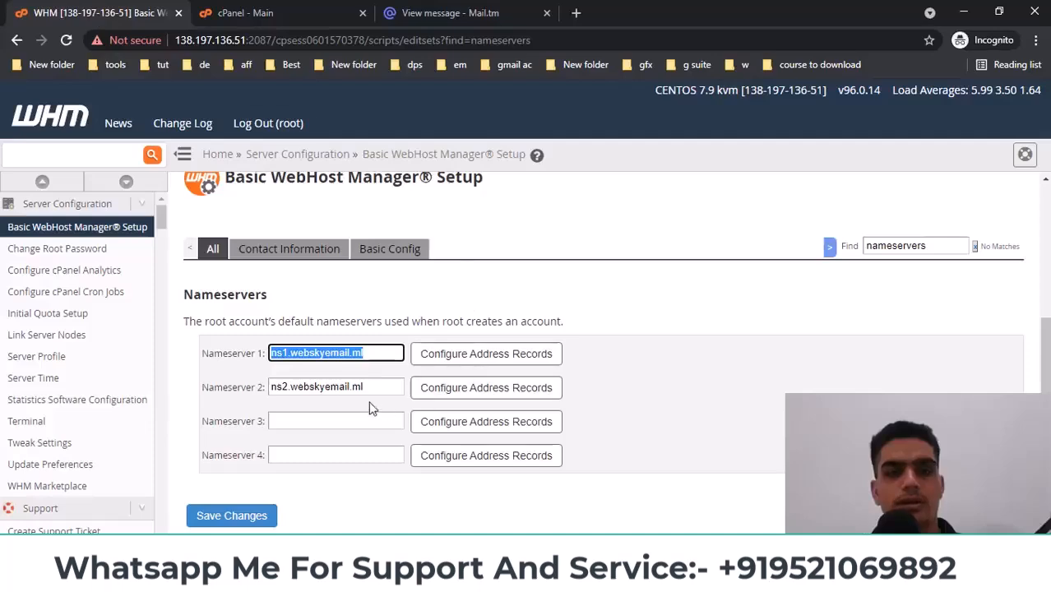
Fill Nameserver 2 with ns2.webskyemail.ml and save the custom nameservers
double_click(361, 388)
key("ctrl+a")
key("ctrl+c")
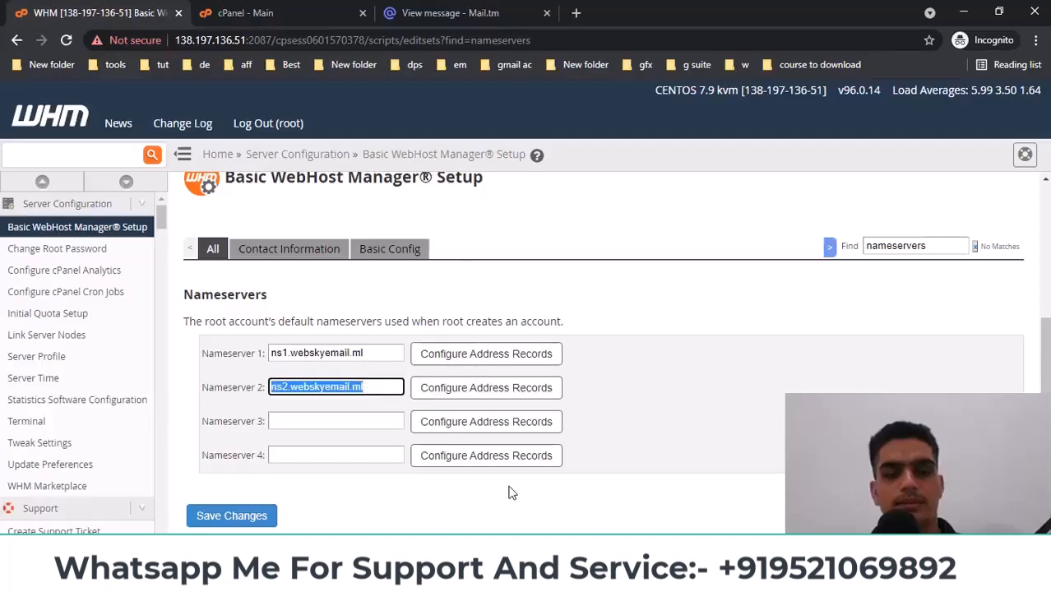
key("alt+Tab")
left_click(453, 286)
key("ctrl+v")
key("Return")
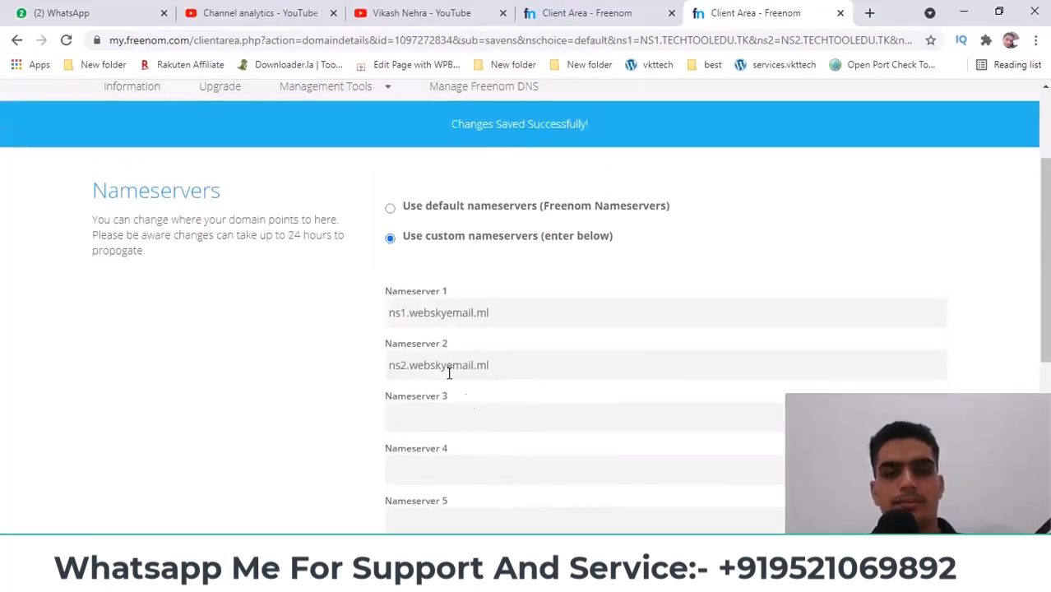
scroll(374, 329, "down", 2)
left_click(446, 413)
Glance at the DigitalOcean droplet list, then open webskyemail.ga's Management Tools in Freenom
key("alt+Tab")
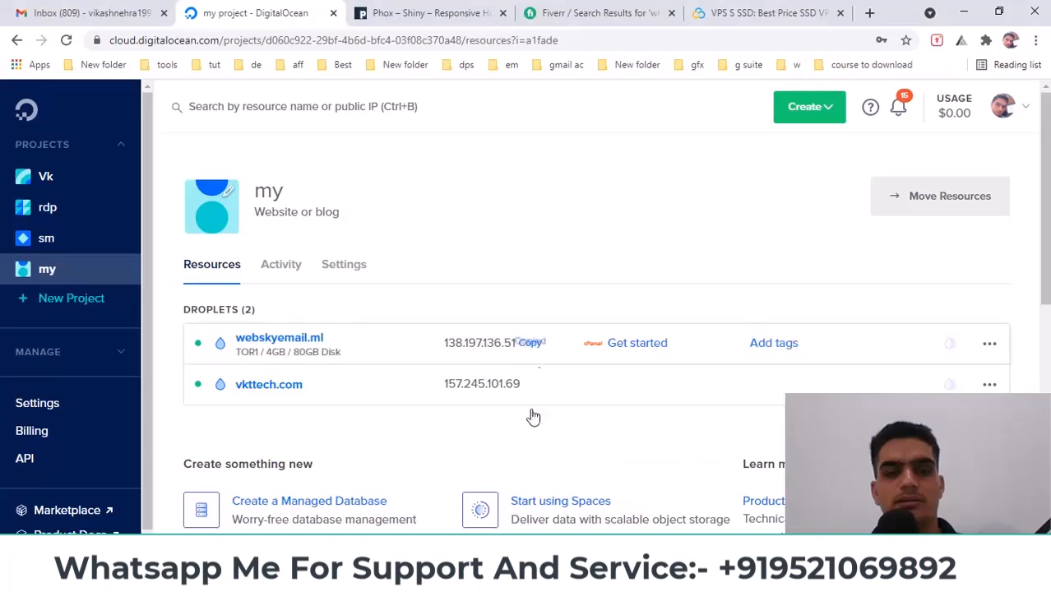
key("alt+Tab")
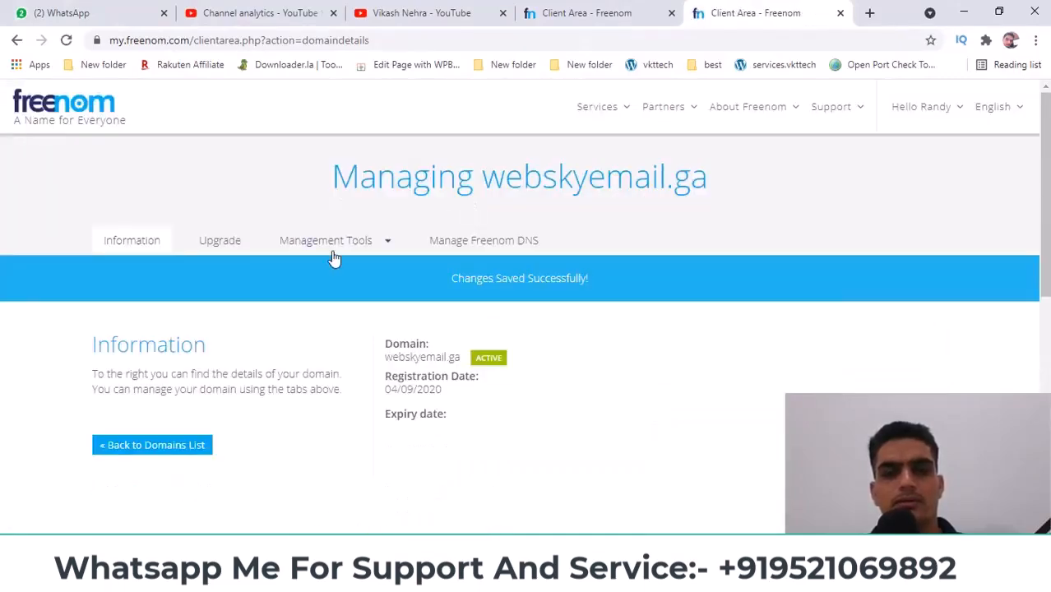
left_click(336, 243)
Change the NS1.BOX and NS2.BOX glue records from 143.198.36.31 to 138.197.136.51
left_click(359, 296)
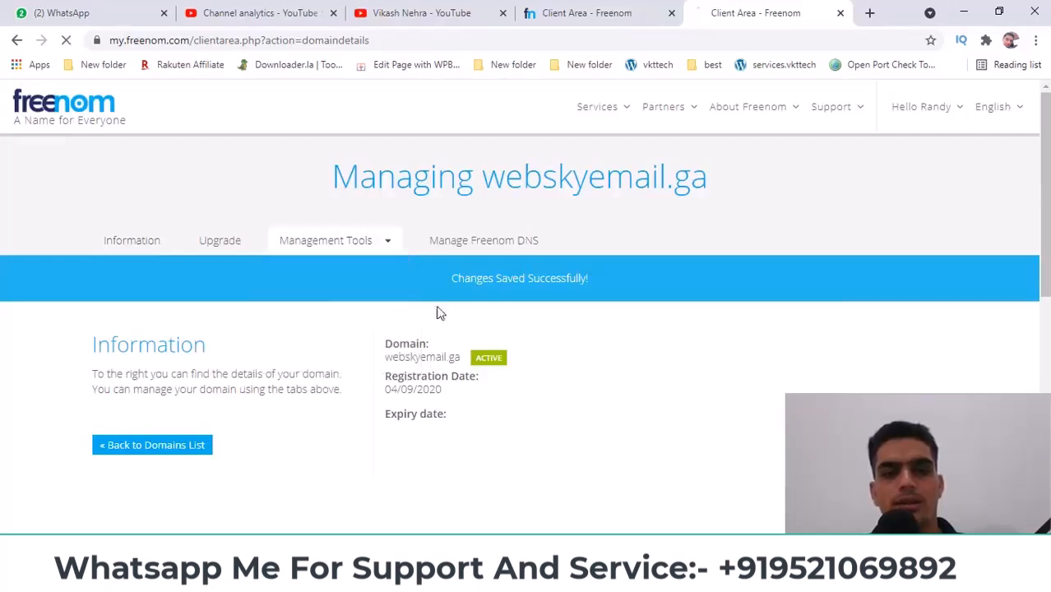
double_click(609, 356)
type("138.197.136.51")
left_click(832, 344)
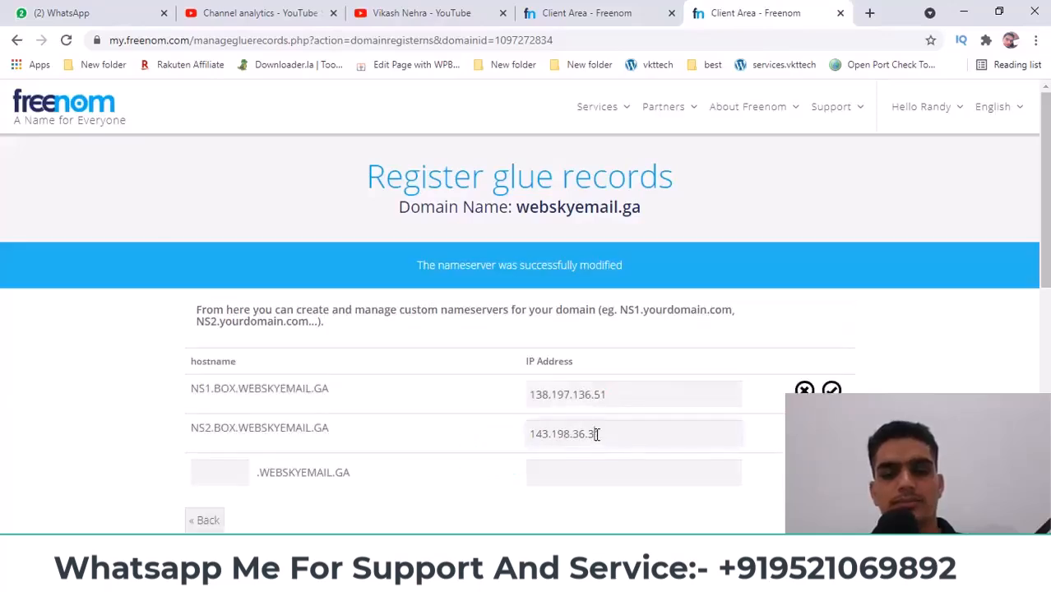
double_click(597, 434)
type("138.197.136.51")
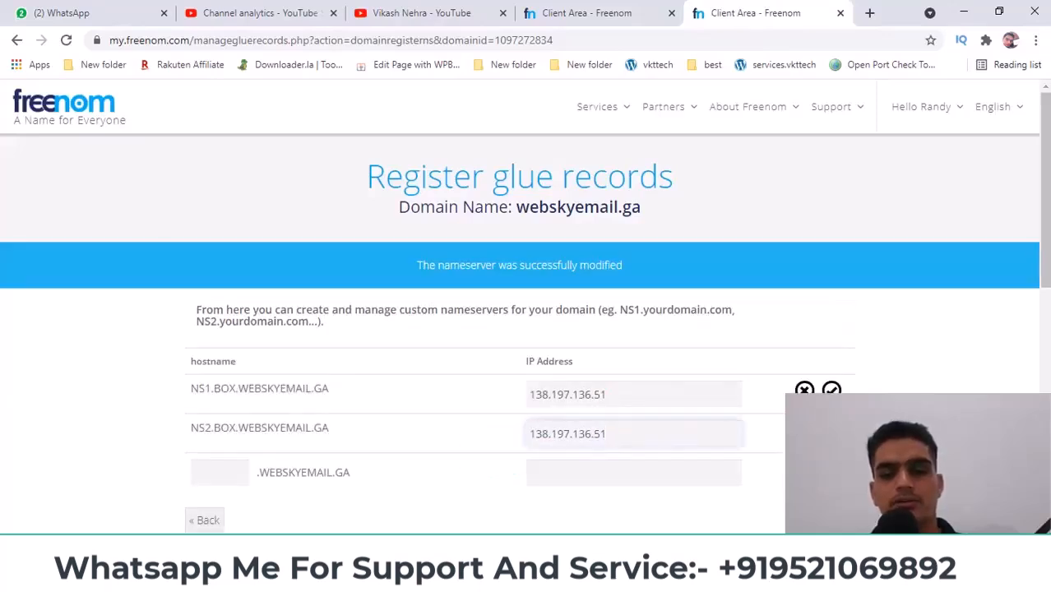
left_click(832, 430)
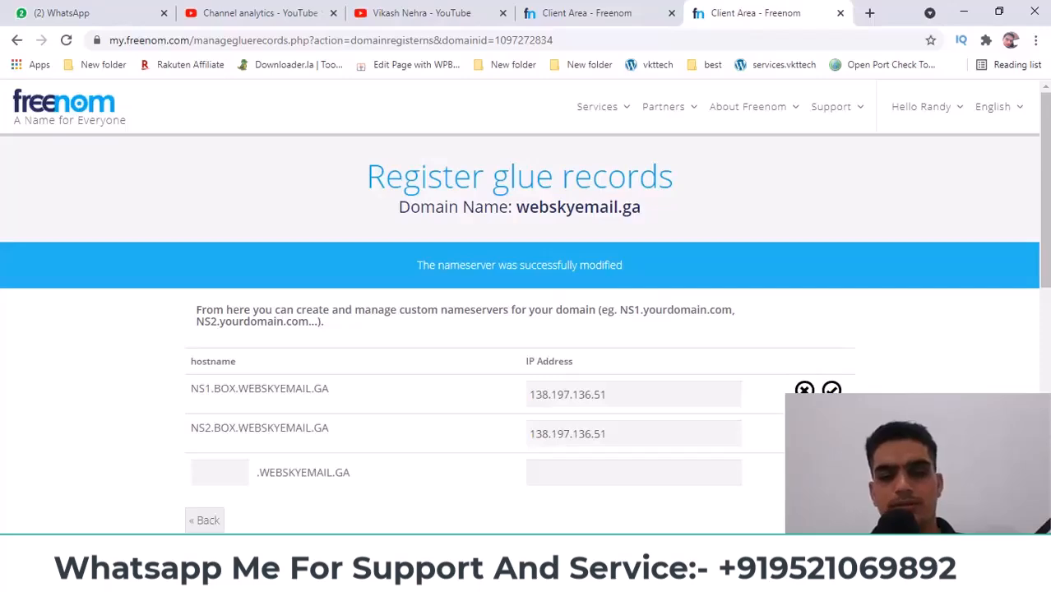
scroll(525, 306, "down", 3)
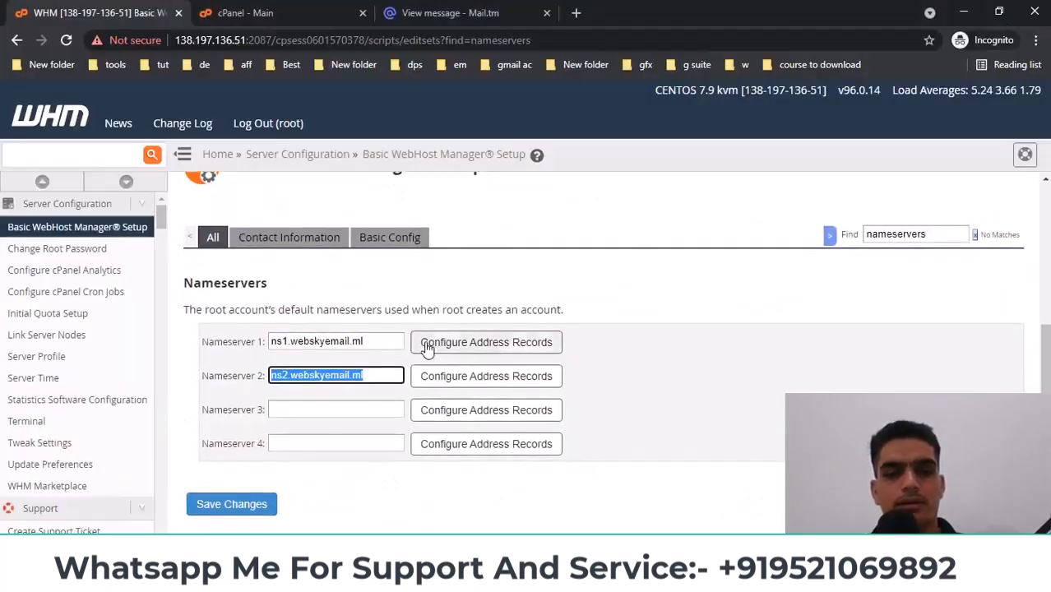
Add an IPv4 A record of 138.197.136.51 for ns1.webskyemail.ml and close the confirmation
left_click(491, 349)
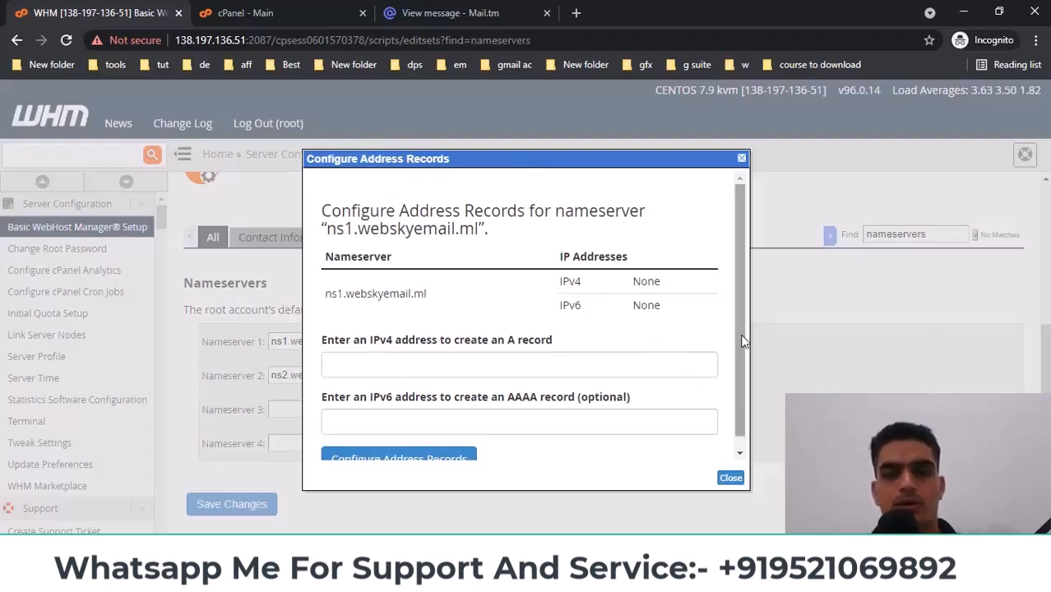
scroll(742, 341, "down", 1)
left_click_drag(558, 271, 599, 276)
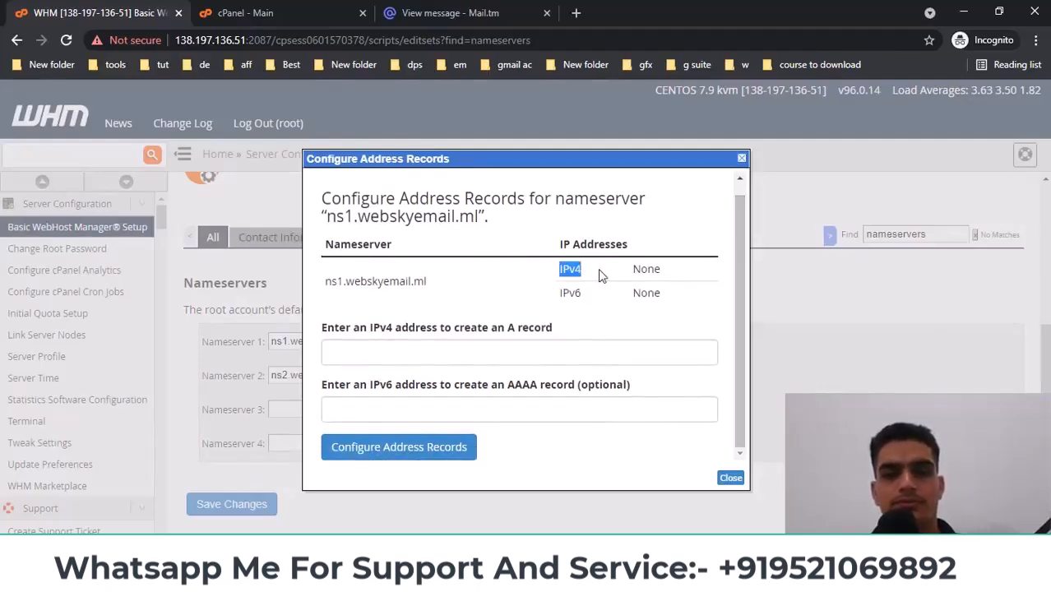
left_click(425, 350)
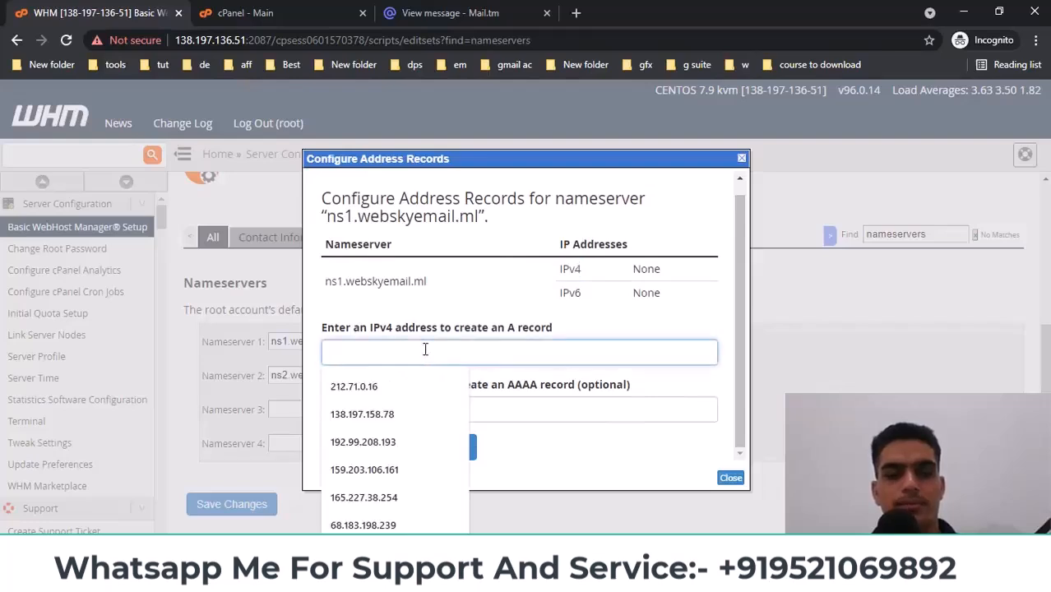
type("138.197.136.51")
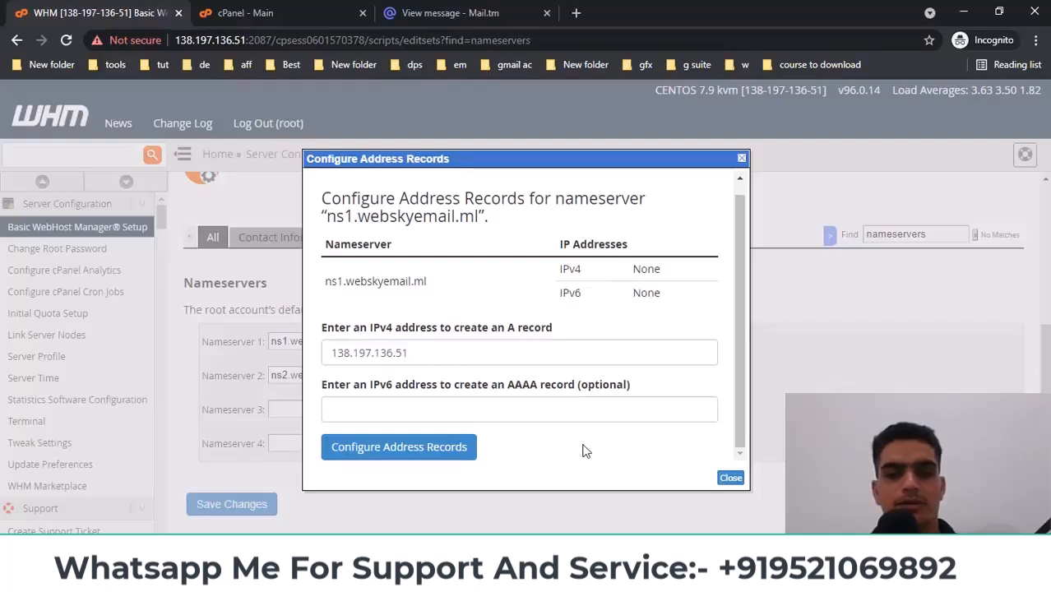
left_click(380, 454)
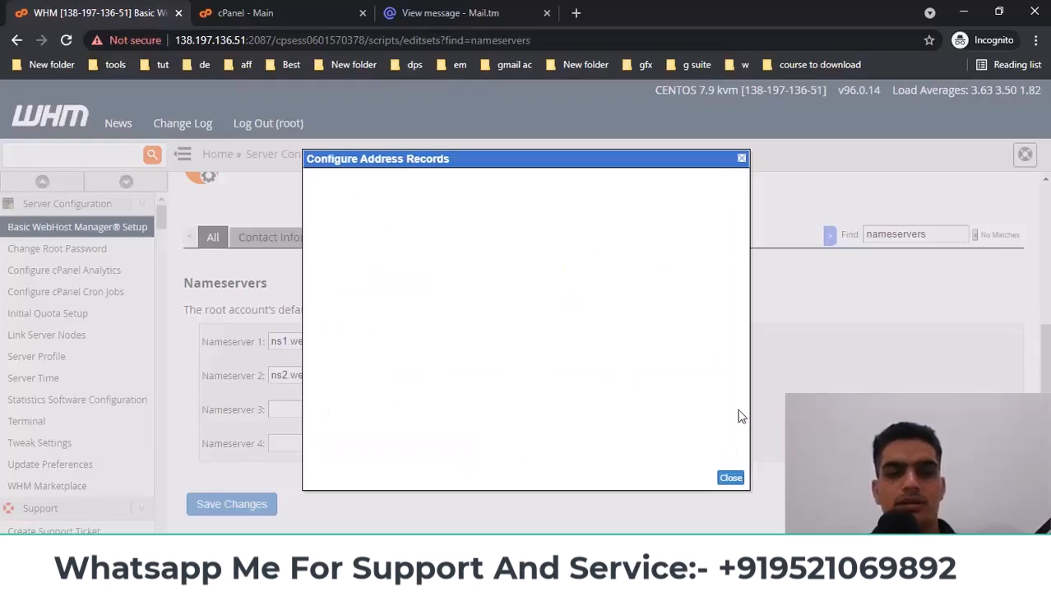
left_click(732, 480)
Add an IPv4 A record of 138.197.136.51 for ns2.webskyemail.ml, then return to the nameserver list
left_click(454, 381)
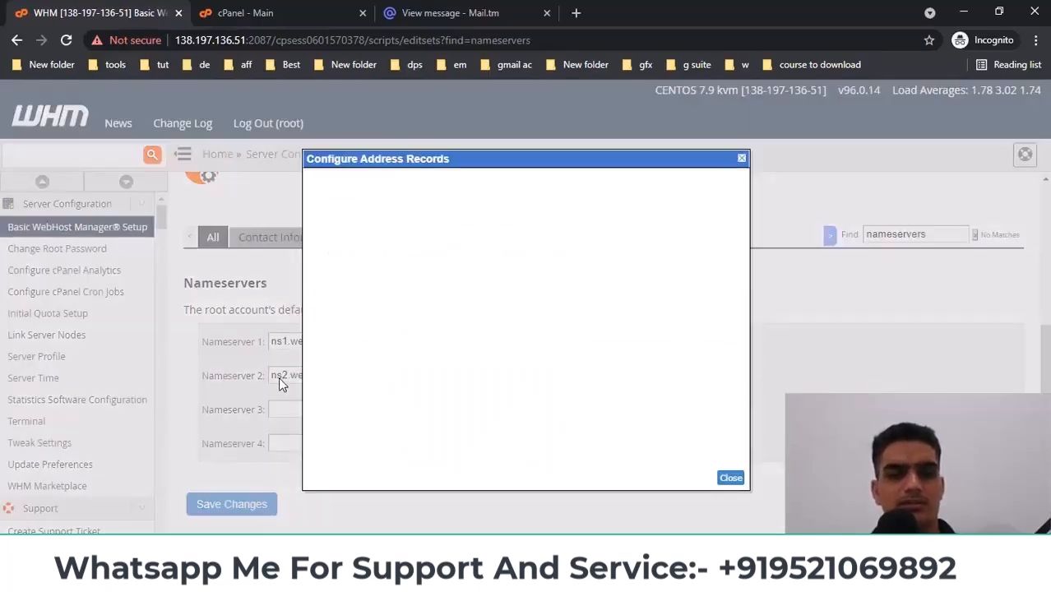
scroll(416, 376, "down", 1)
left_click(388, 346)
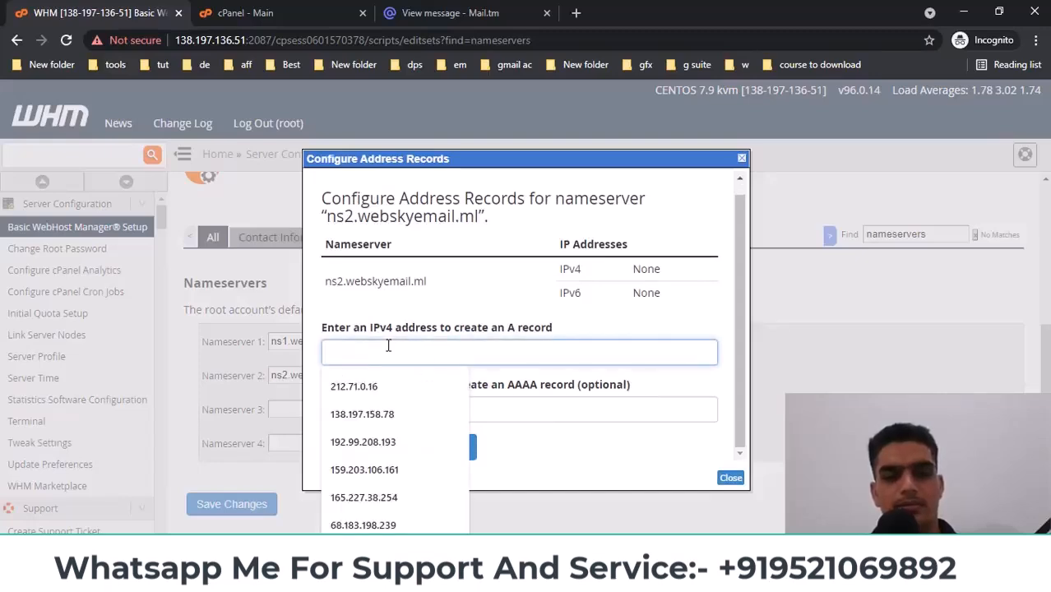
type("138.197.136.51")
left_click(382, 454)
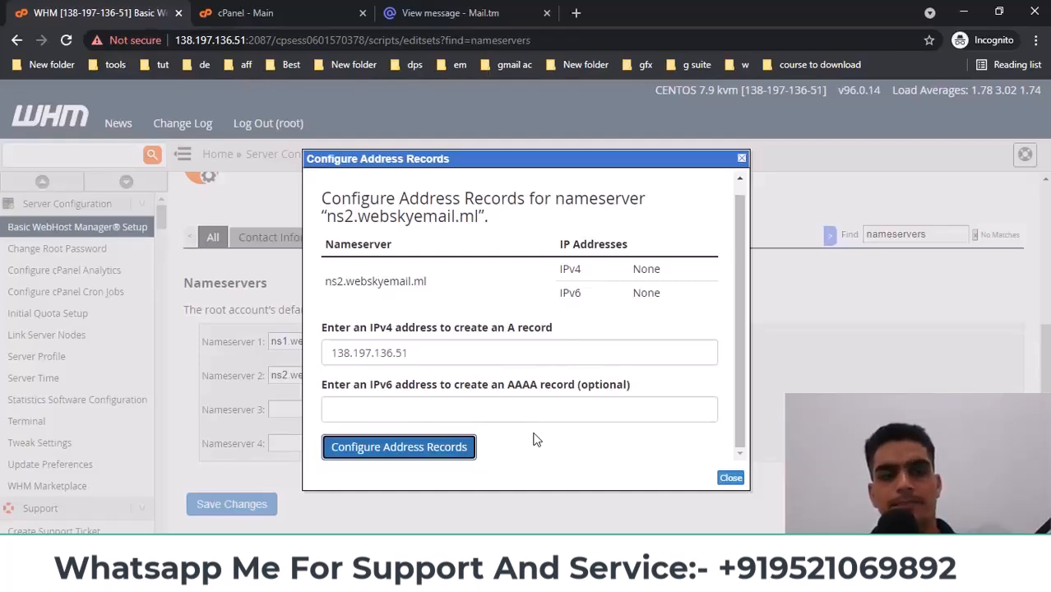
left_click(728, 480)
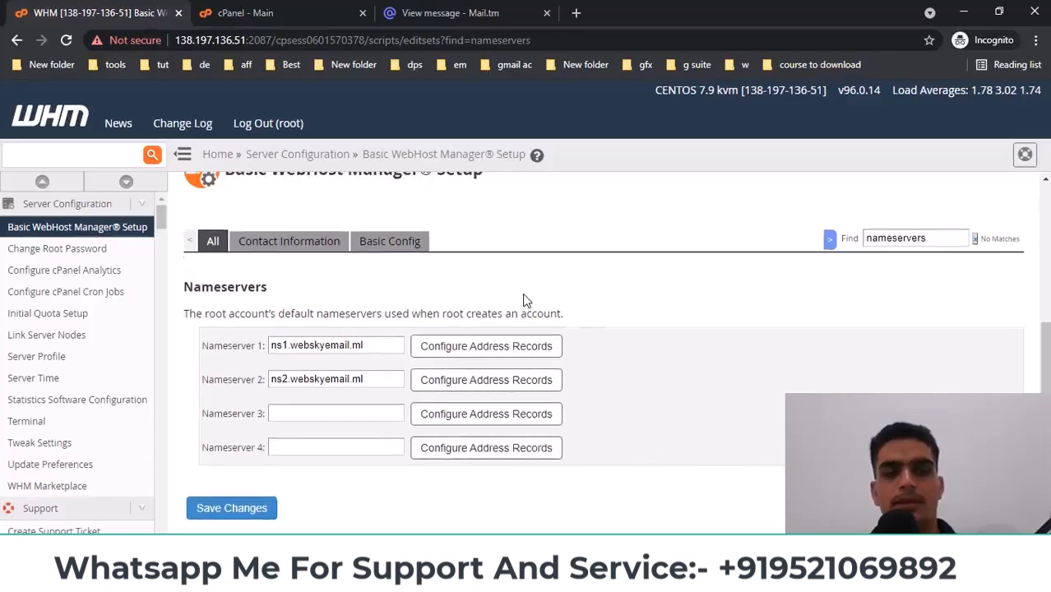
scroll(525, 301, "up", 2)
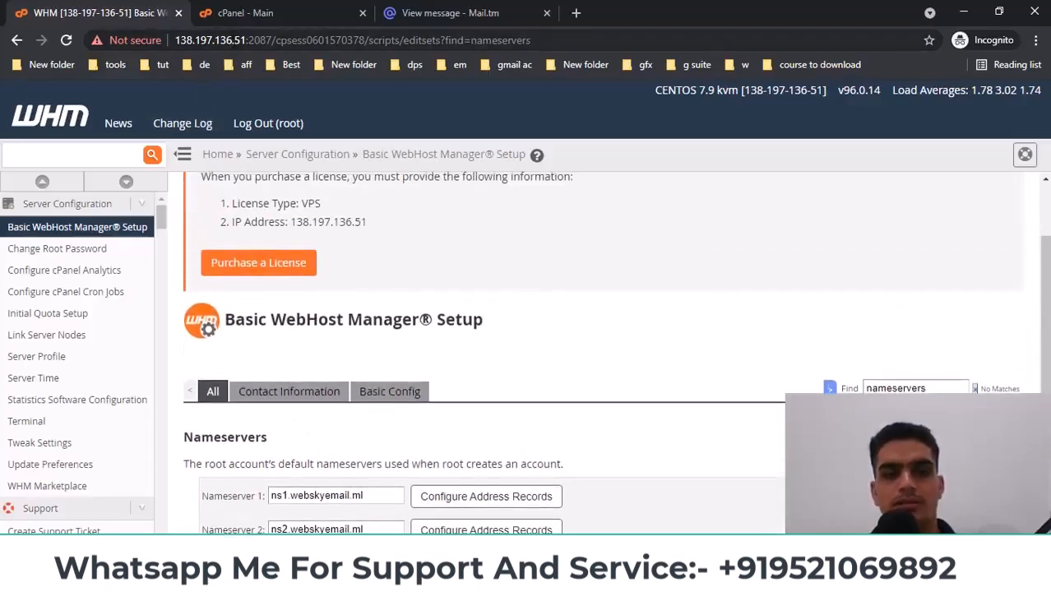